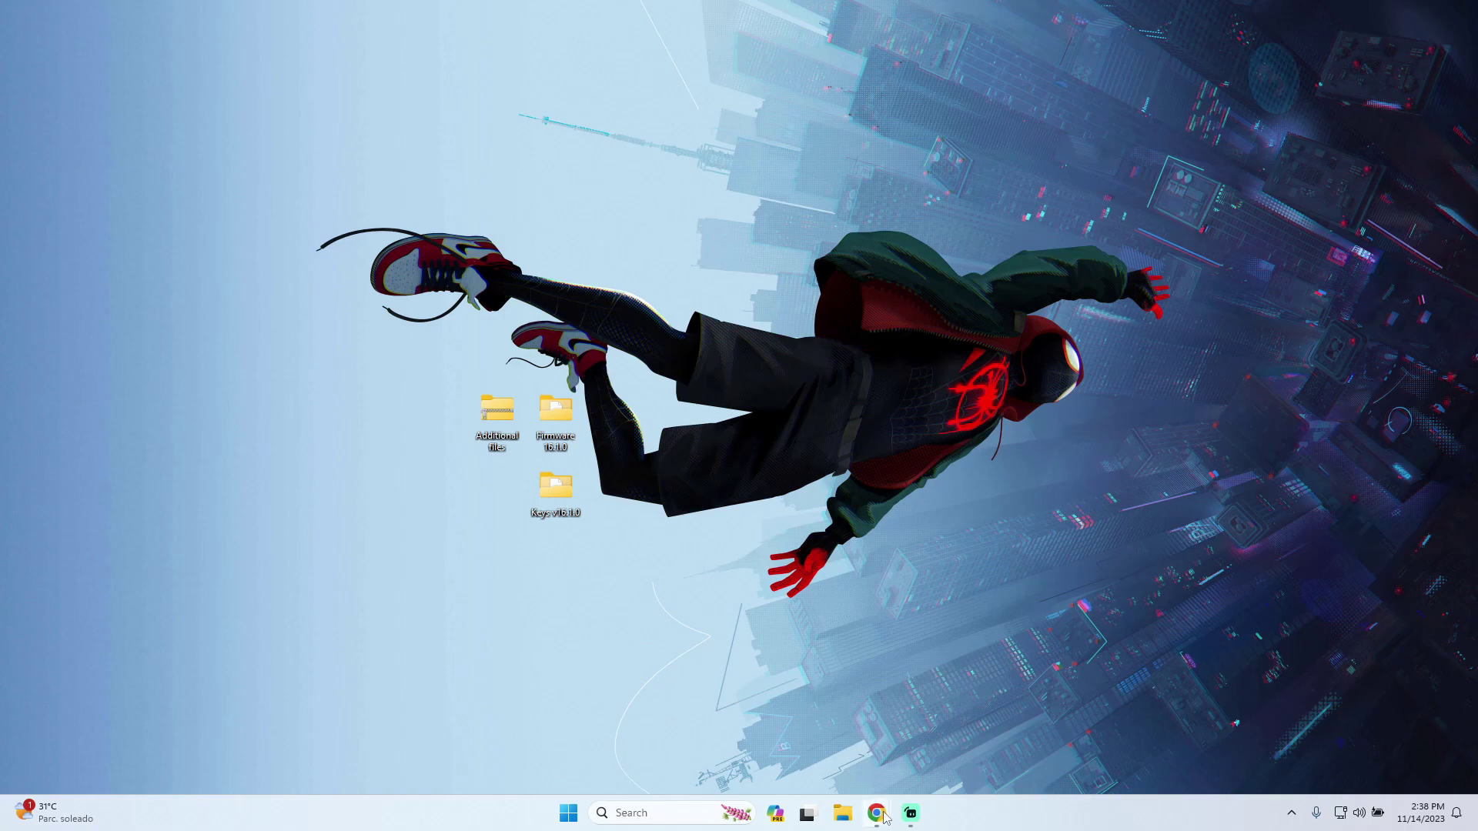
# Open Chrome, search Google for yuzu and open the emulator site's Downloads page.
pyautogui.moveTo(877, 812)
pyautogui.click(966, 736)
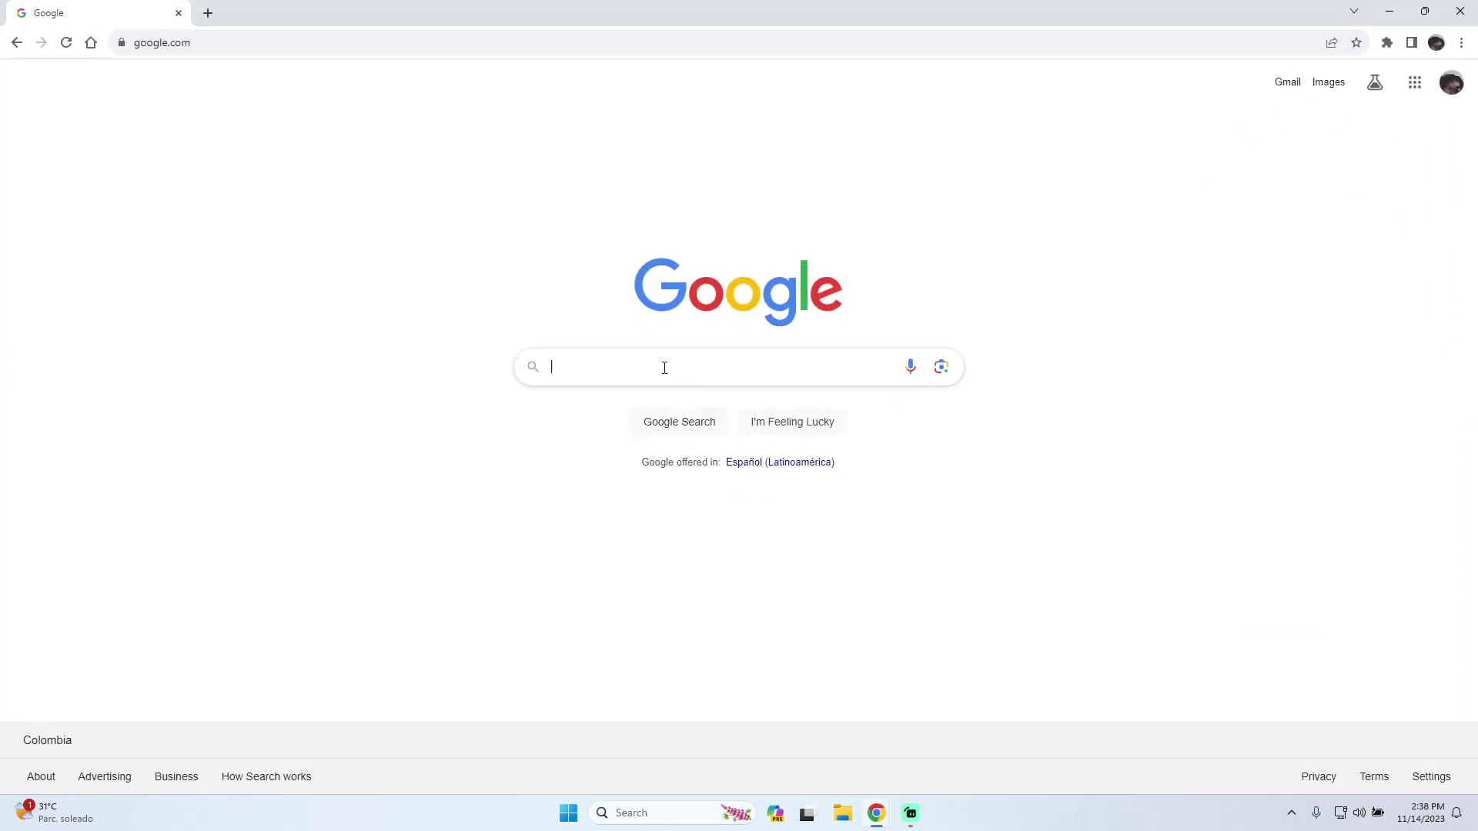
pyautogui.click(664, 368)
pyautogui.write('yu1')
pyautogui.press('BackSpace')
pyautogui.press('BackSpace')
pyautogui.write('uzu')
pyautogui.press('Return')
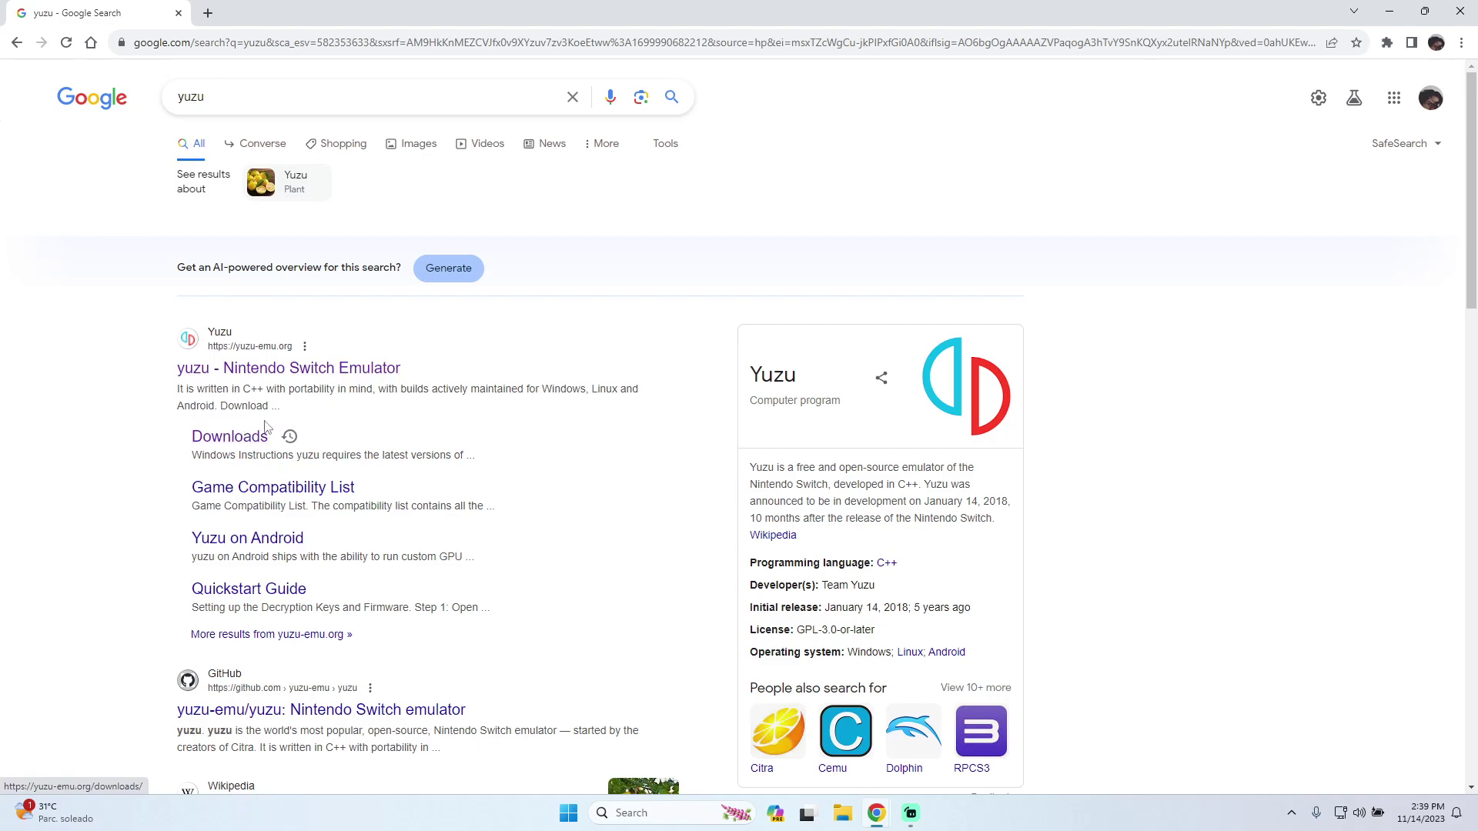
pyautogui.click(234, 445)
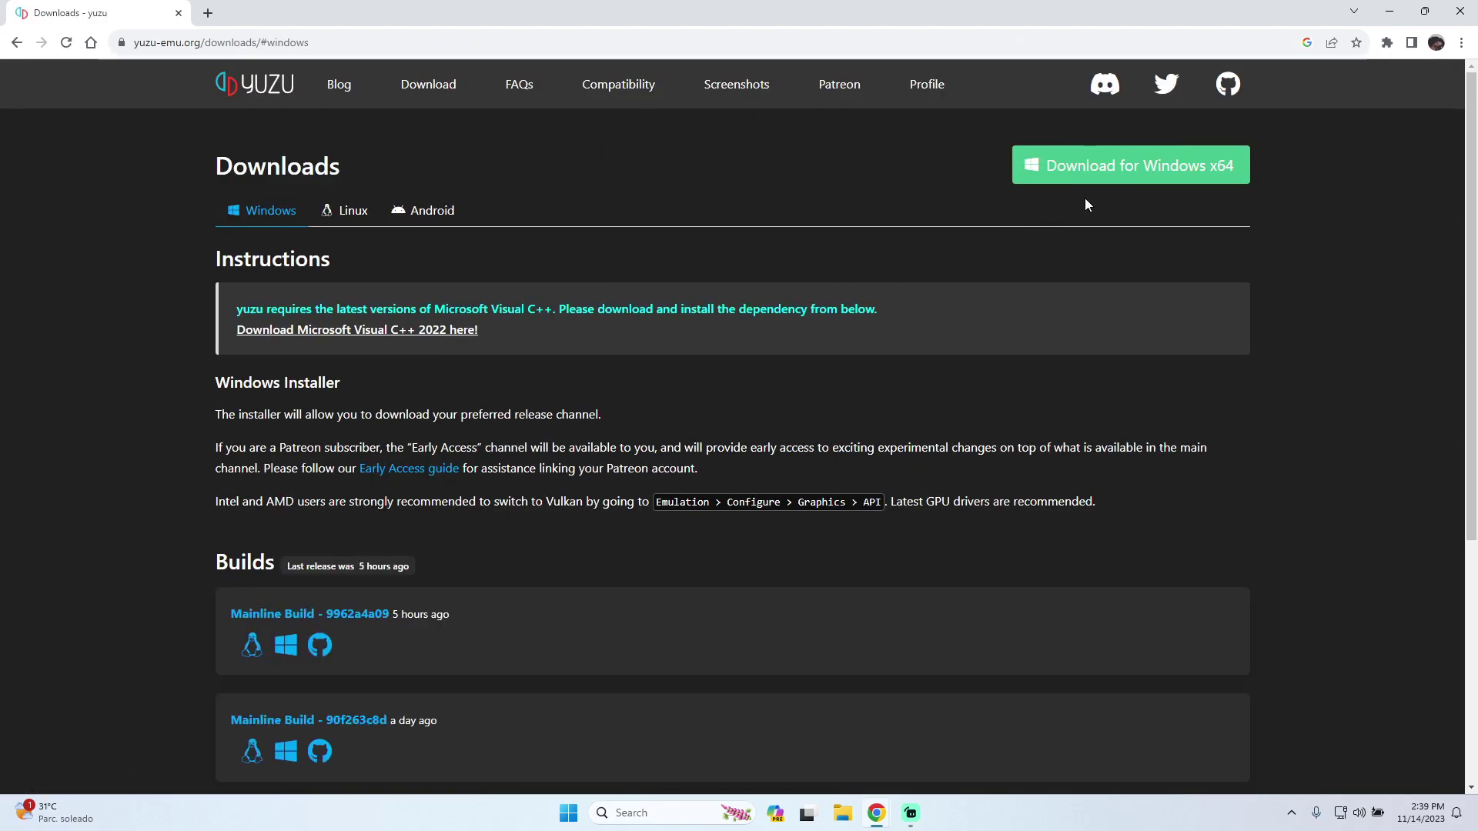
# Download the Windows x64 installer yuzu_install to the Desktop and minimize the browser.
pyautogui.click(1138, 179)
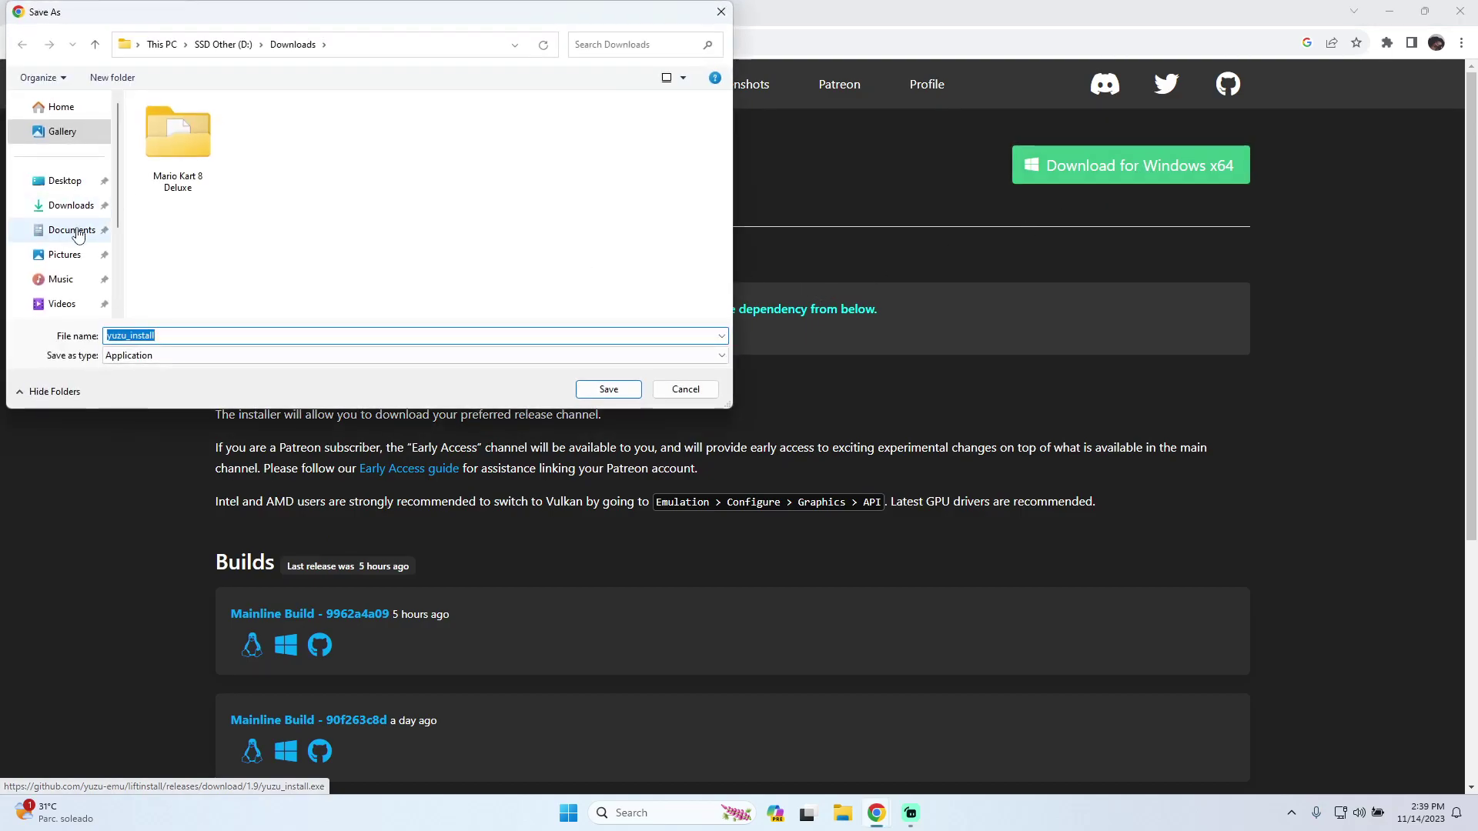
pyautogui.click(65, 181)
pyautogui.click(597, 390)
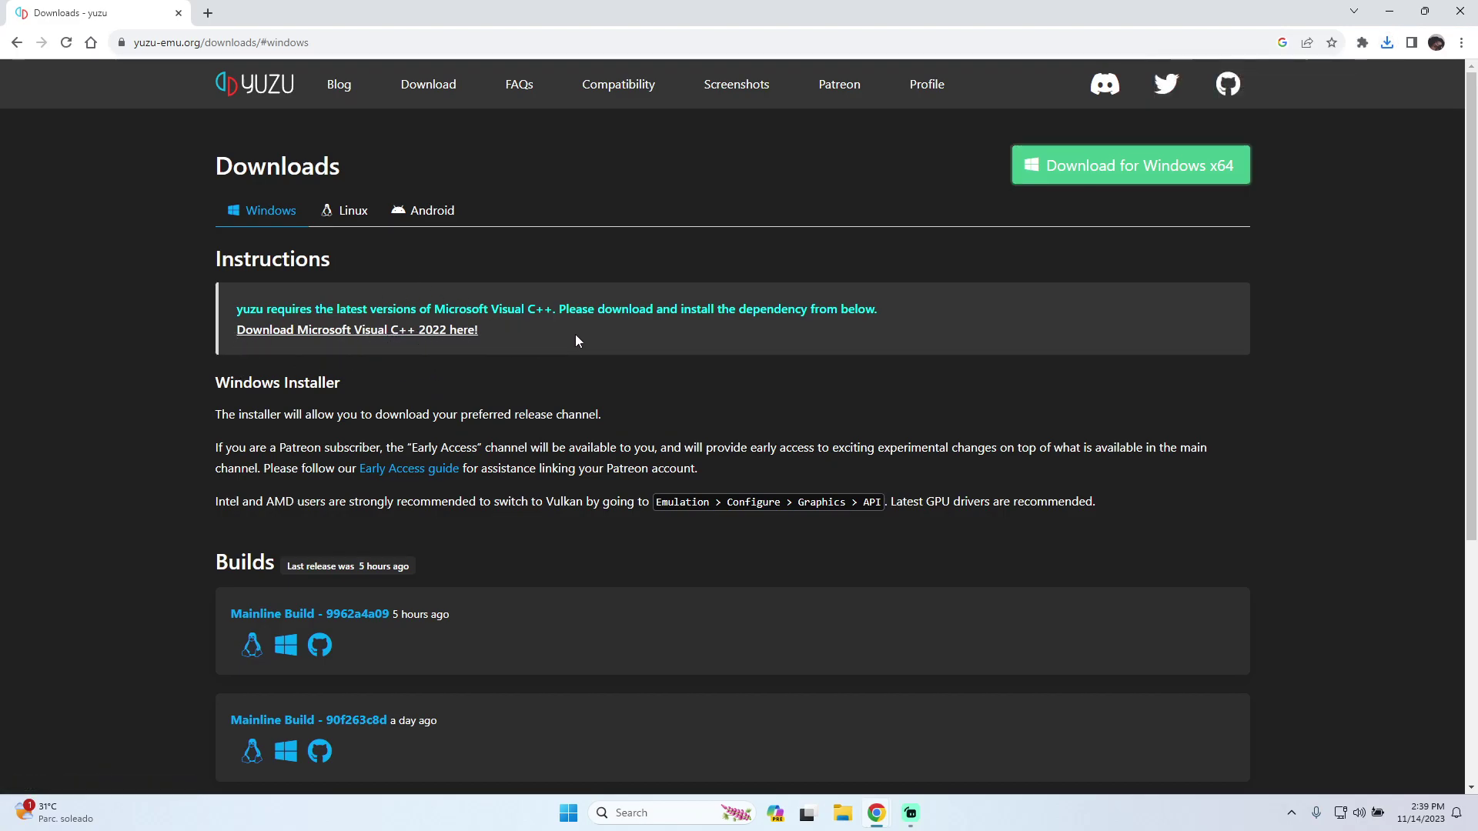
pyautogui.click(395, 337)
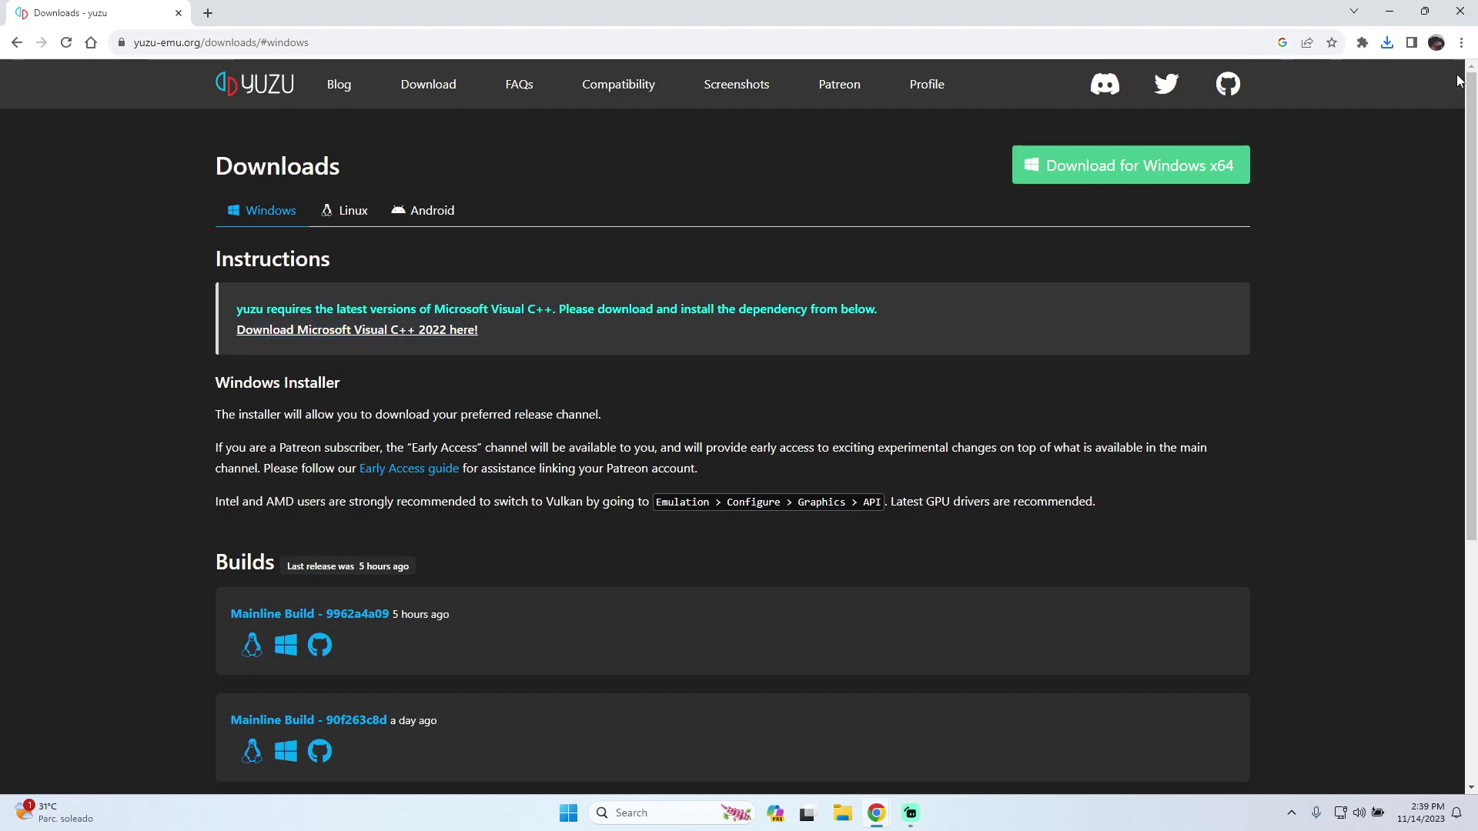
pyautogui.click(1390, 10)
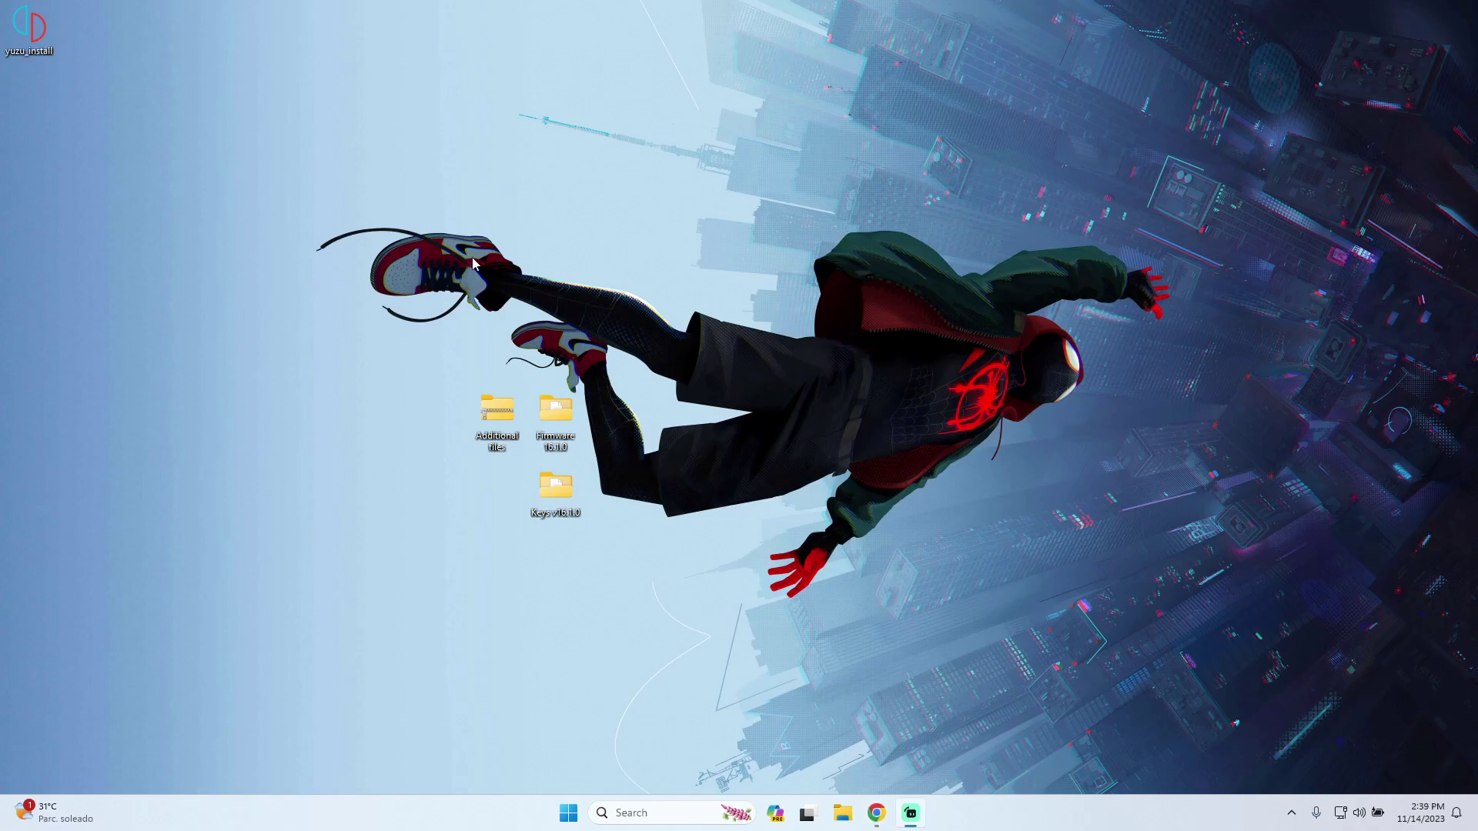
# Move the yuzu_install icon to an empty area of the desktop, away from the corner.
pyautogui.moveTo(29, 29); pyautogui.dragTo(965, 566)
pyautogui.moveTo(887, 521); pyautogui.dragTo(1017, 626)
pyautogui.click(1018, 626)
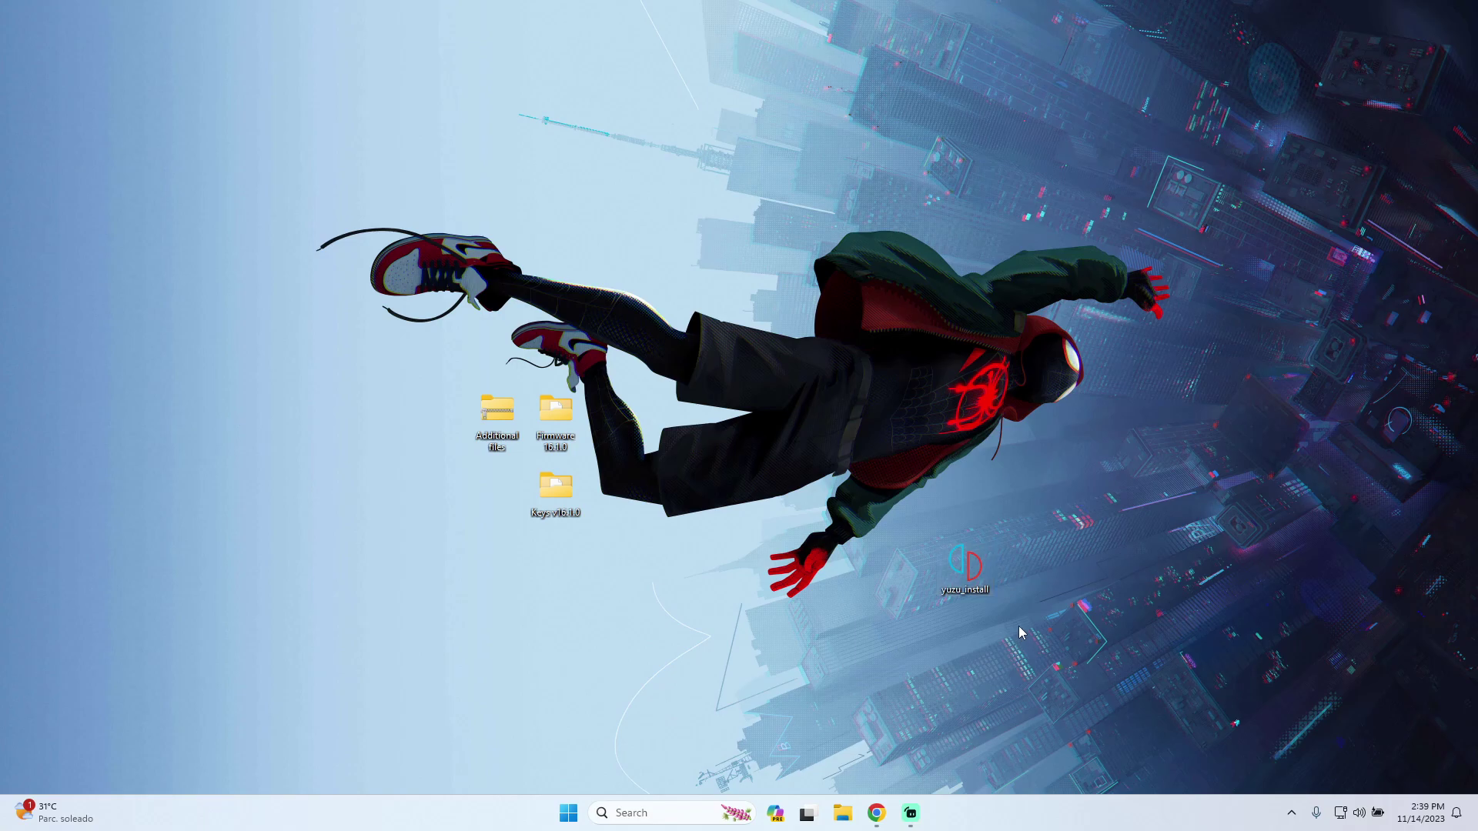
# Run yuzu_install to update yuzu, exit the maintenance tool and reposition the installer's desktop icon.
pyautogui.doubleClick(972, 565)
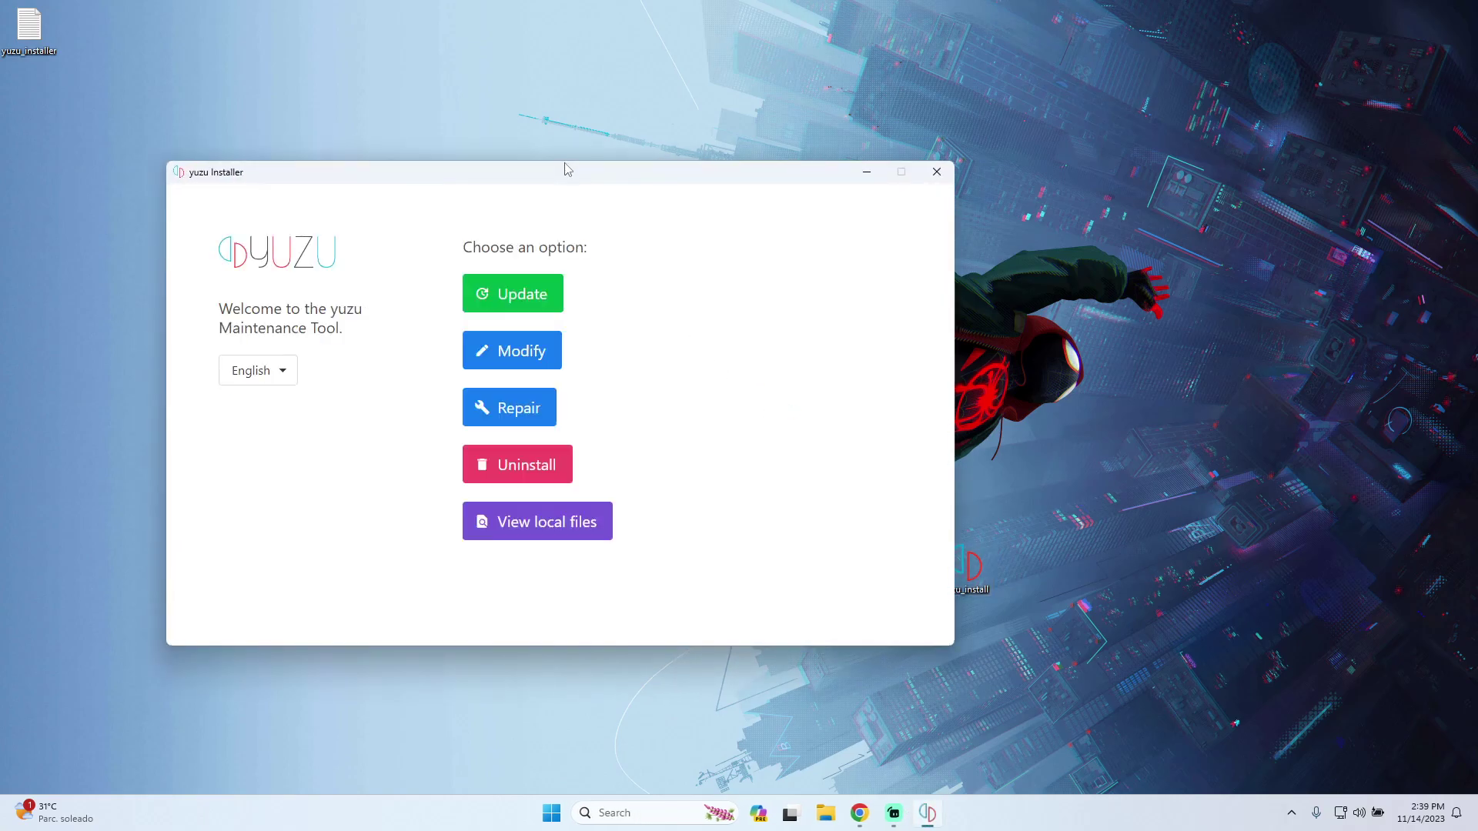
pyautogui.moveTo(566, 168); pyautogui.dragTo(674, 170)
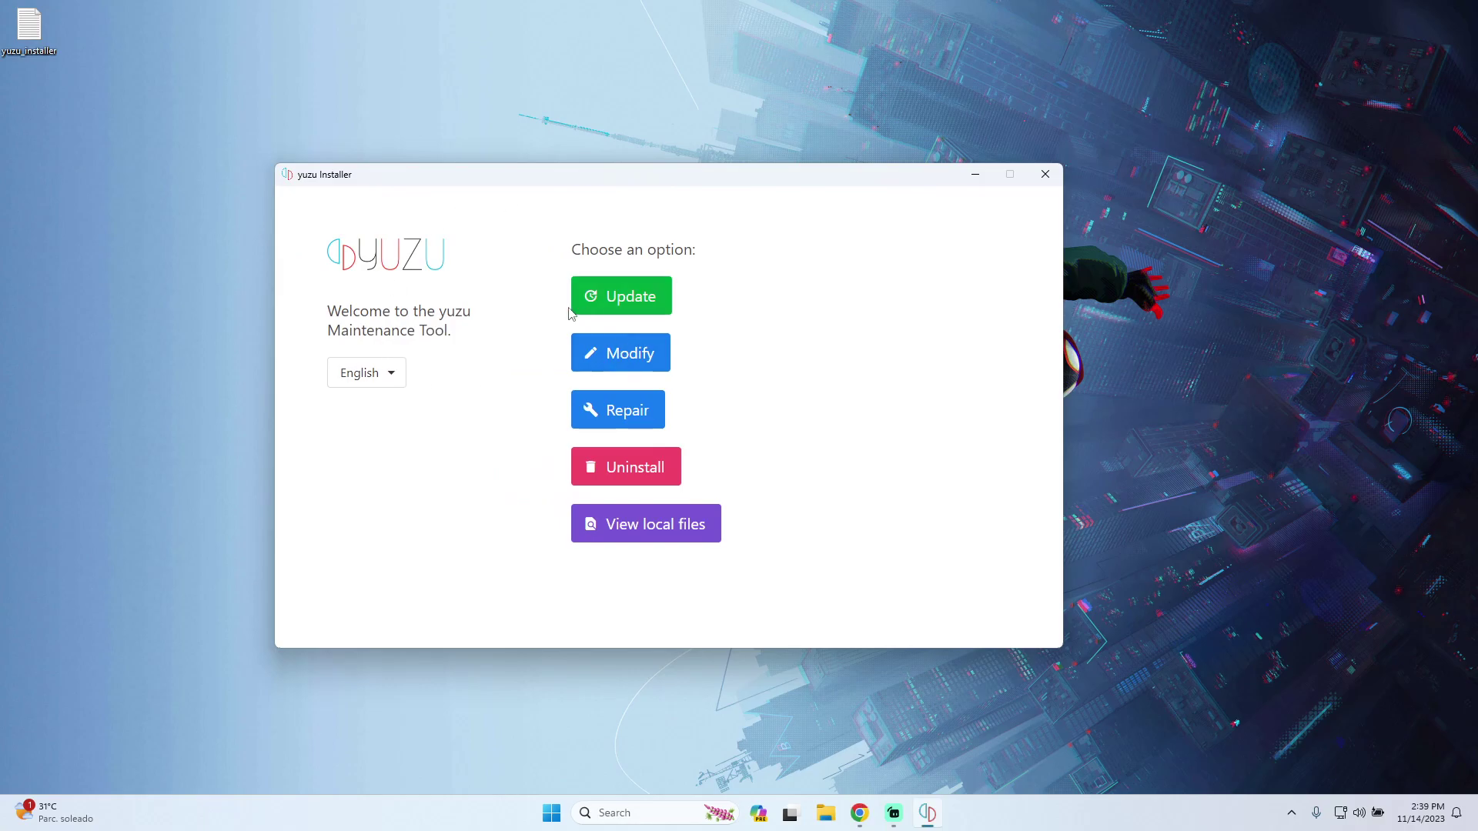
pyautogui.click(628, 299)
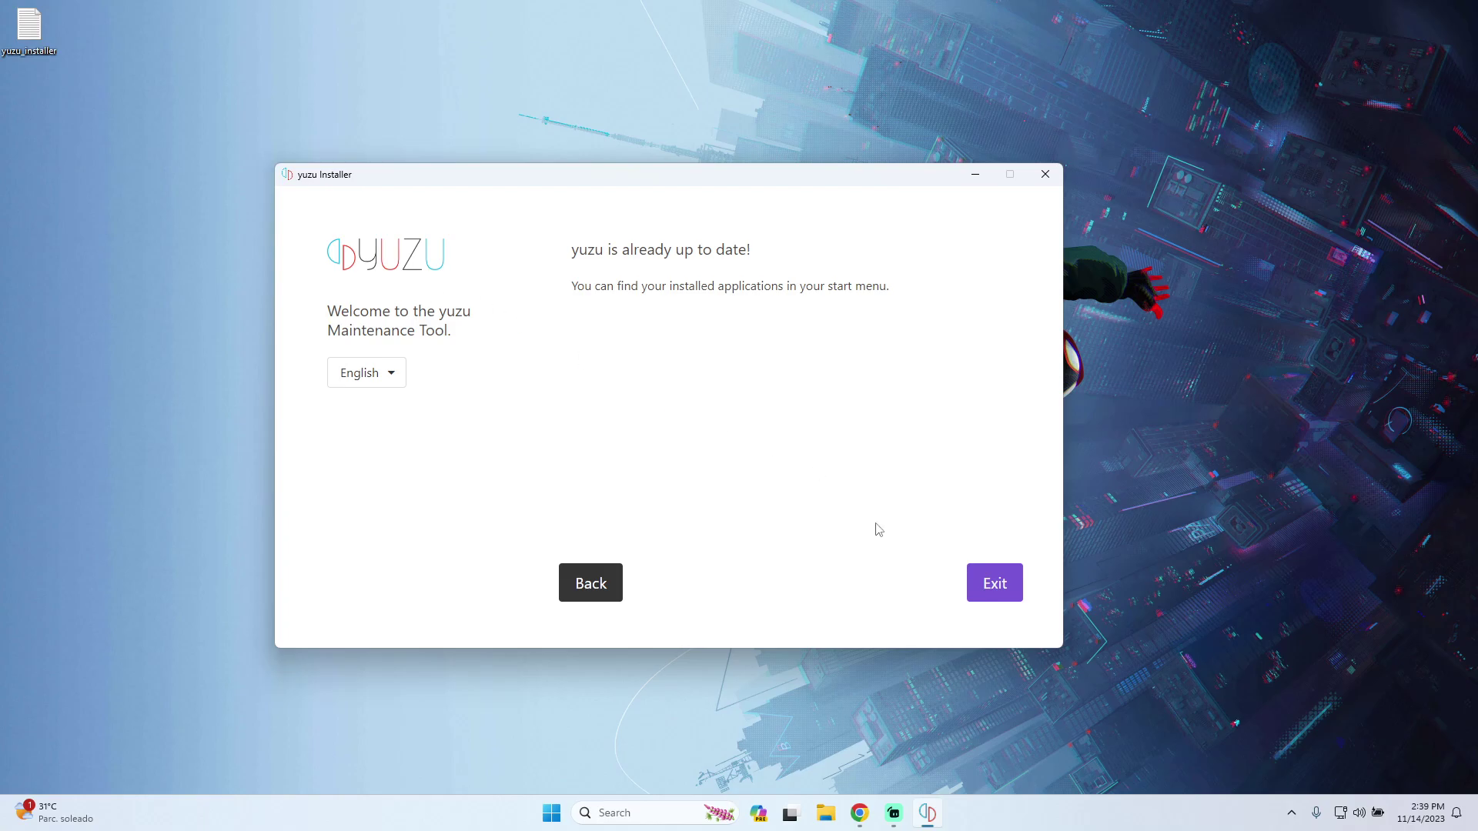
pyautogui.click(991, 585)
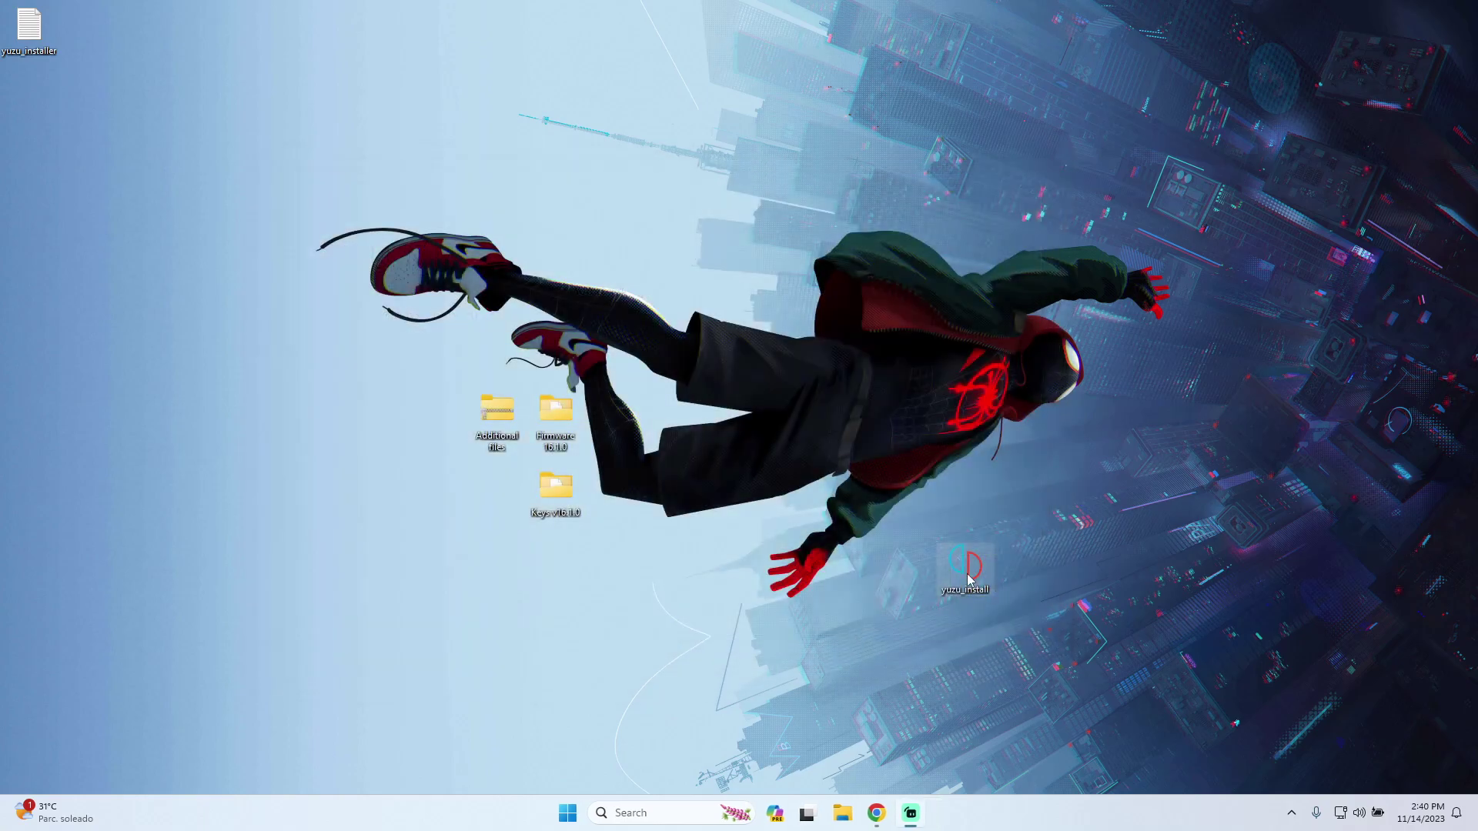
pyautogui.moveTo(966, 568); pyautogui.dragTo(1028, 493)
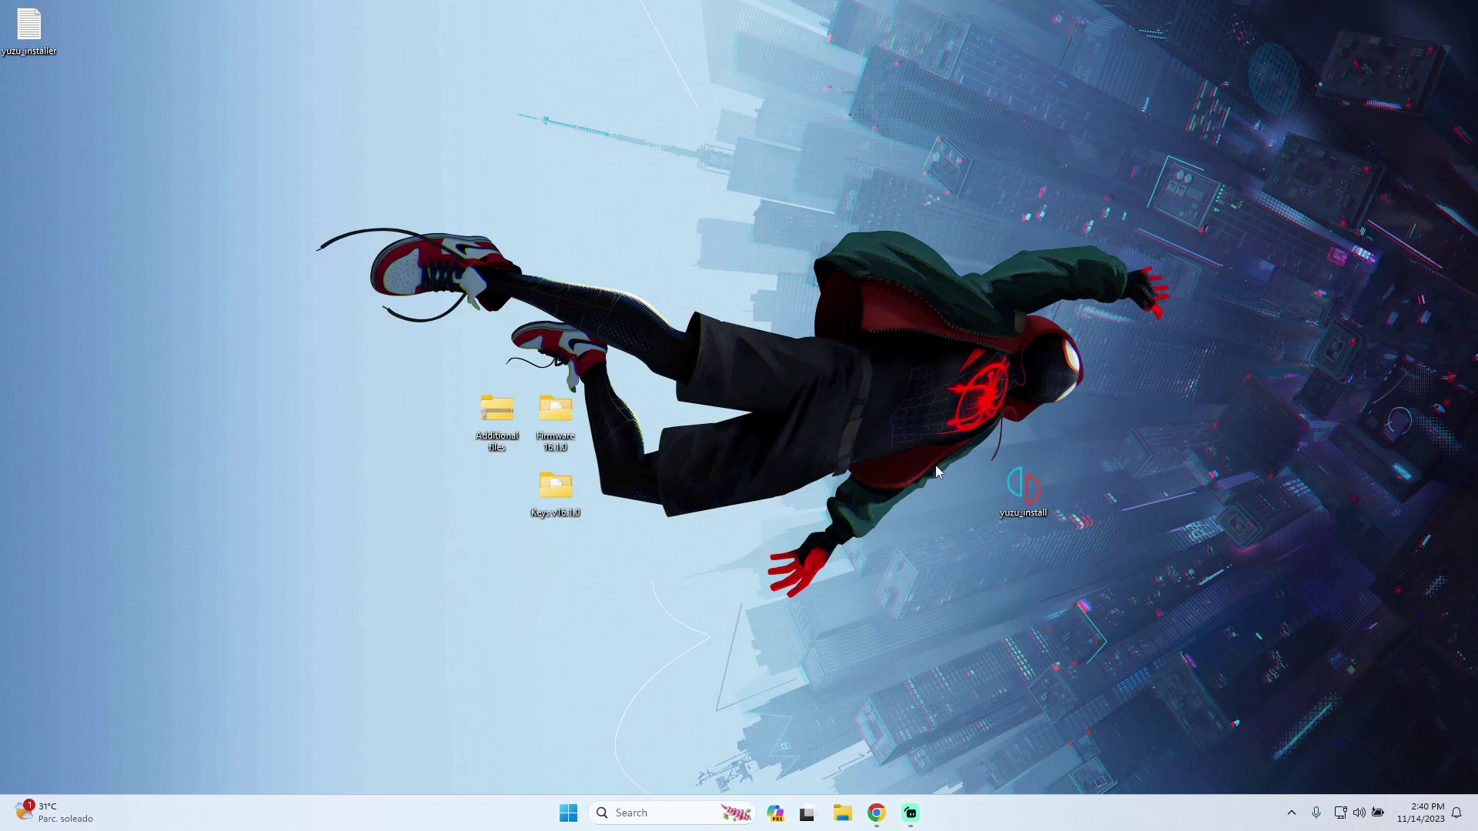
pyautogui.moveTo(430, 365); pyautogui.dragTo(530, 472)
pyautogui.moveTo(441, 362); pyautogui.dragTo(482, 468)
pyautogui.moveTo(439, 362); pyautogui.dragTo(512, 490)
# Launch yuzu from the list of all installed apps and collapse the D:/Switch game directory.
pyautogui.click(570, 810)
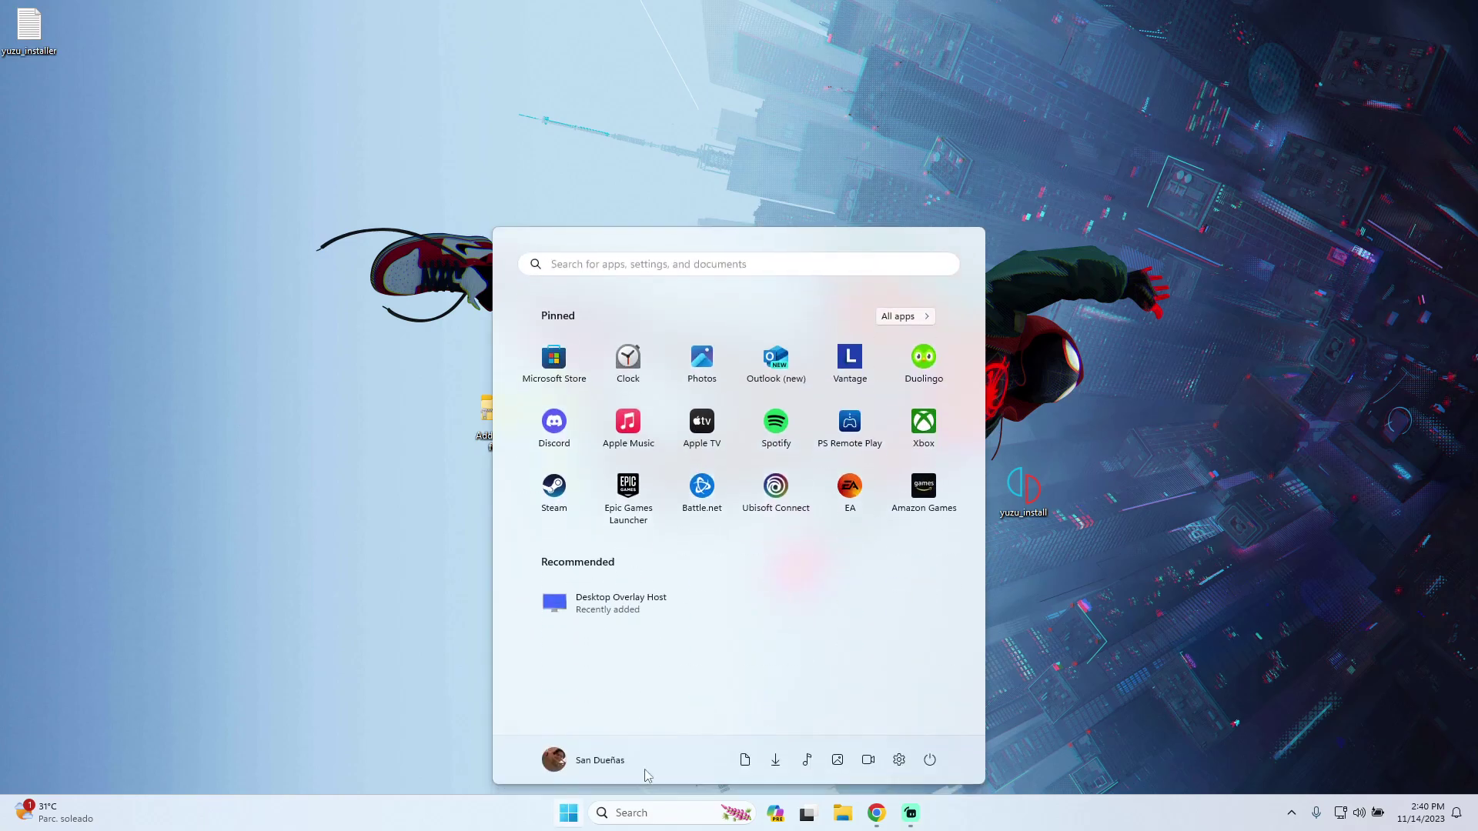
pyautogui.click(918, 316)
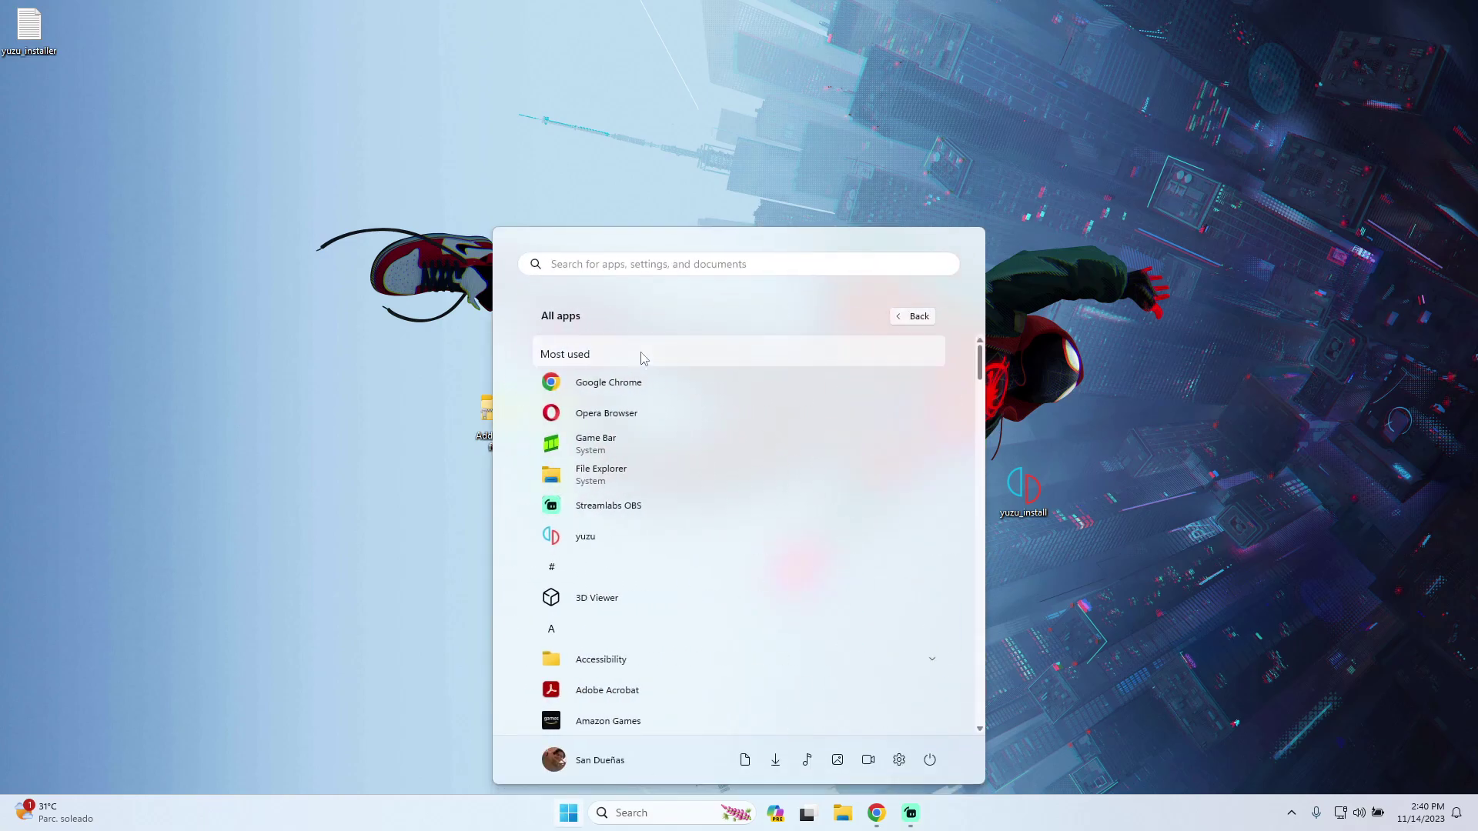
pyautogui.click(641, 356)
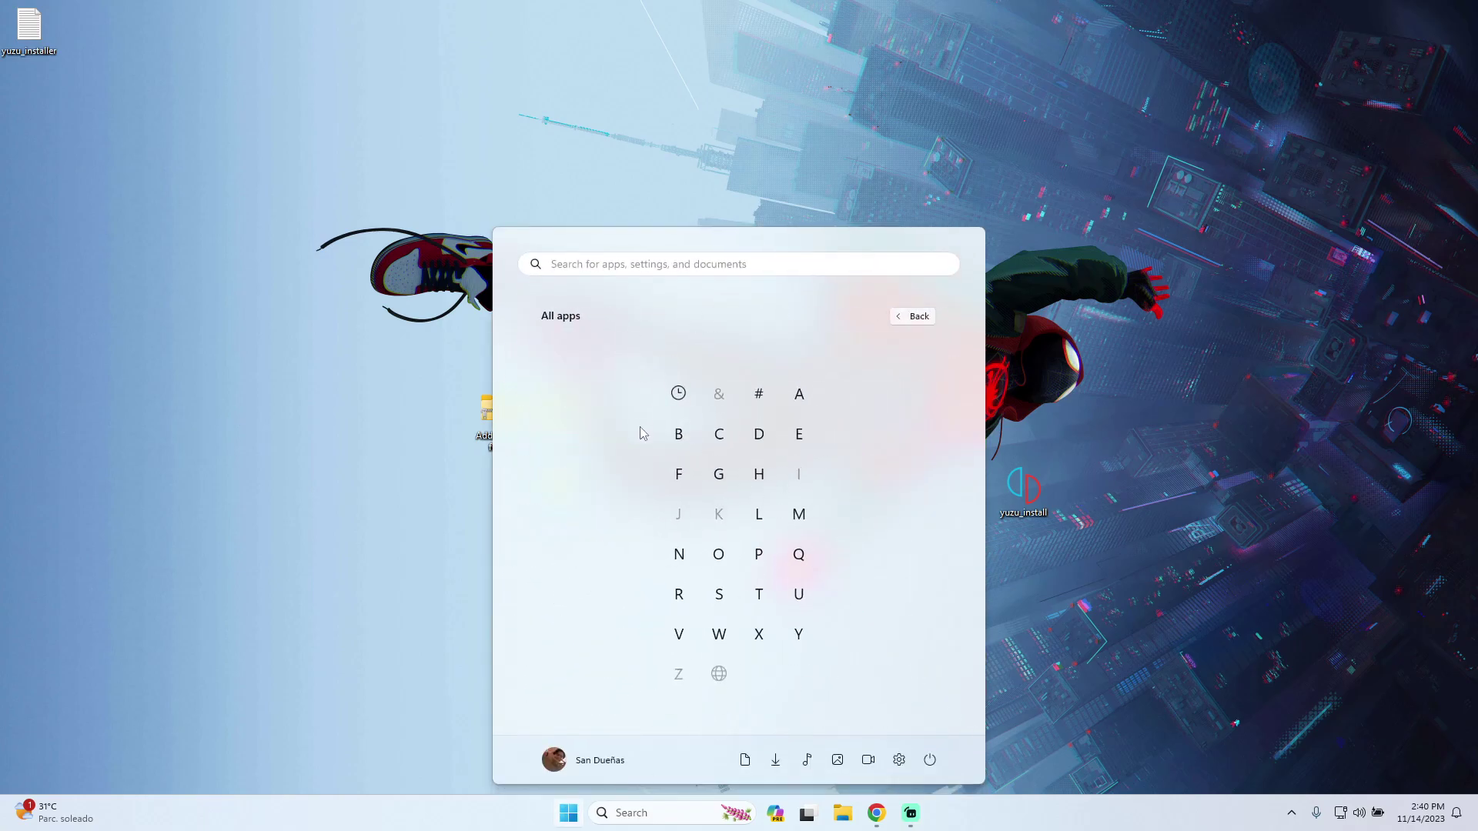
pyautogui.click(810, 647)
pyautogui.click(693, 660)
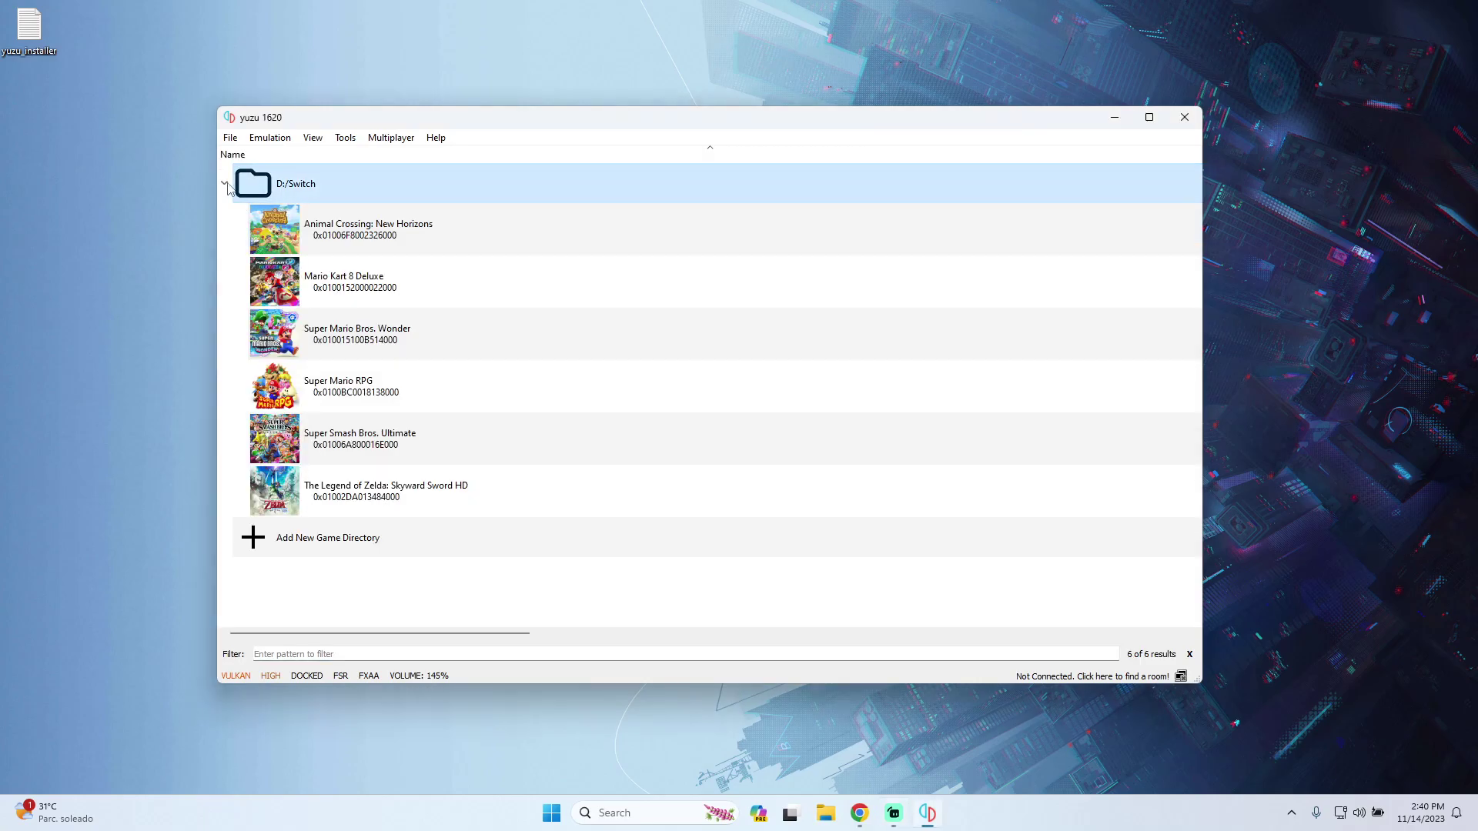
pyautogui.click(226, 184)
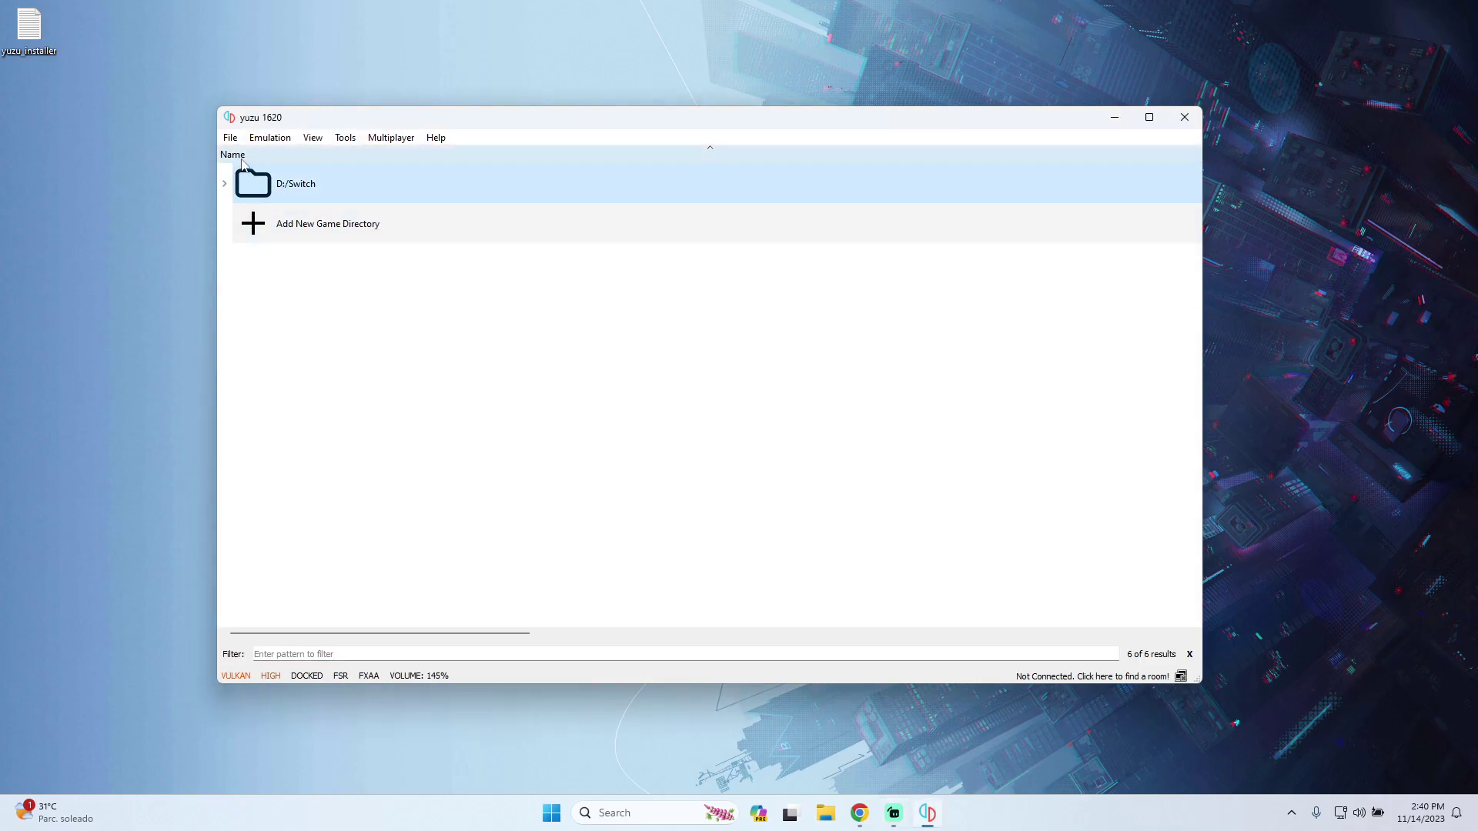
# Copy prod.keys and title.keys from the Keys v16.1.0 folder on the desktop.
pyautogui.click(1114, 117)
pyautogui.doubleClick(570, 485)
pyautogui.moveTo(527, 406); pyautogui.dragTo(410, 298)
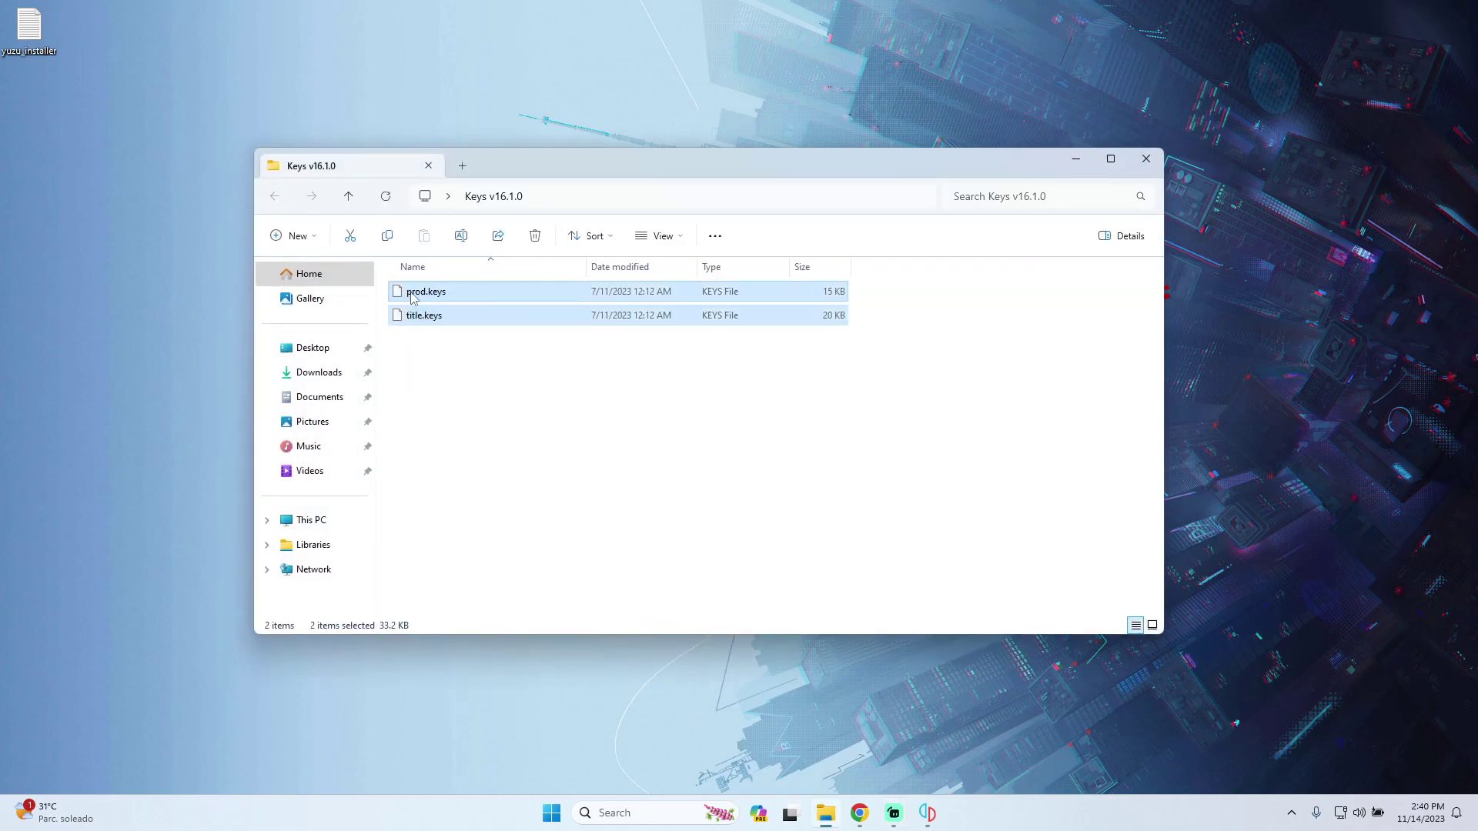
pyautogui.click(390, 238)
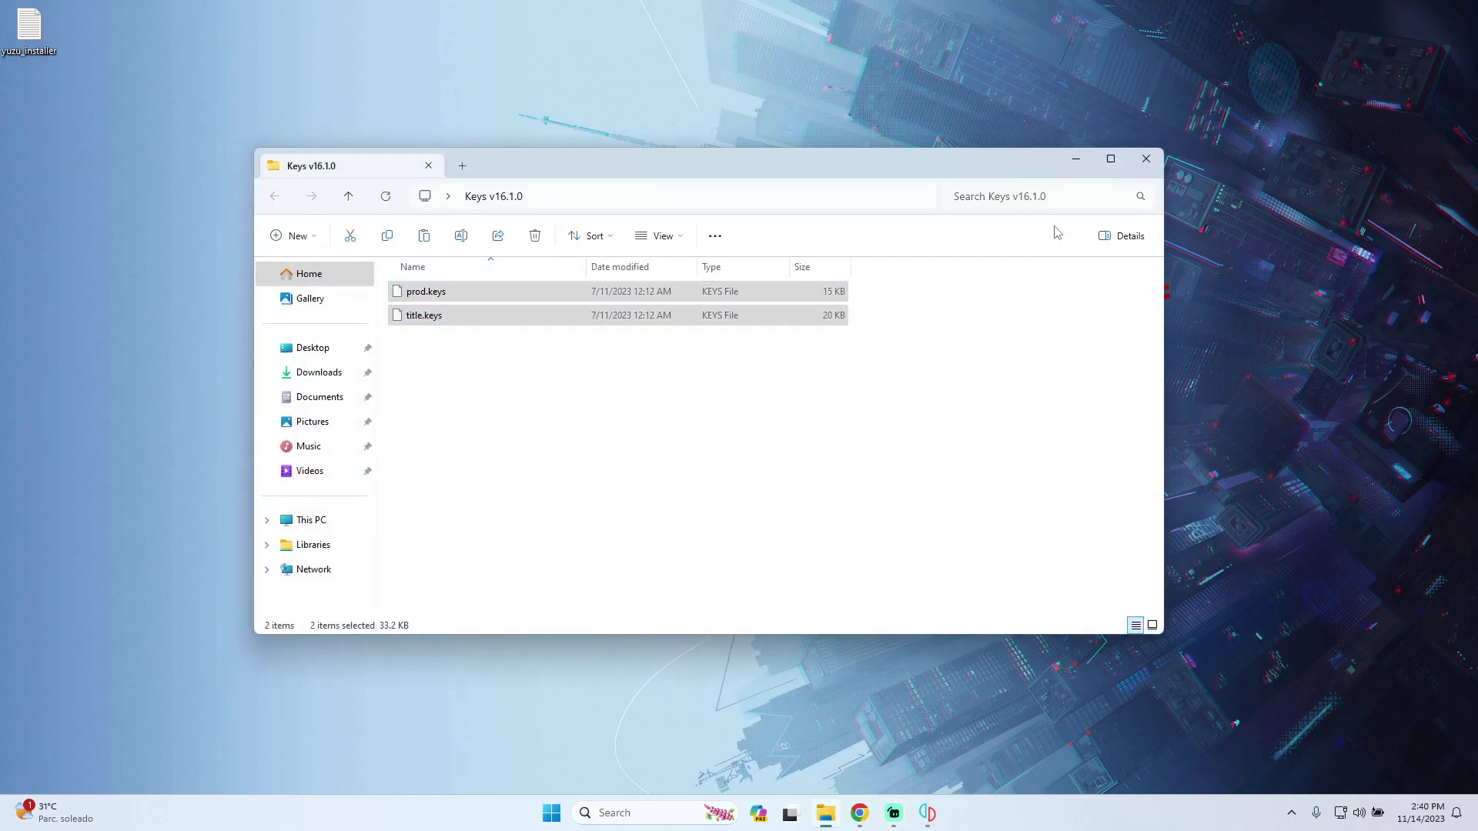
pyautogui.click(1082, 160)
# Paste the key files into the keys folder of yuzu's data directory, replacing the existing files, and close the folder window.
pyautogui.click(927, 813)
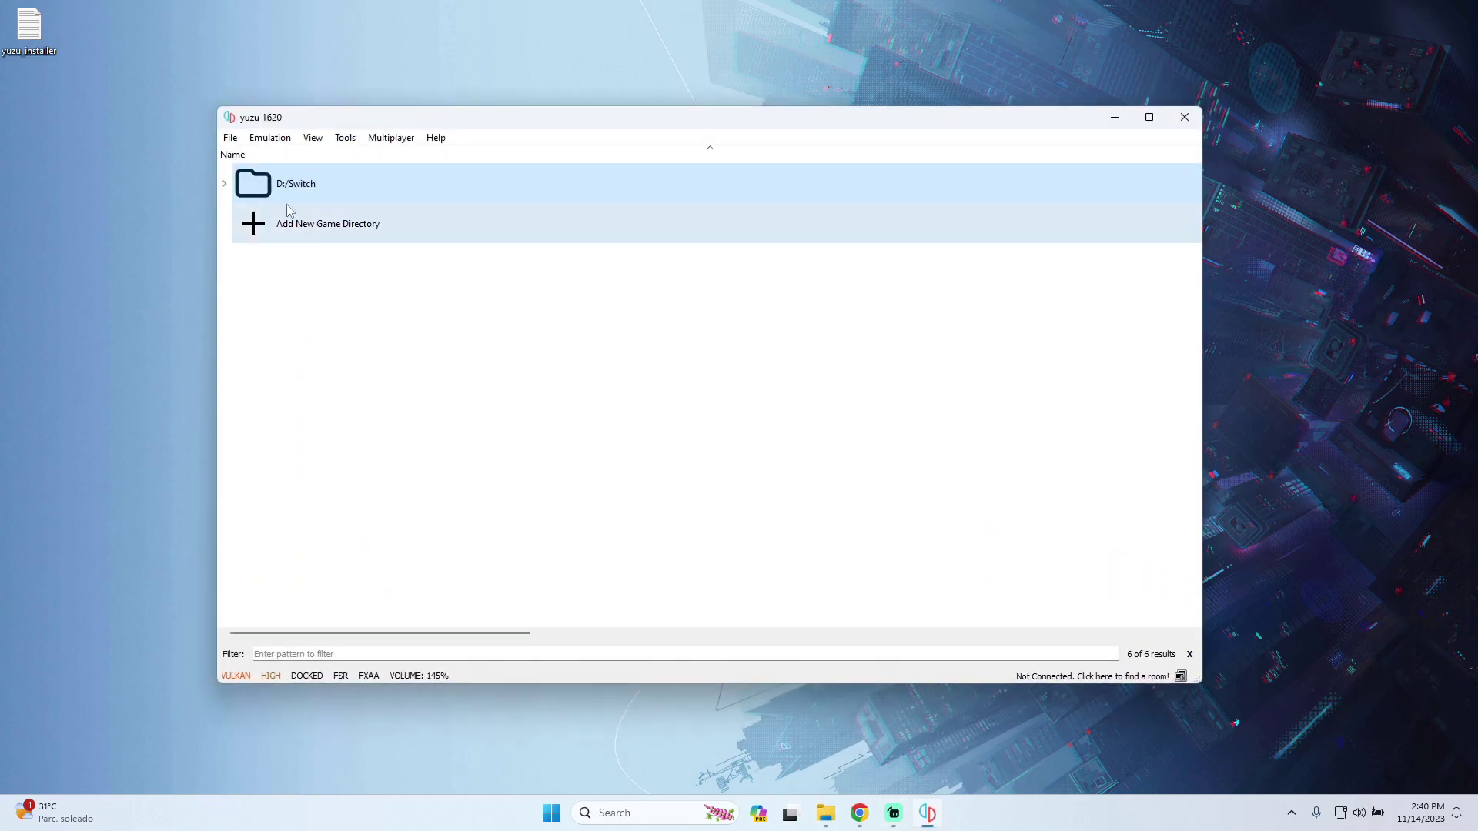
pyautogui.click(229, 138)
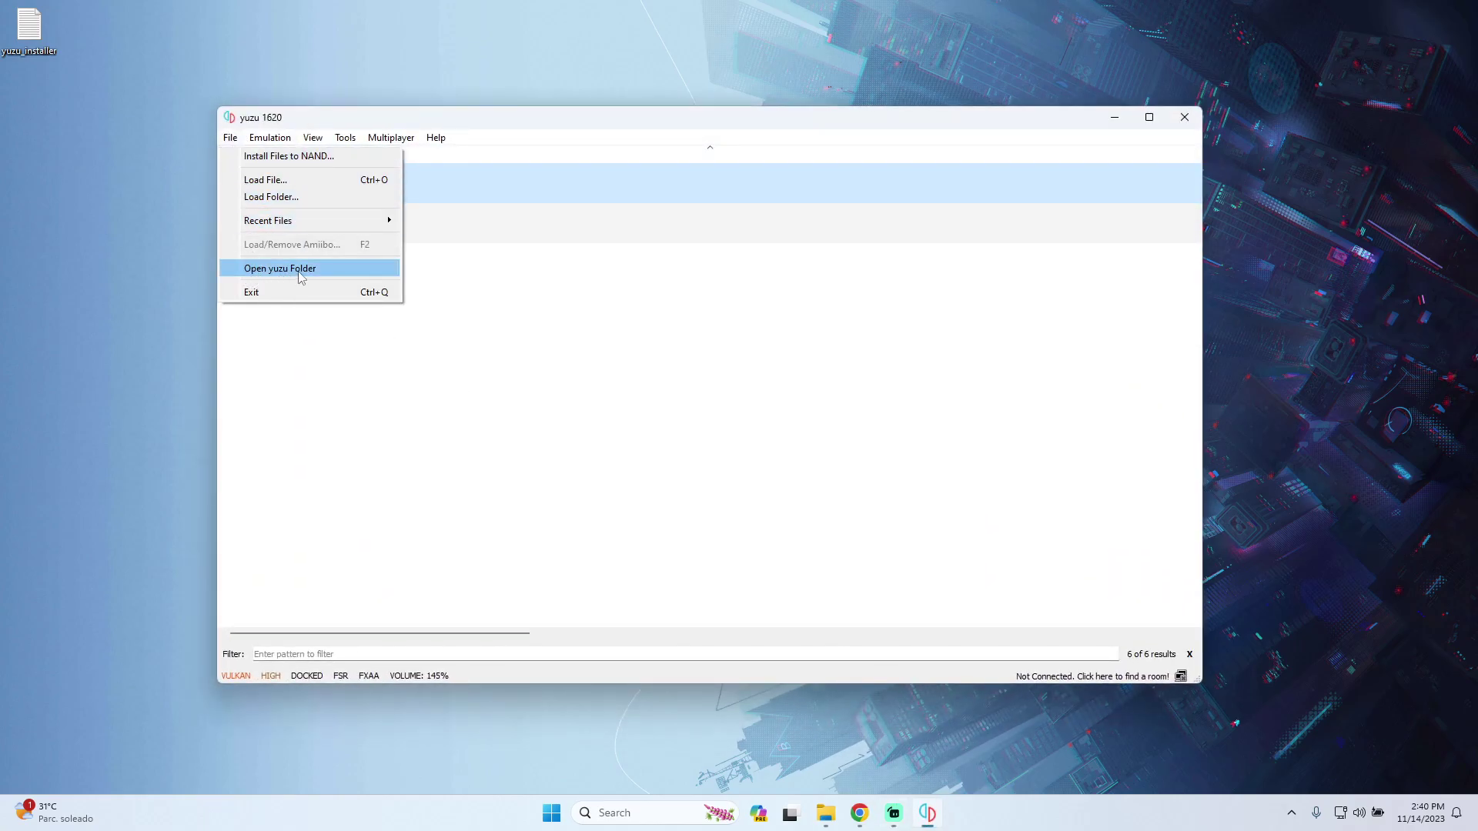
pyautogui.click(322, 280)
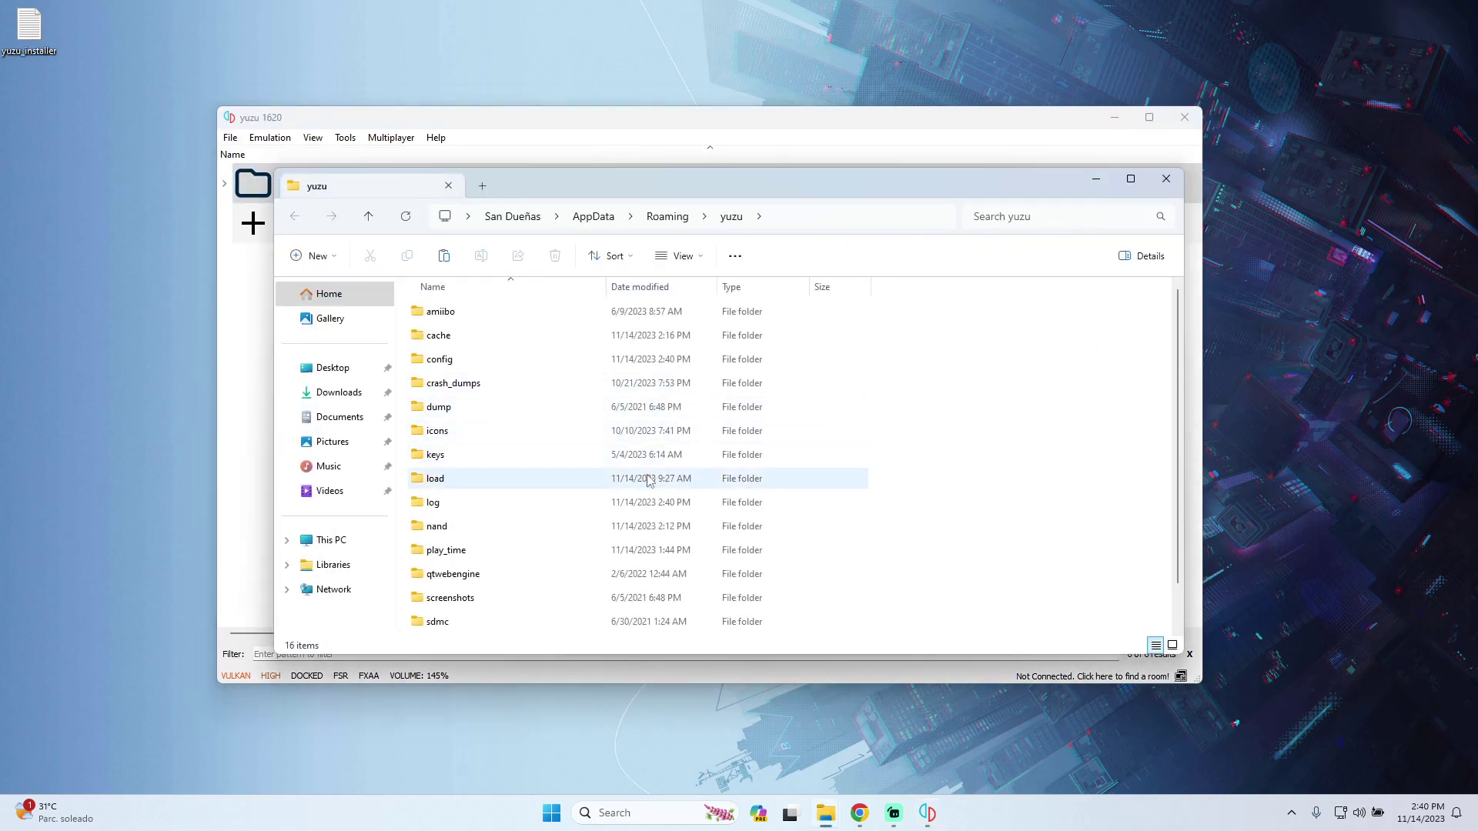
pyautogui.doubleClick(463, 458)
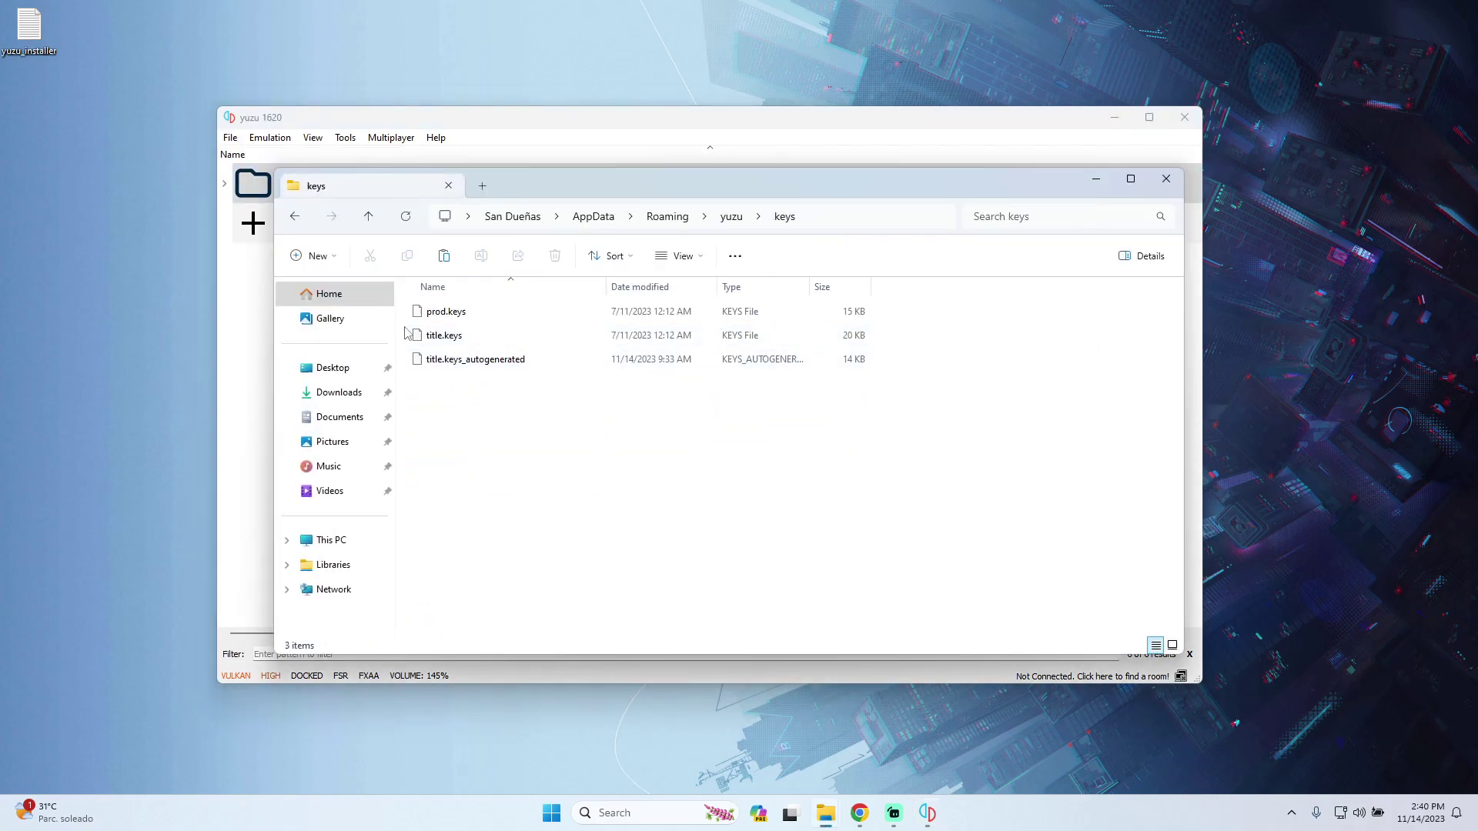
pyautogui.rightClick(552, 477)
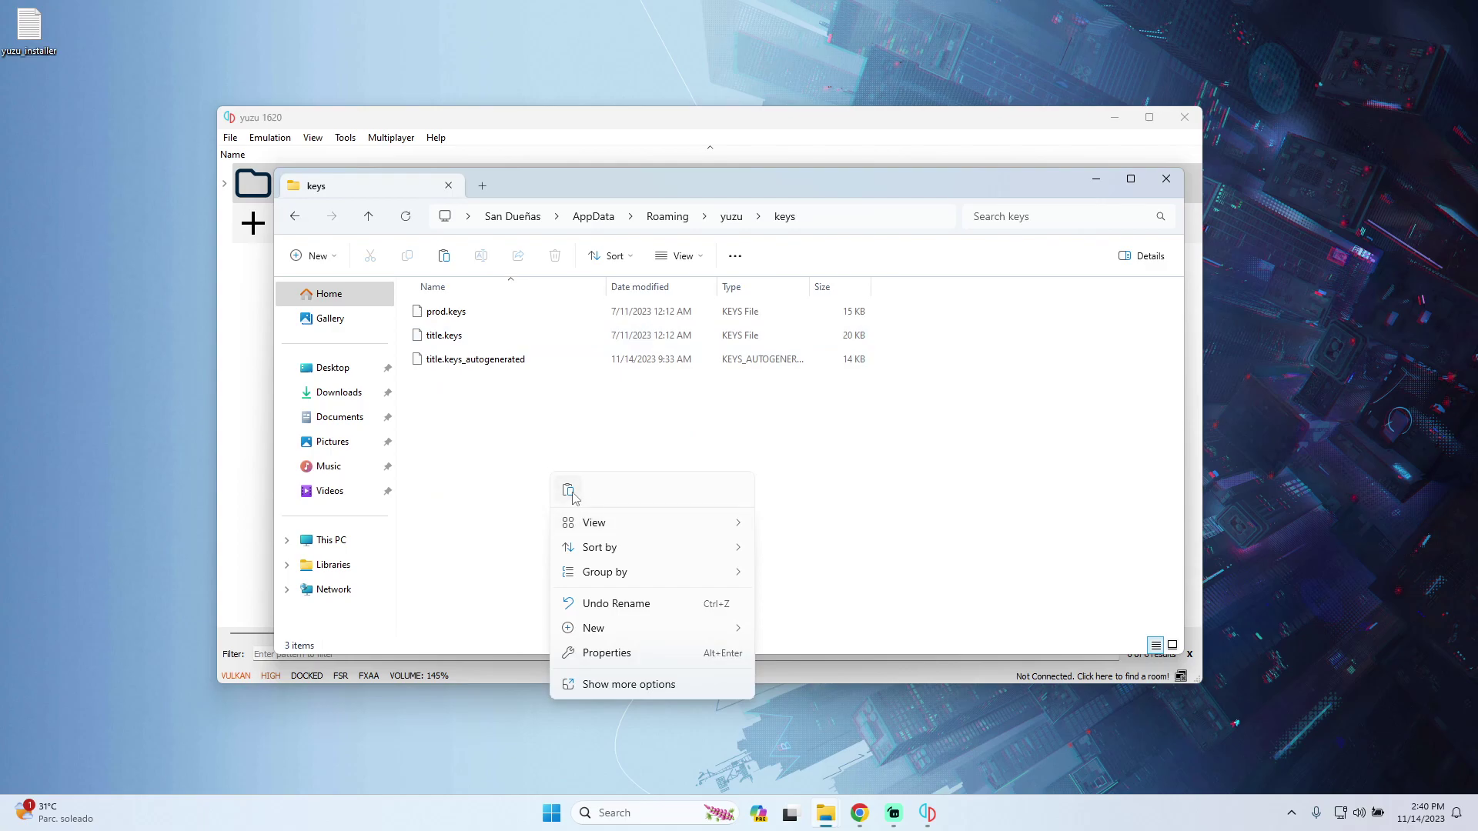
pyautogui.click(568, 491)
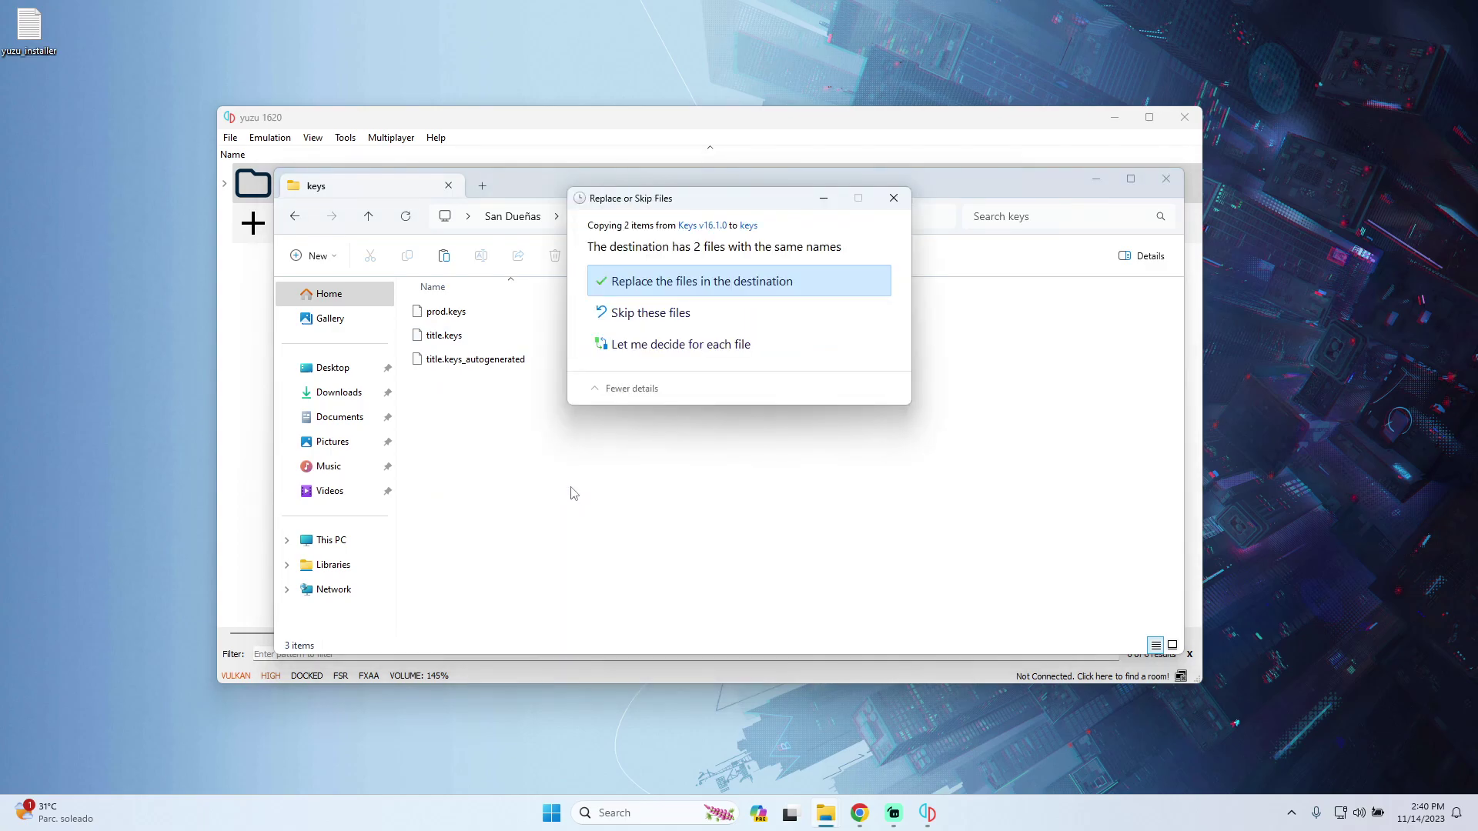
pyautogui.click(682, 282)
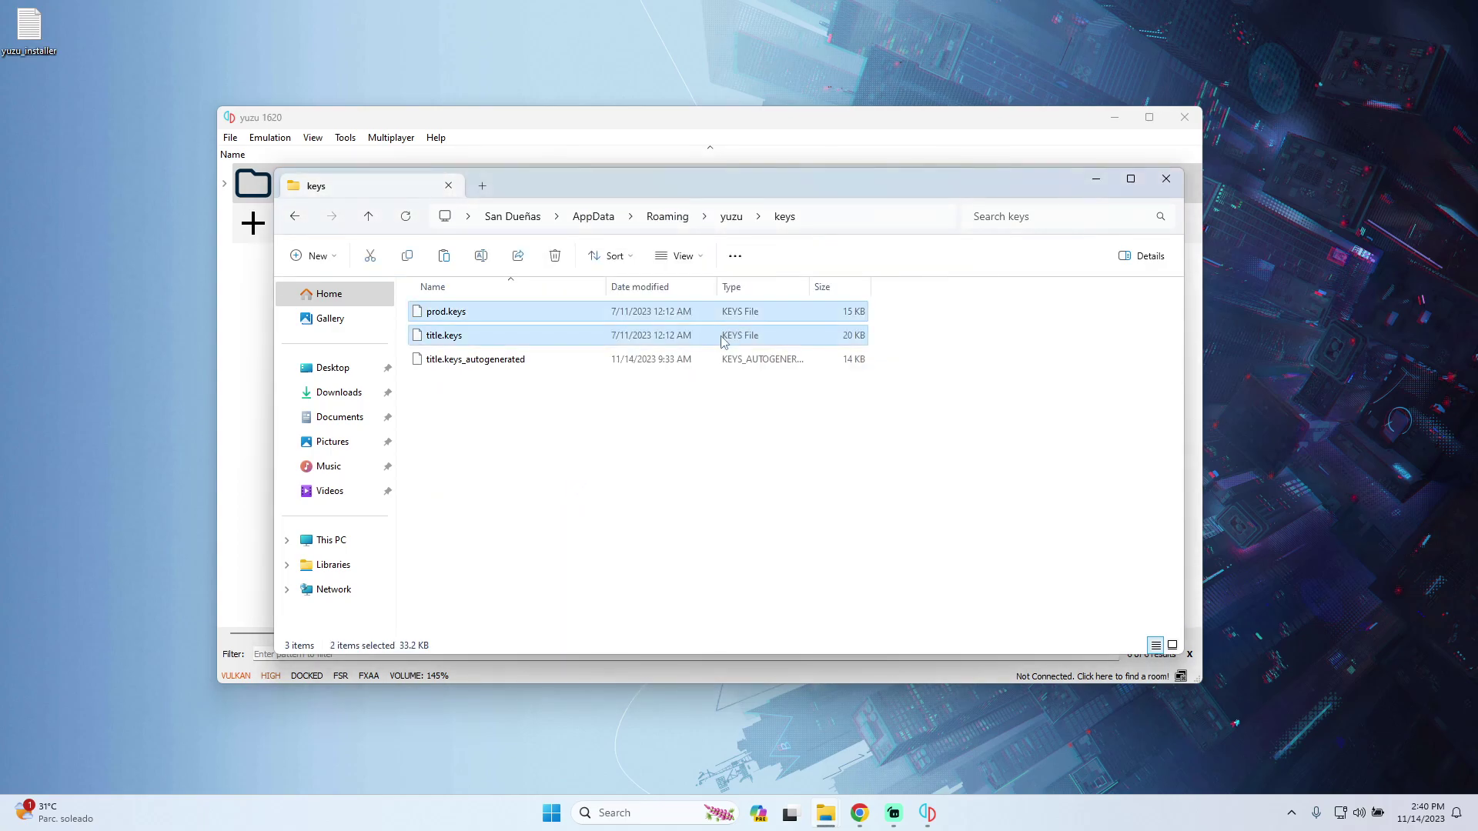
pyautogui.click(1013, 410)
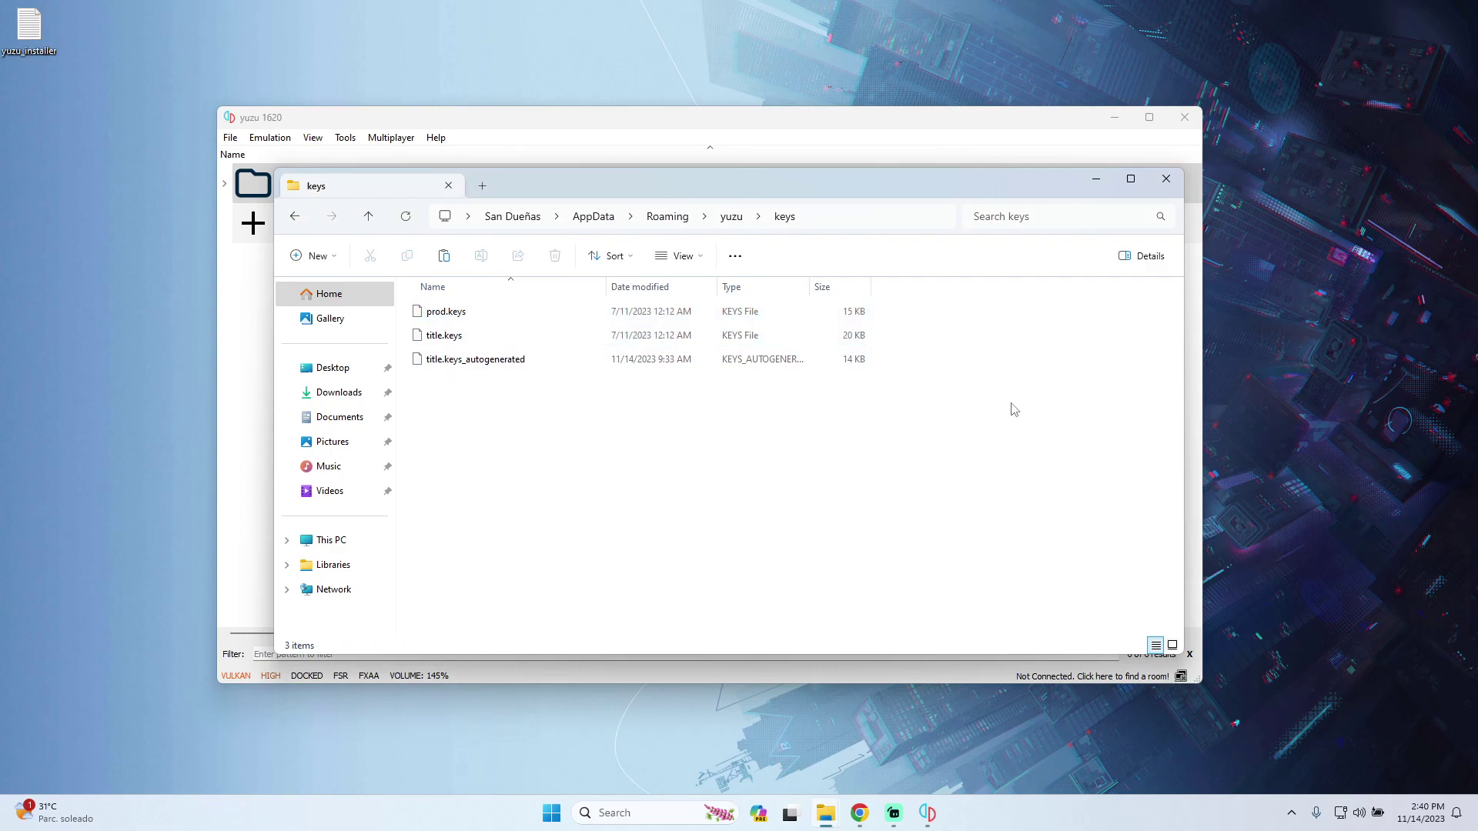
pyautogui.click(1165, 178)
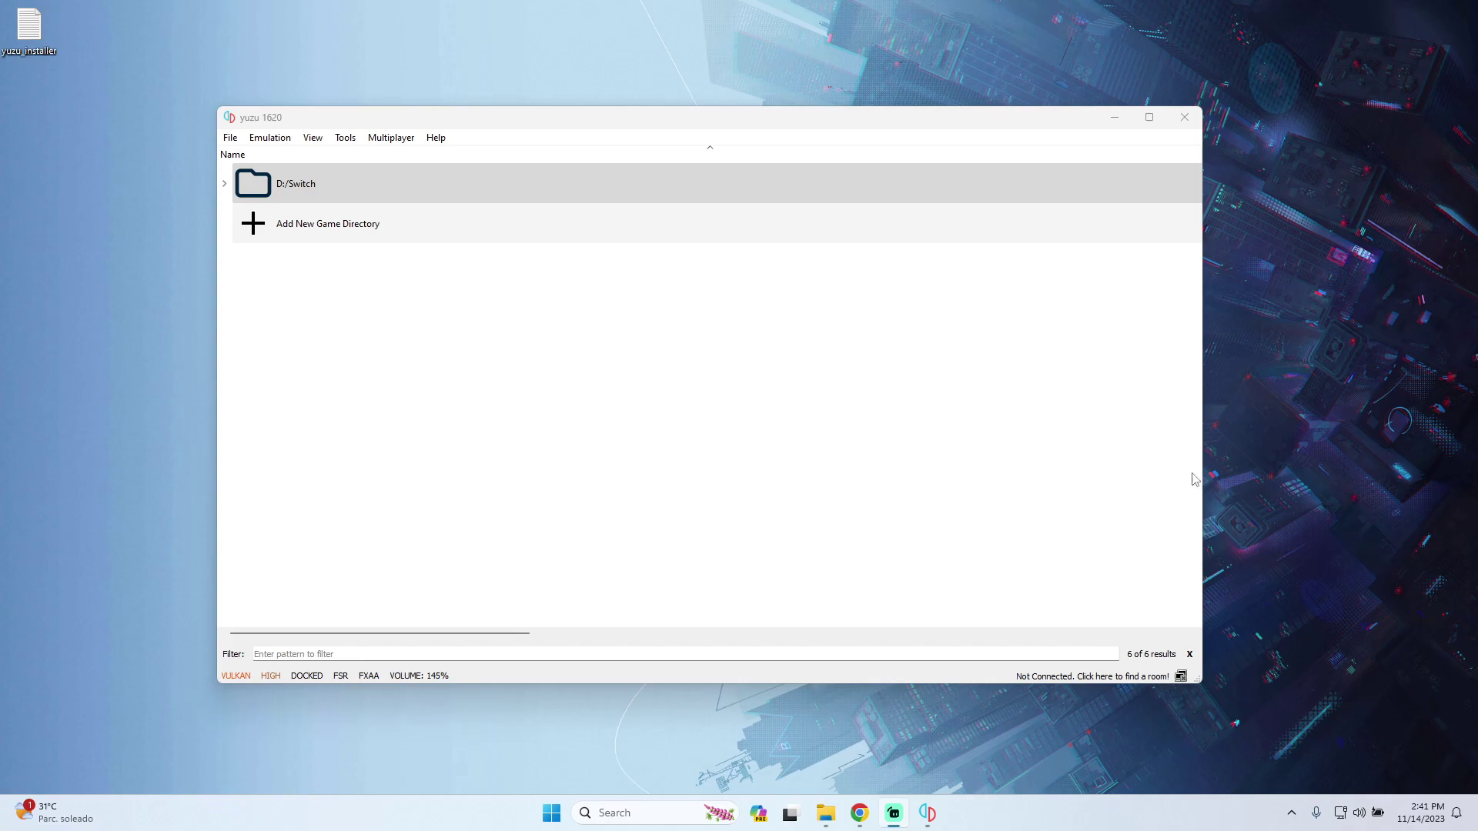
# Select and copy all files in the Firmware 16.1.0 folder on the desktop.
pyautogui.click(1115, 117)
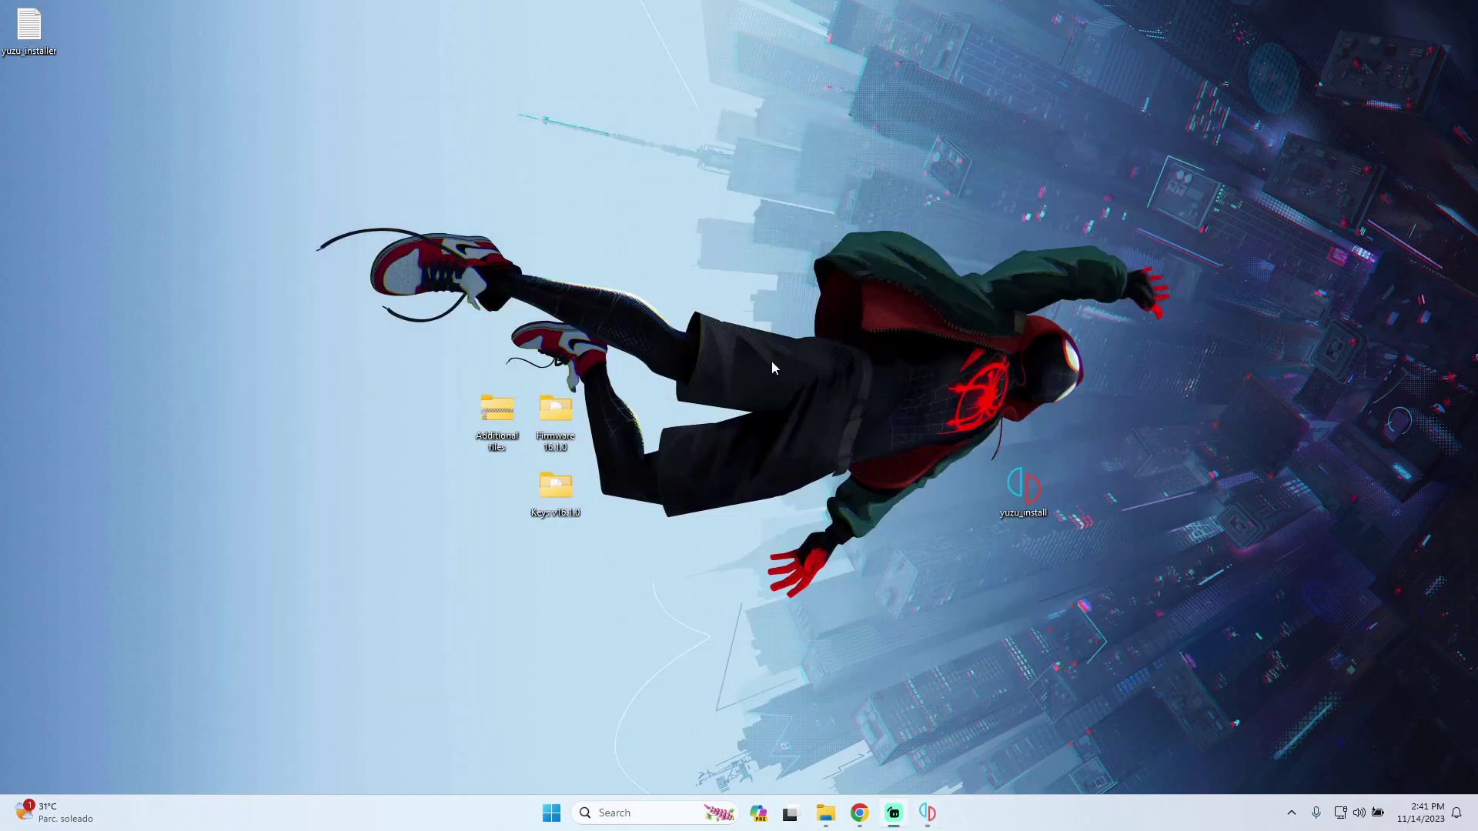
pyautogui.doubleClick(563, 436)
pyautogui.click(755, 276)
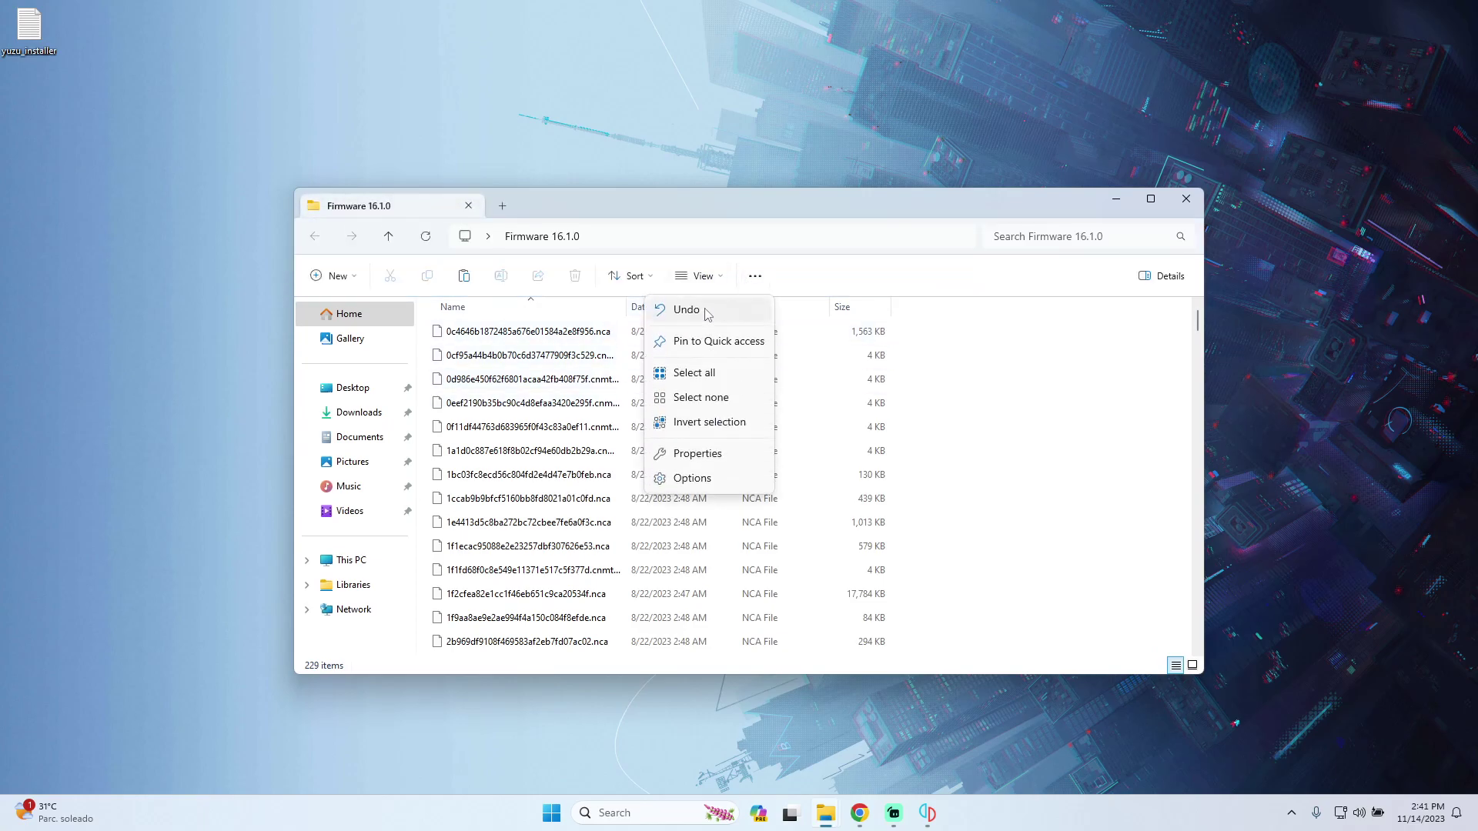
pyautogui.click(695, 373)
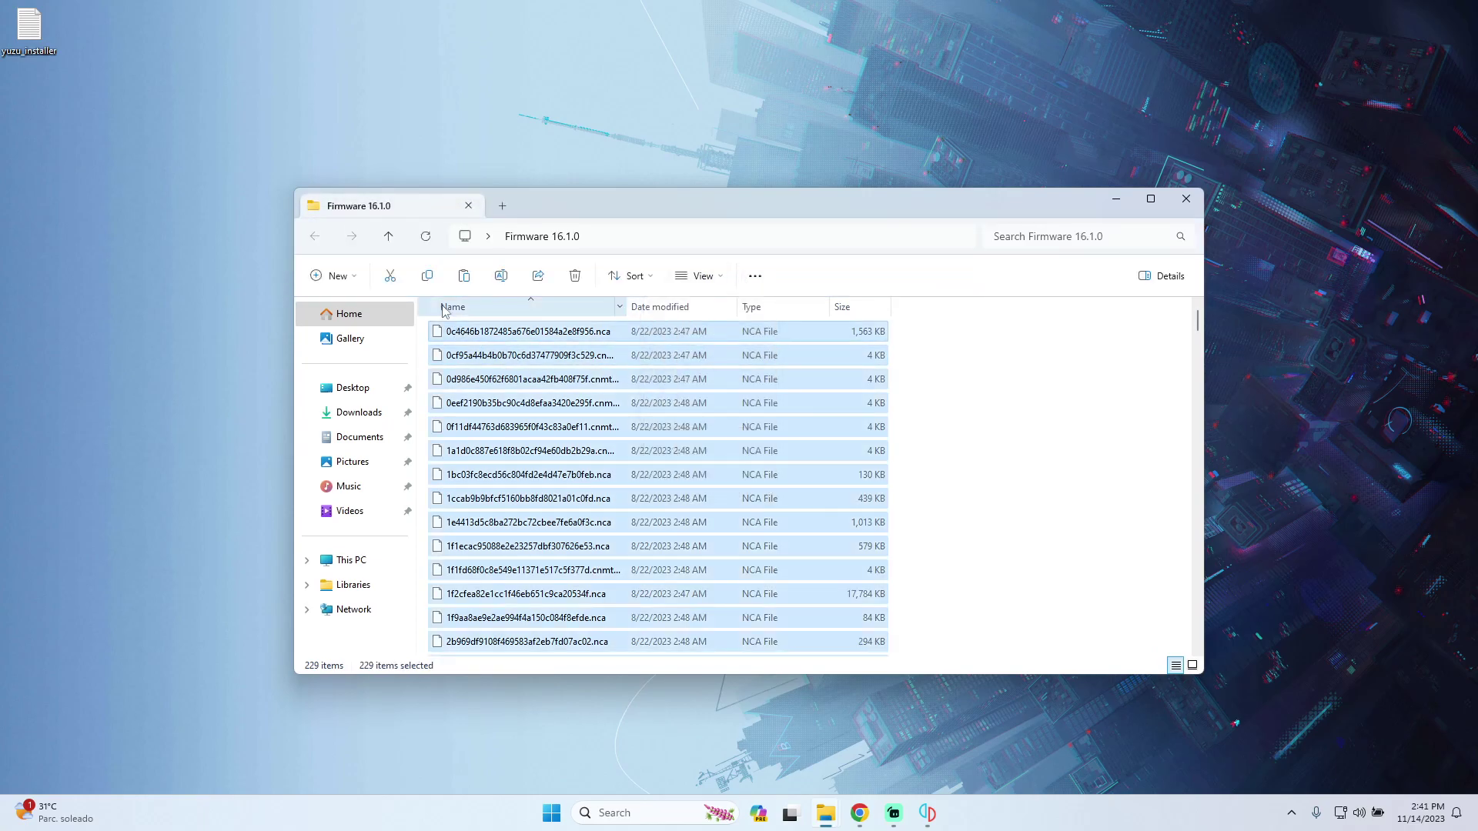
pyautogui.click(1115, 199)
# Switch to yuzu and open the nand/system/Contents/registered folder inside its data directory.
pyautogui.click(928, 813)
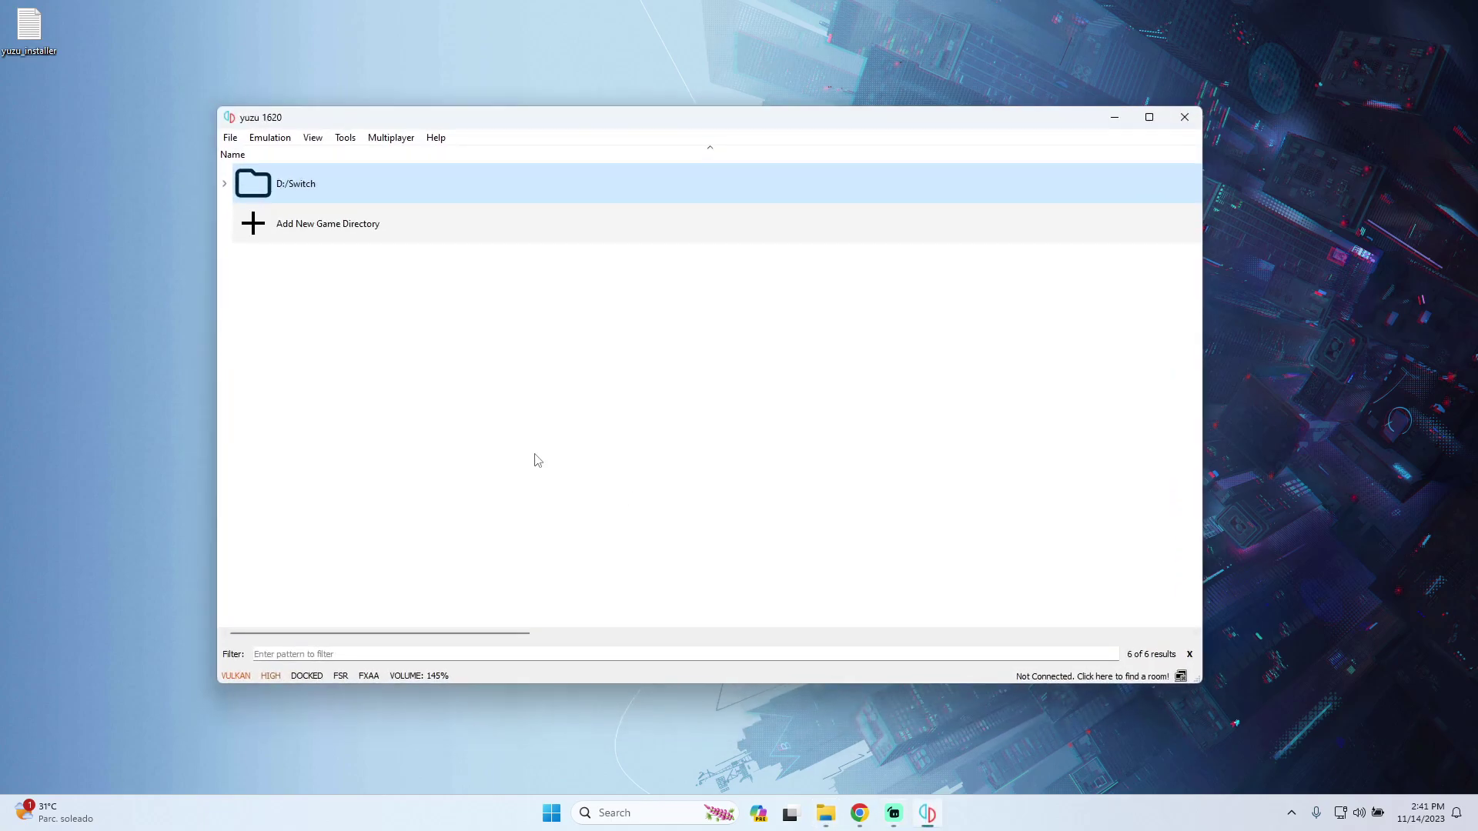
pyautogui.click(228, 141)
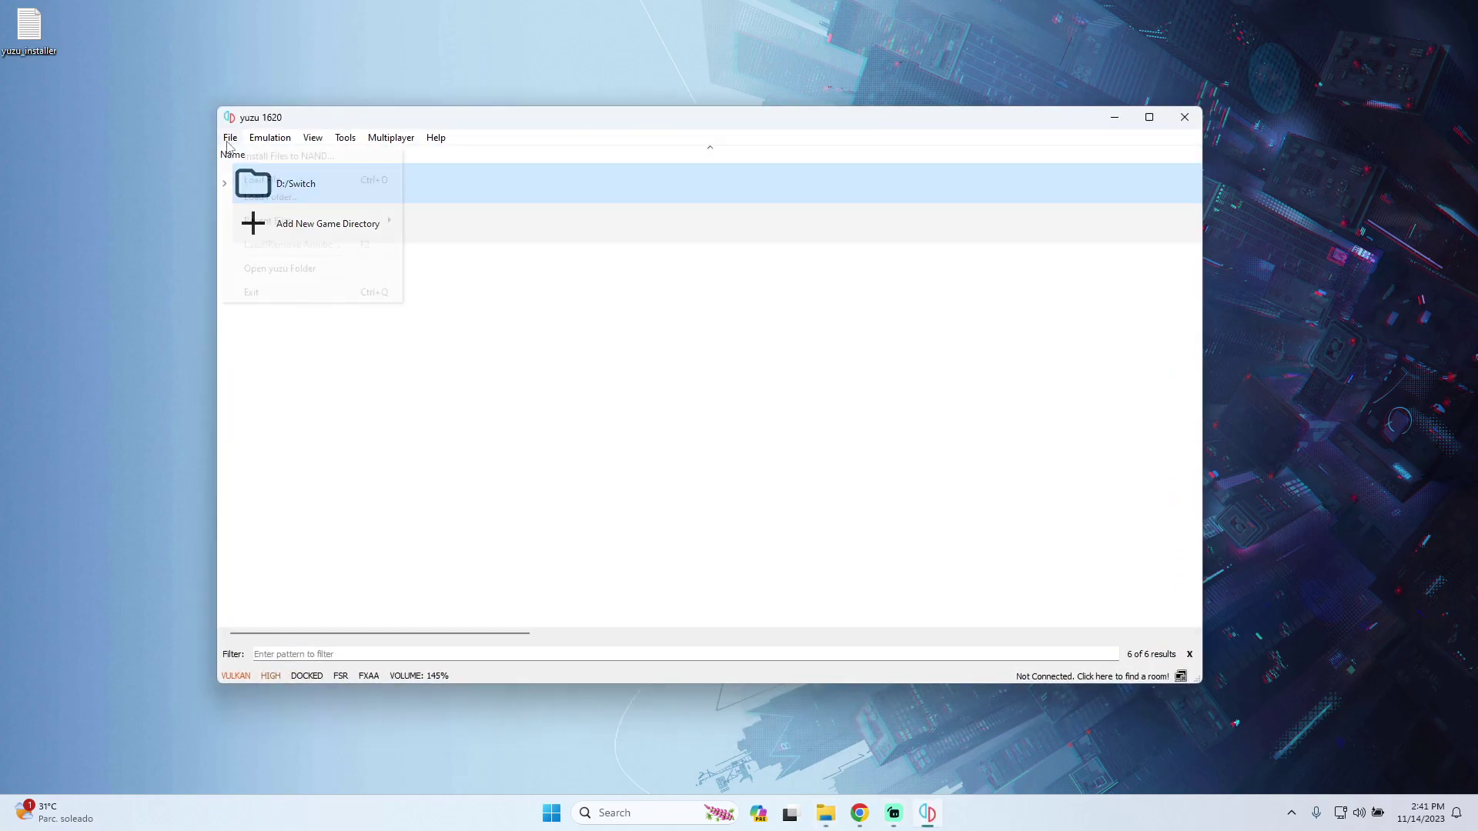
pyautogui.click(278, 270)
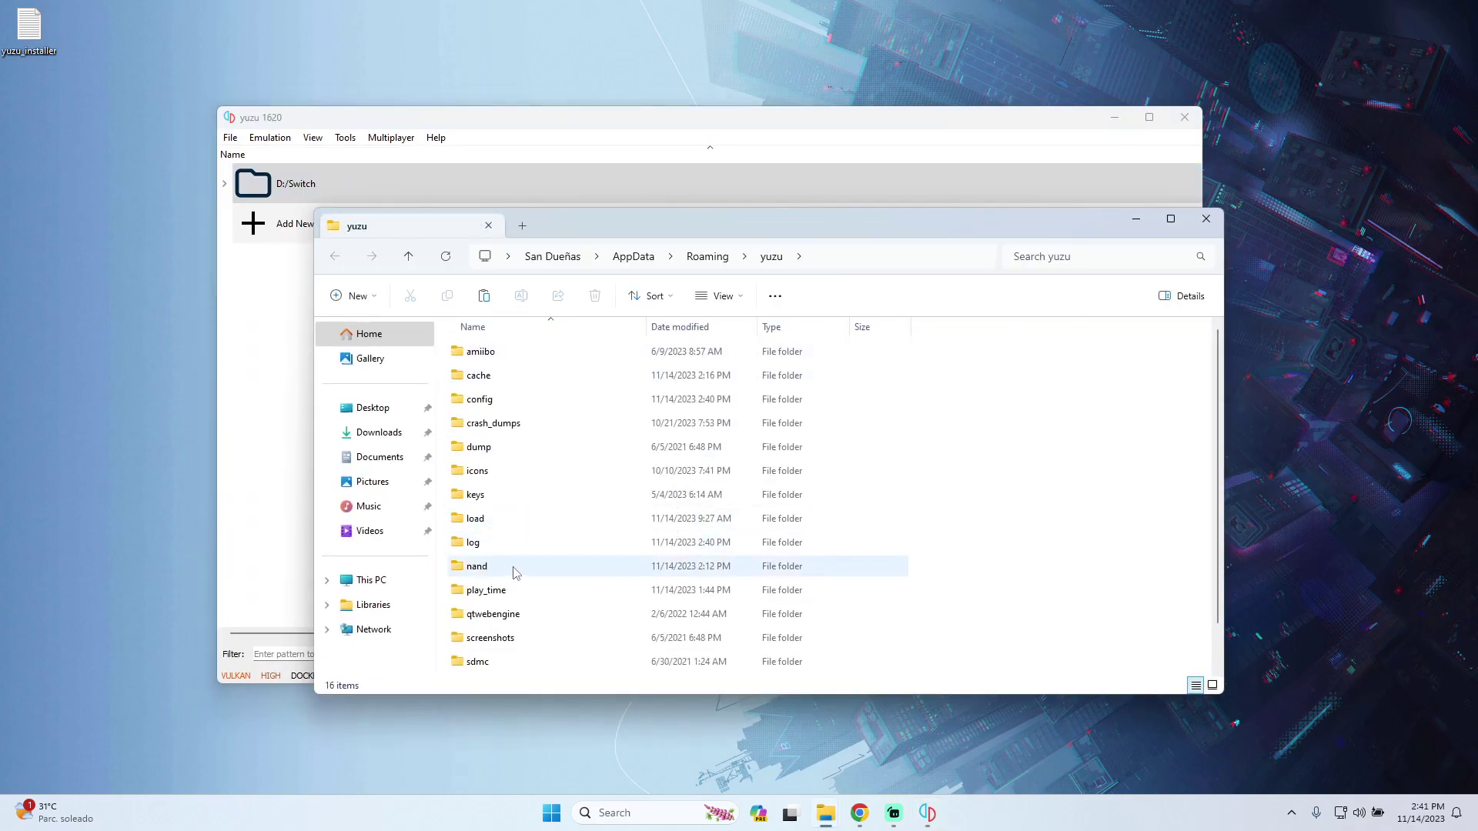
pyautogui.doubleClick(490, 567)
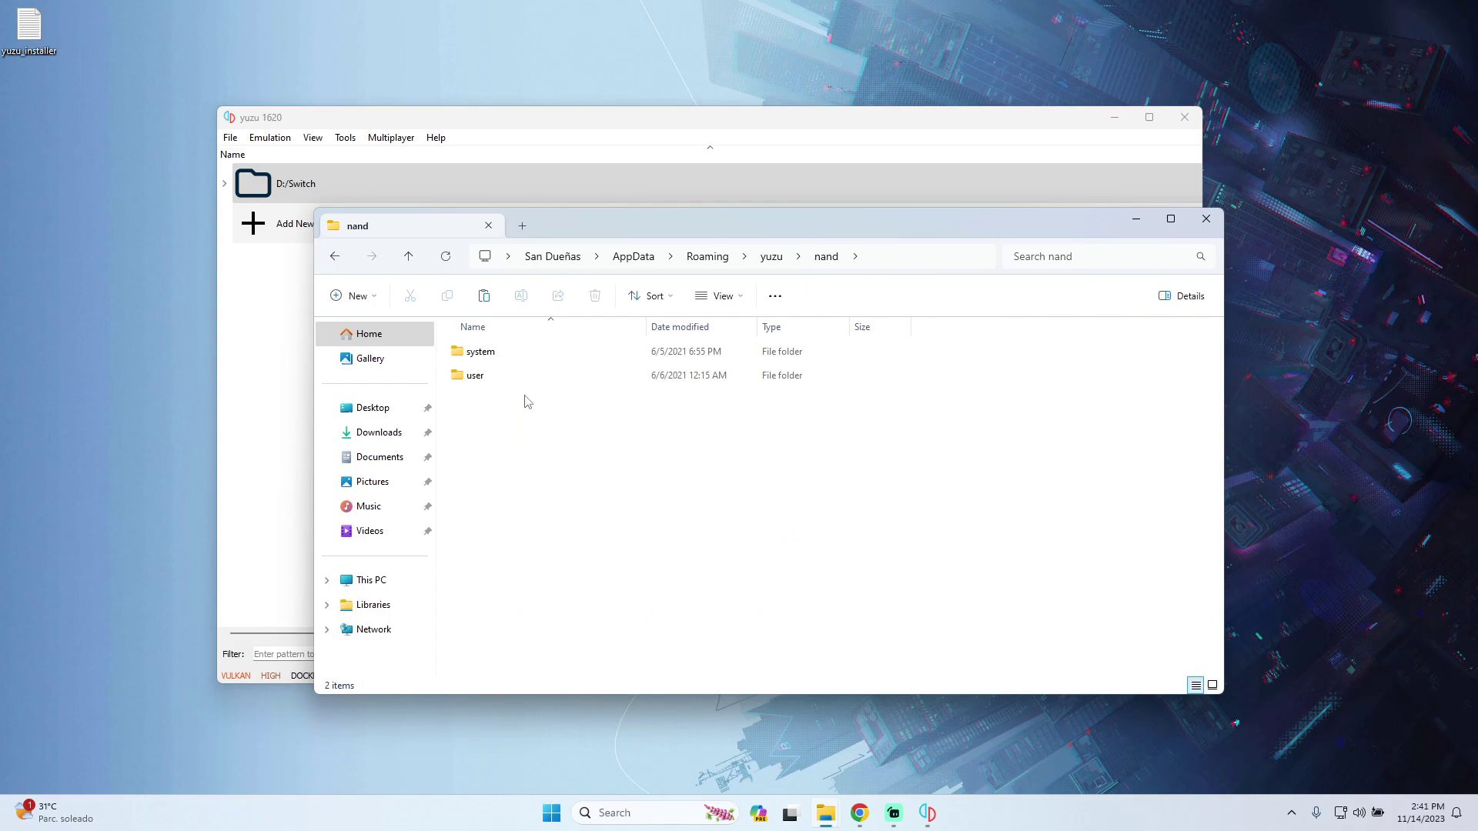
pyautogui.doubleClick(486, 356)
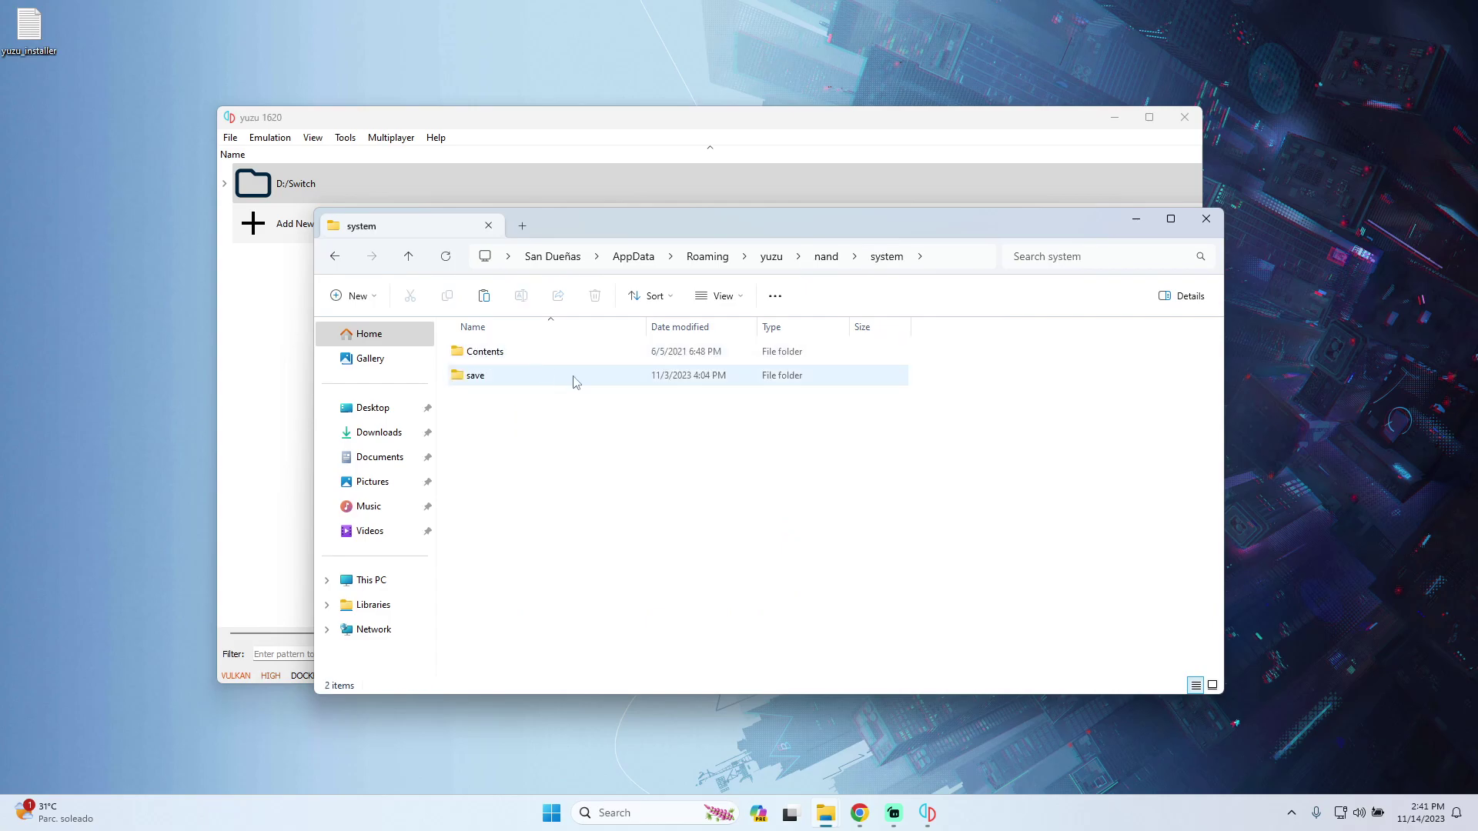
pyautogui.doubleClick(473, 352)
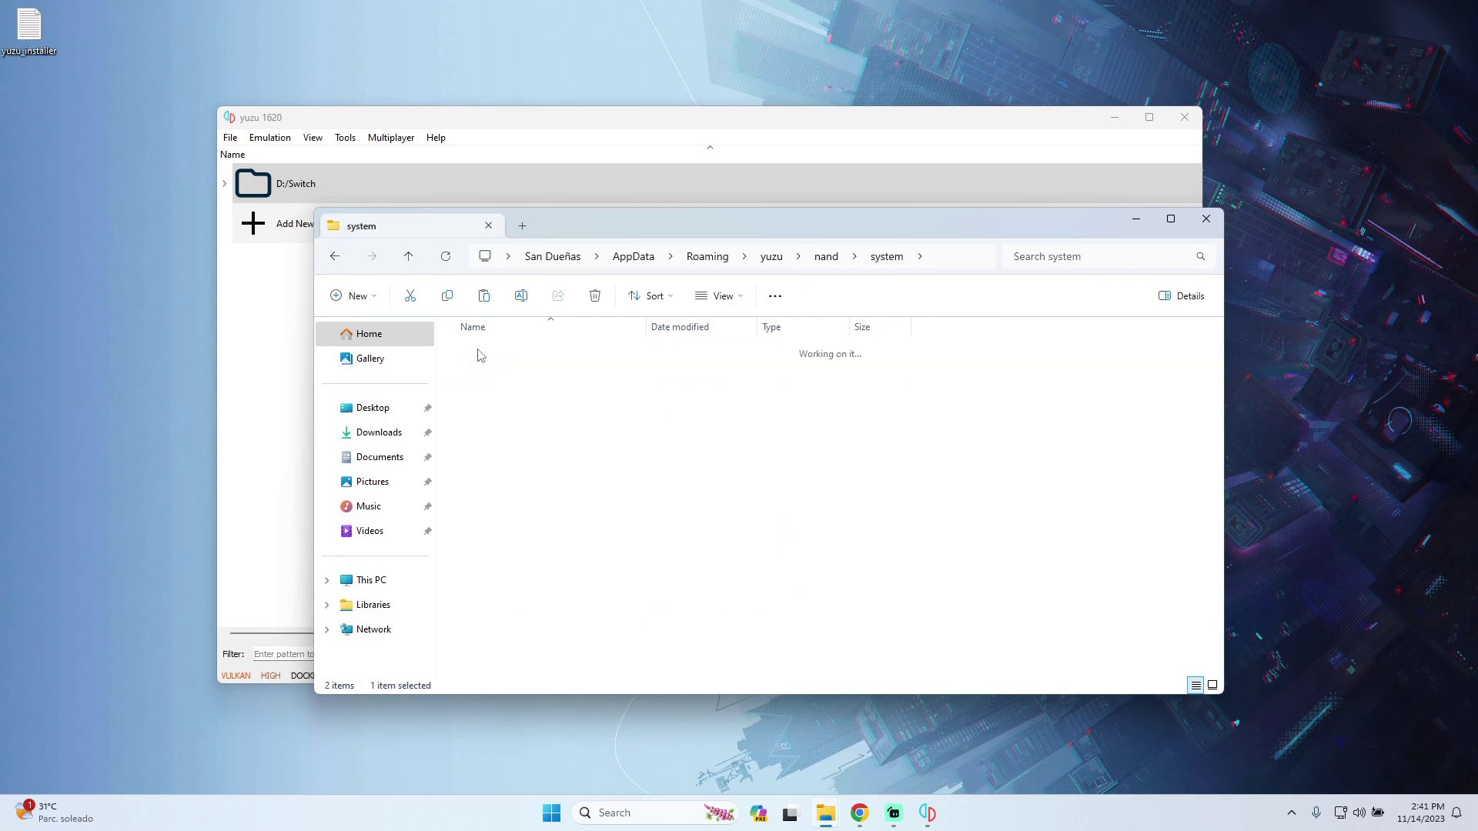
pyautogui.click(485, 382)
pyautogui.doubleClick(490, 382)
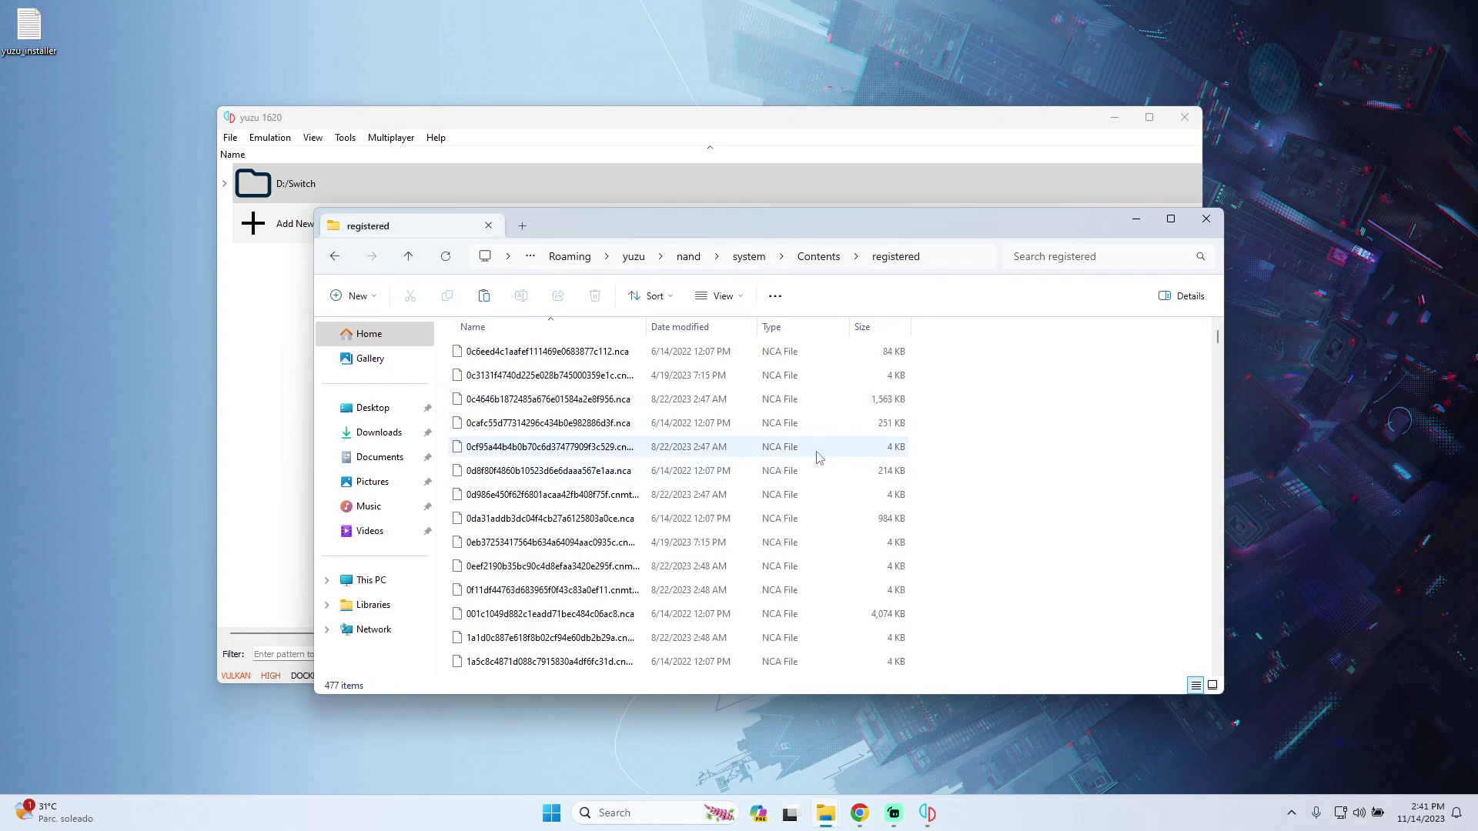
# Paste the copied firmware files into the registered folder, replacing the existing files, then close the folder window and minimize yuzu.
pyautogui.rightClick(999, 399)
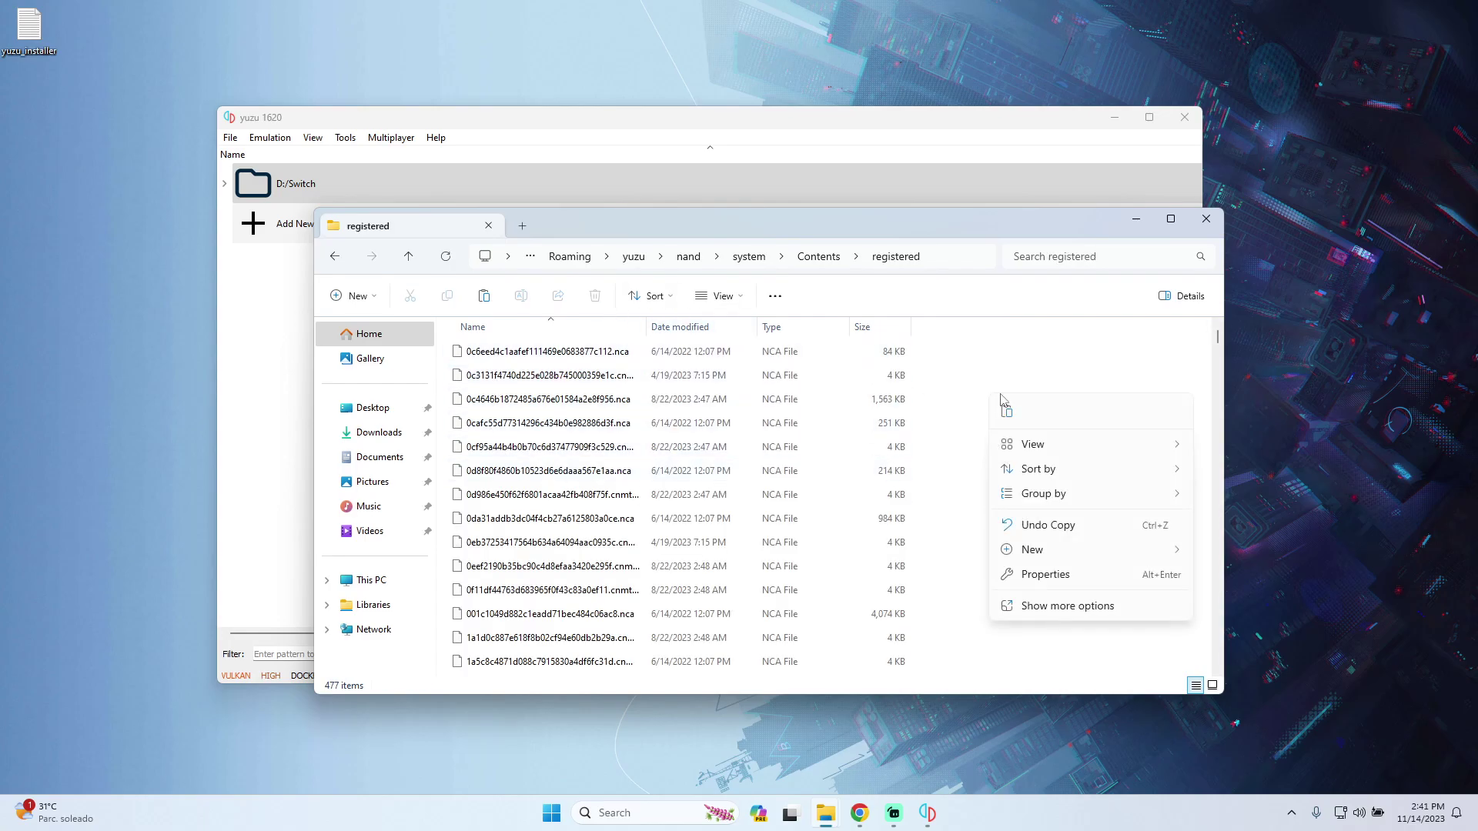
pyautogui.click(1010, 413)
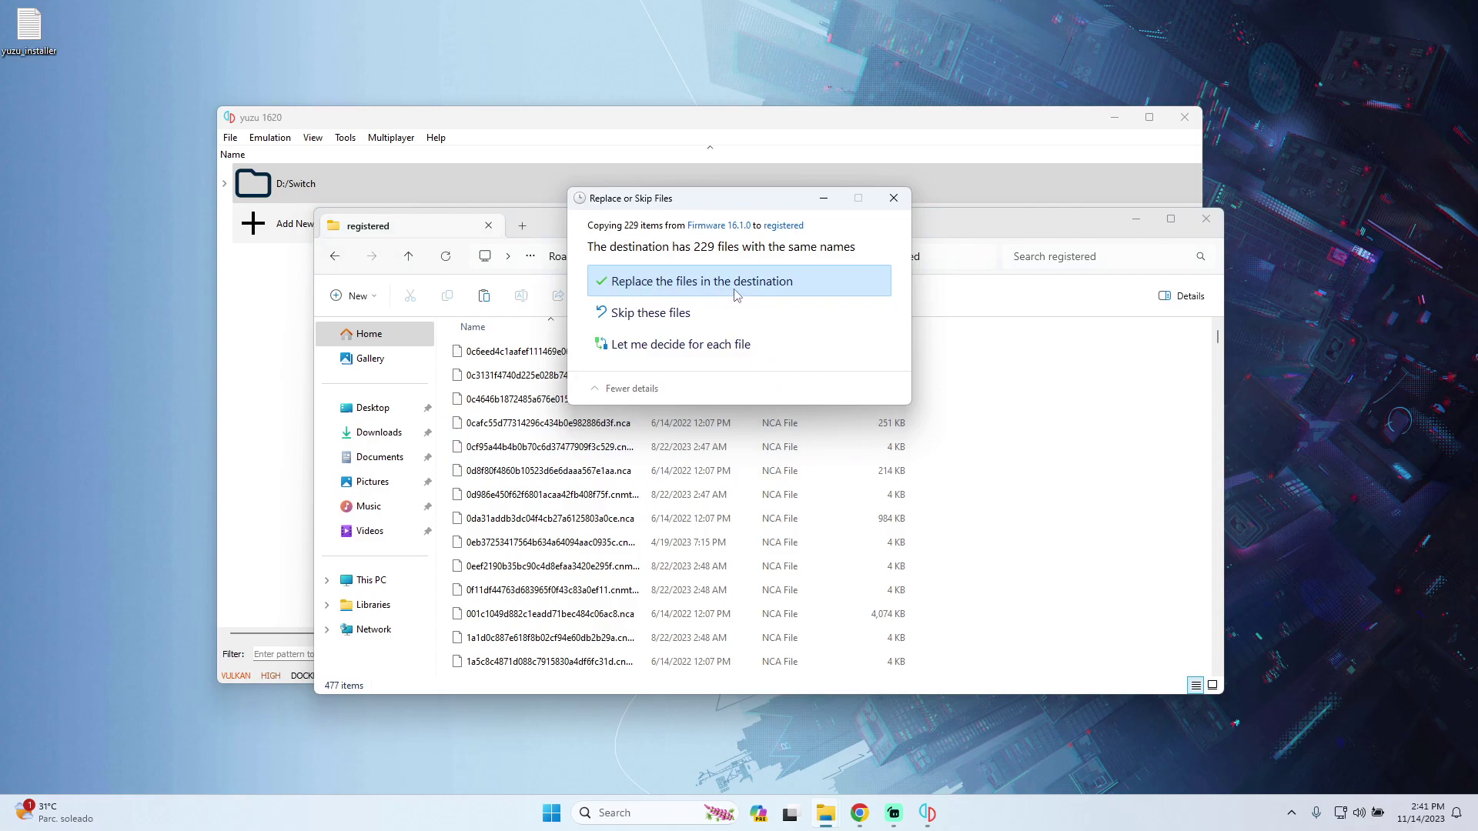
pyautogui.click(707, 297)
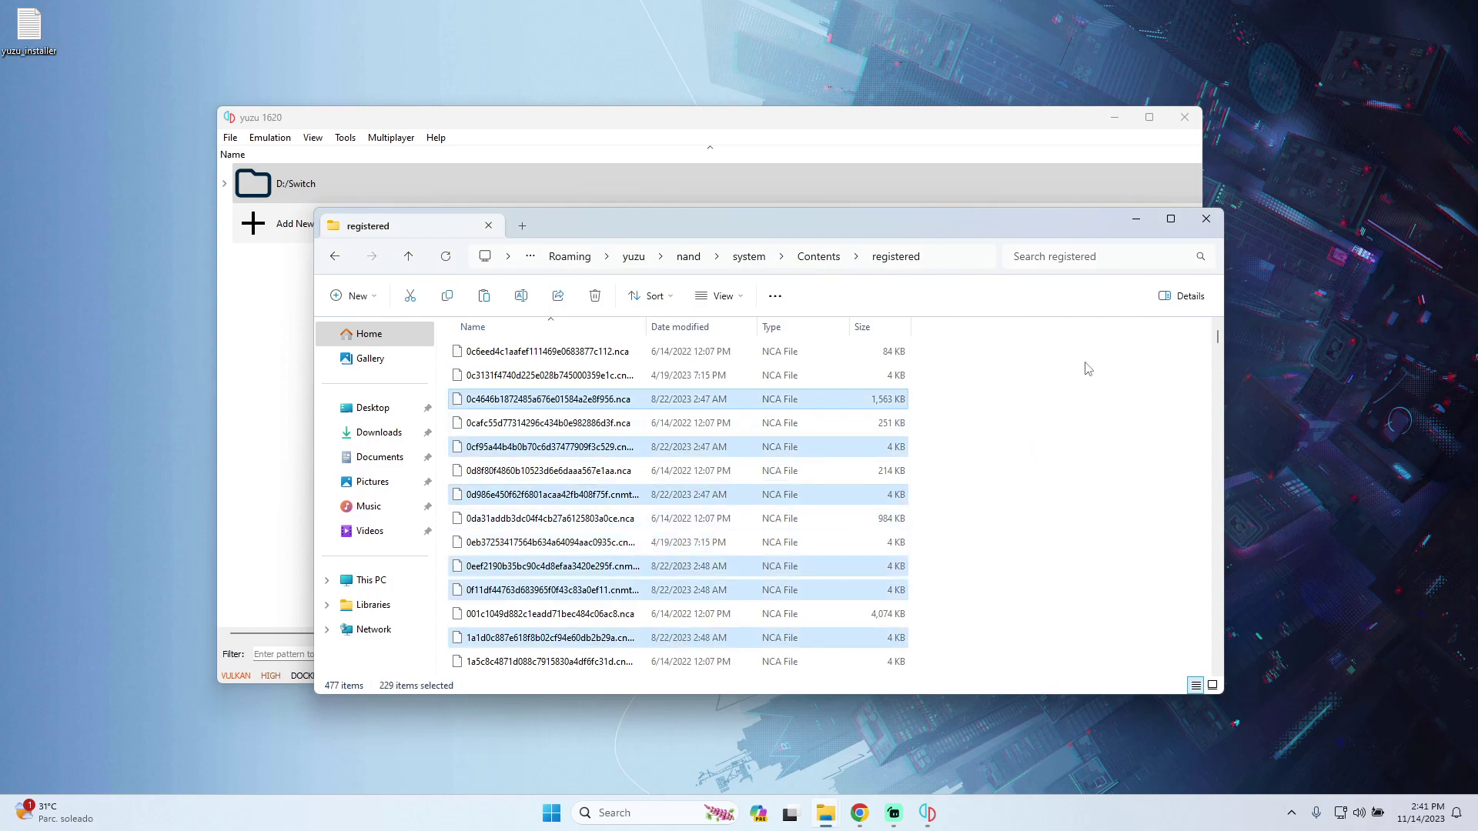
pyautogui.click(1206, 219)
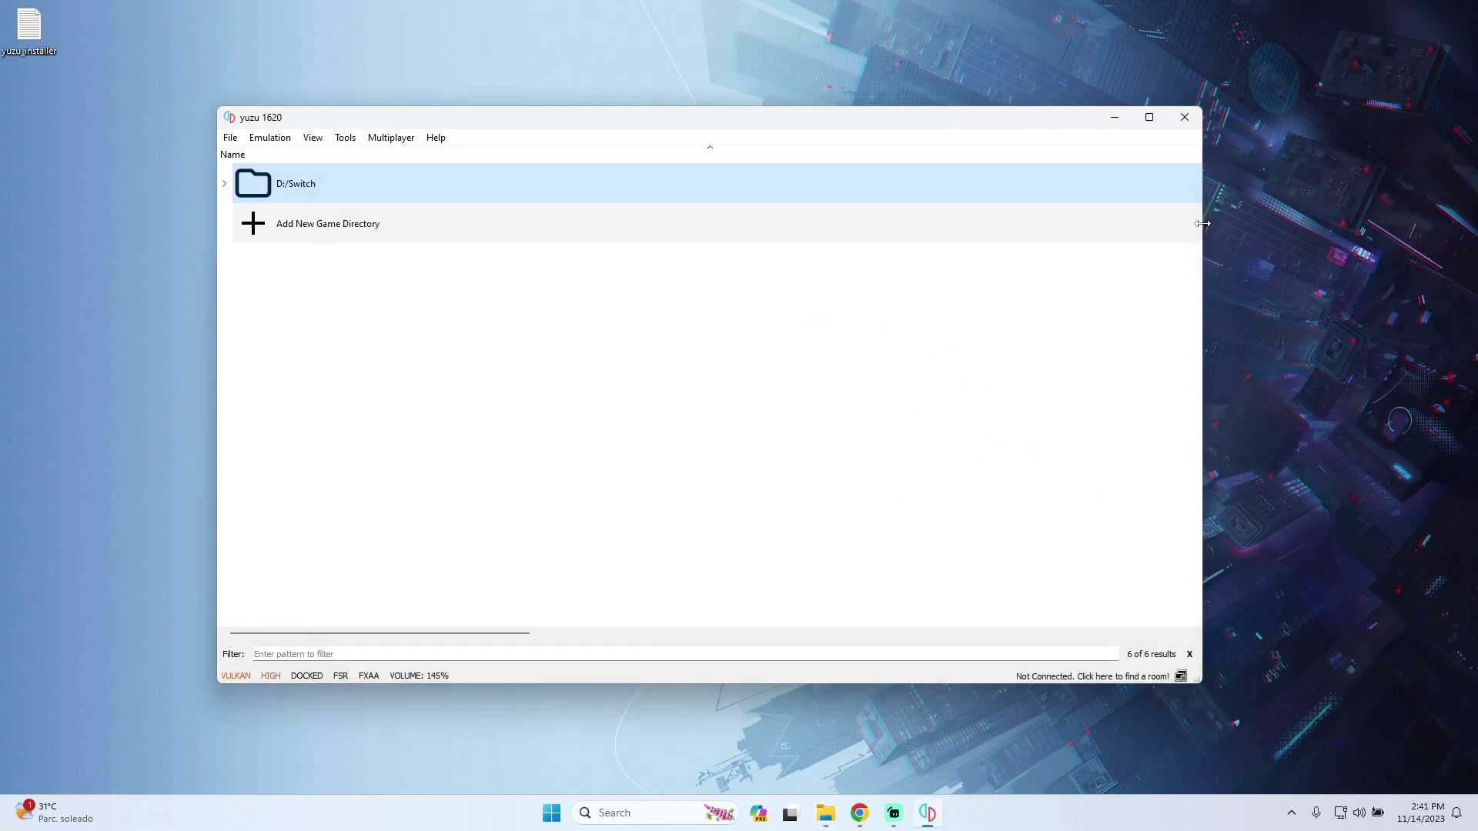
pyautogui.click(1114, 118)
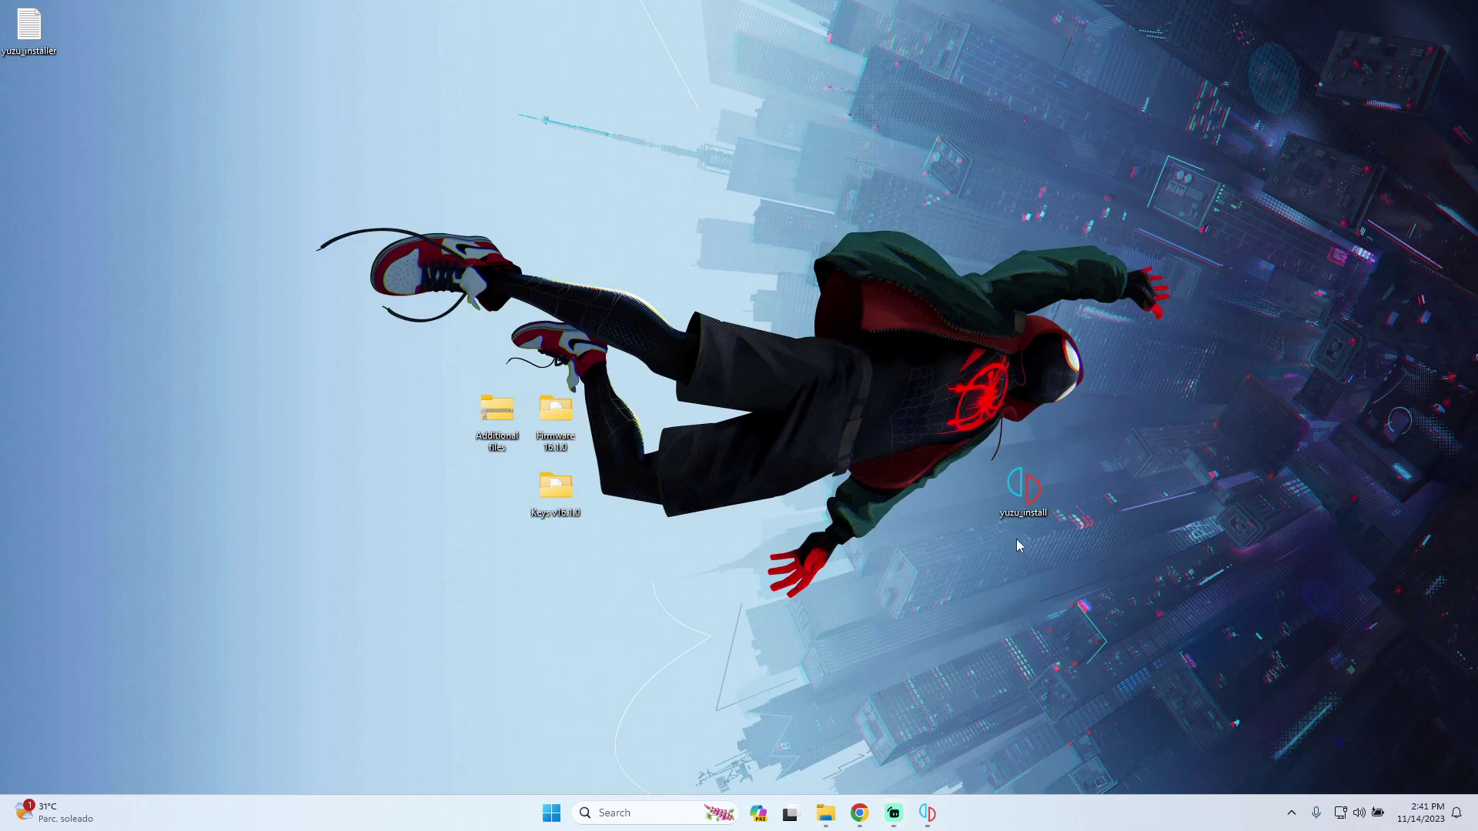
# Restore yuzu and add the Switch folder on the SSD Other (D:) drive as a game directory.
pyautogui.click(935, 814)
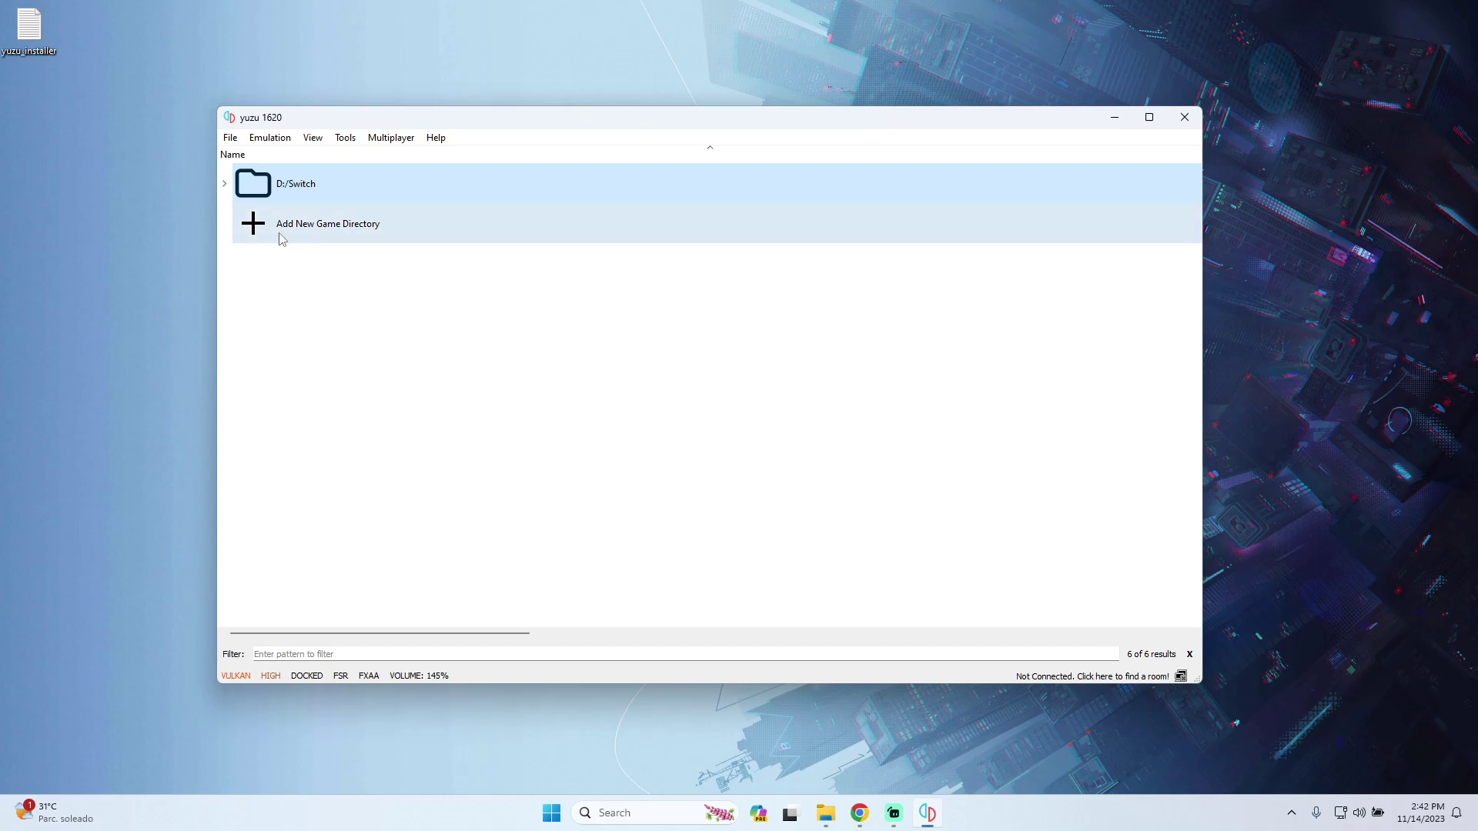
pyautogui.doubleClick(320, 234)
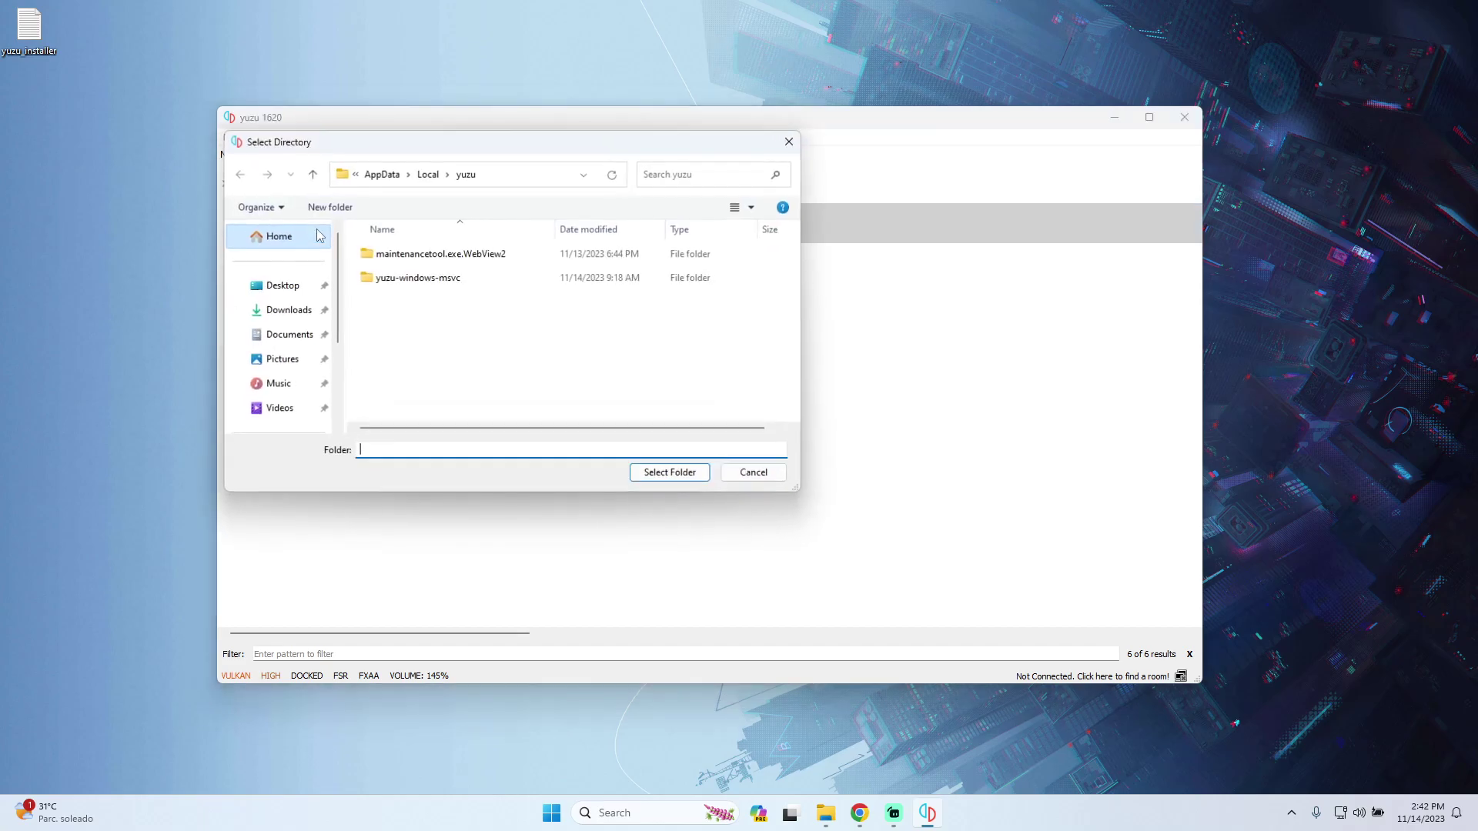
pyautogui.scroll(-3, 336, 342)
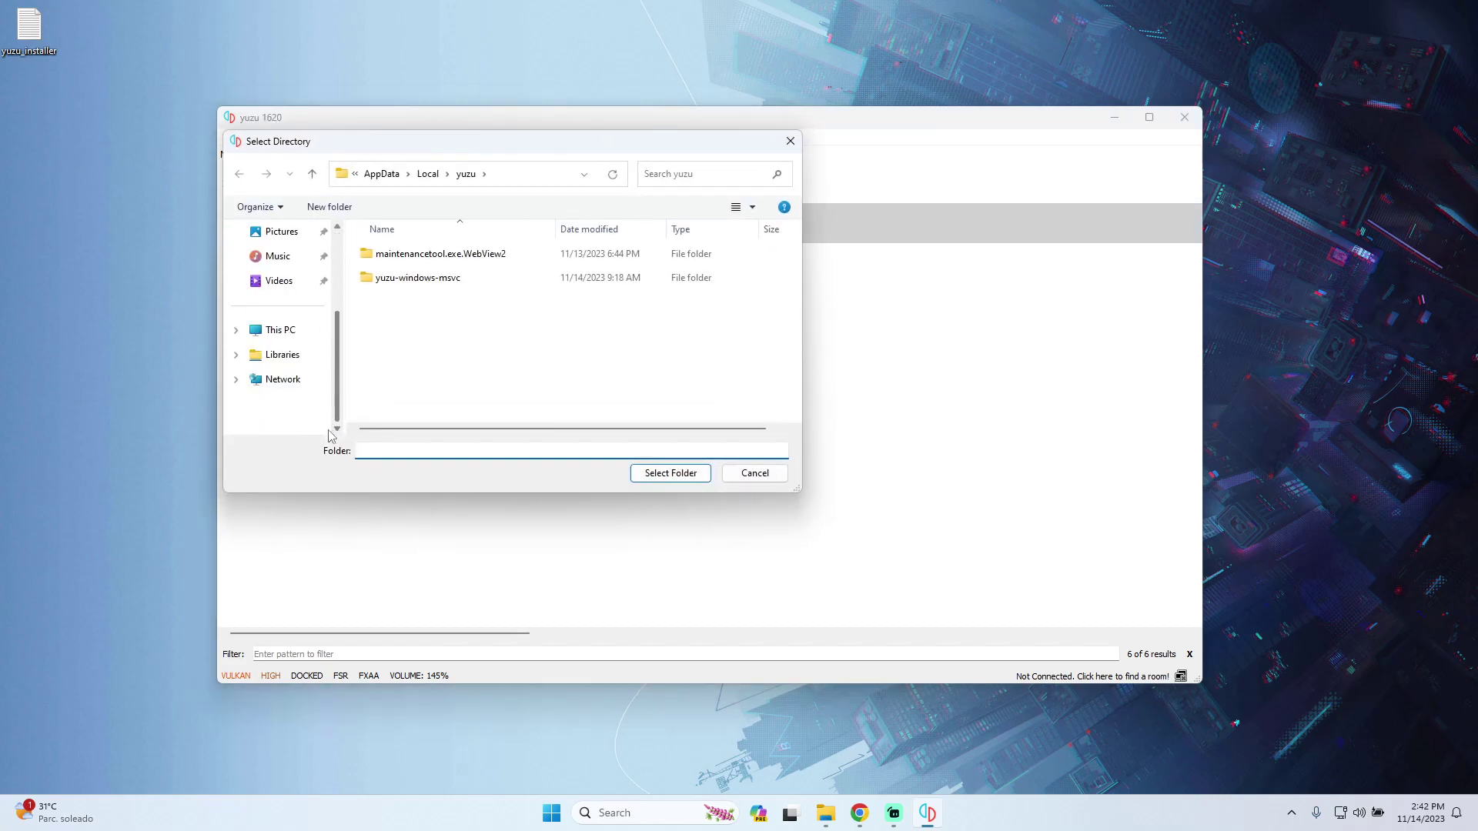
pyautogui.click(277, 335)
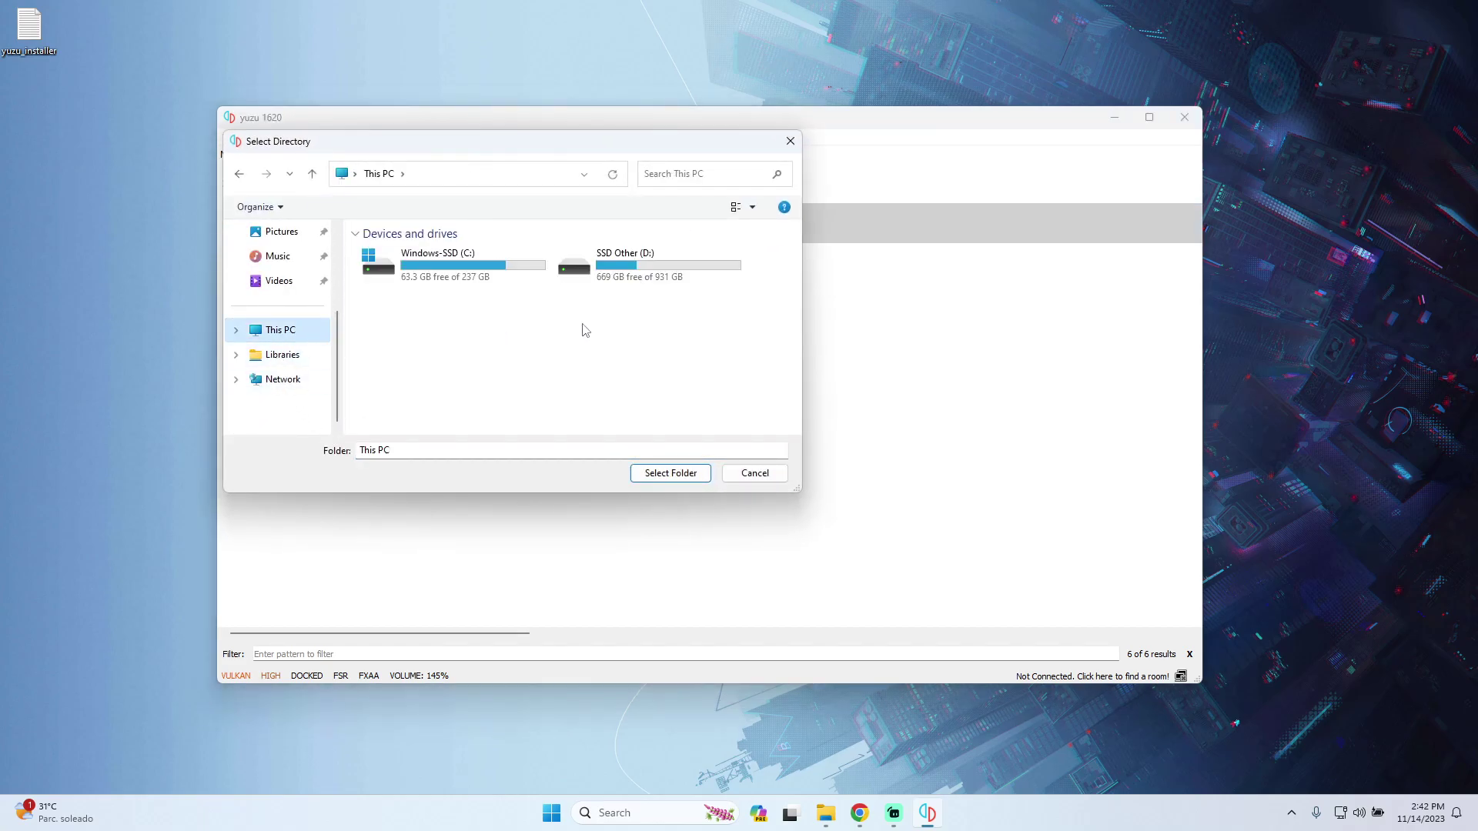
pyautogui.doubleClick(633, 279)
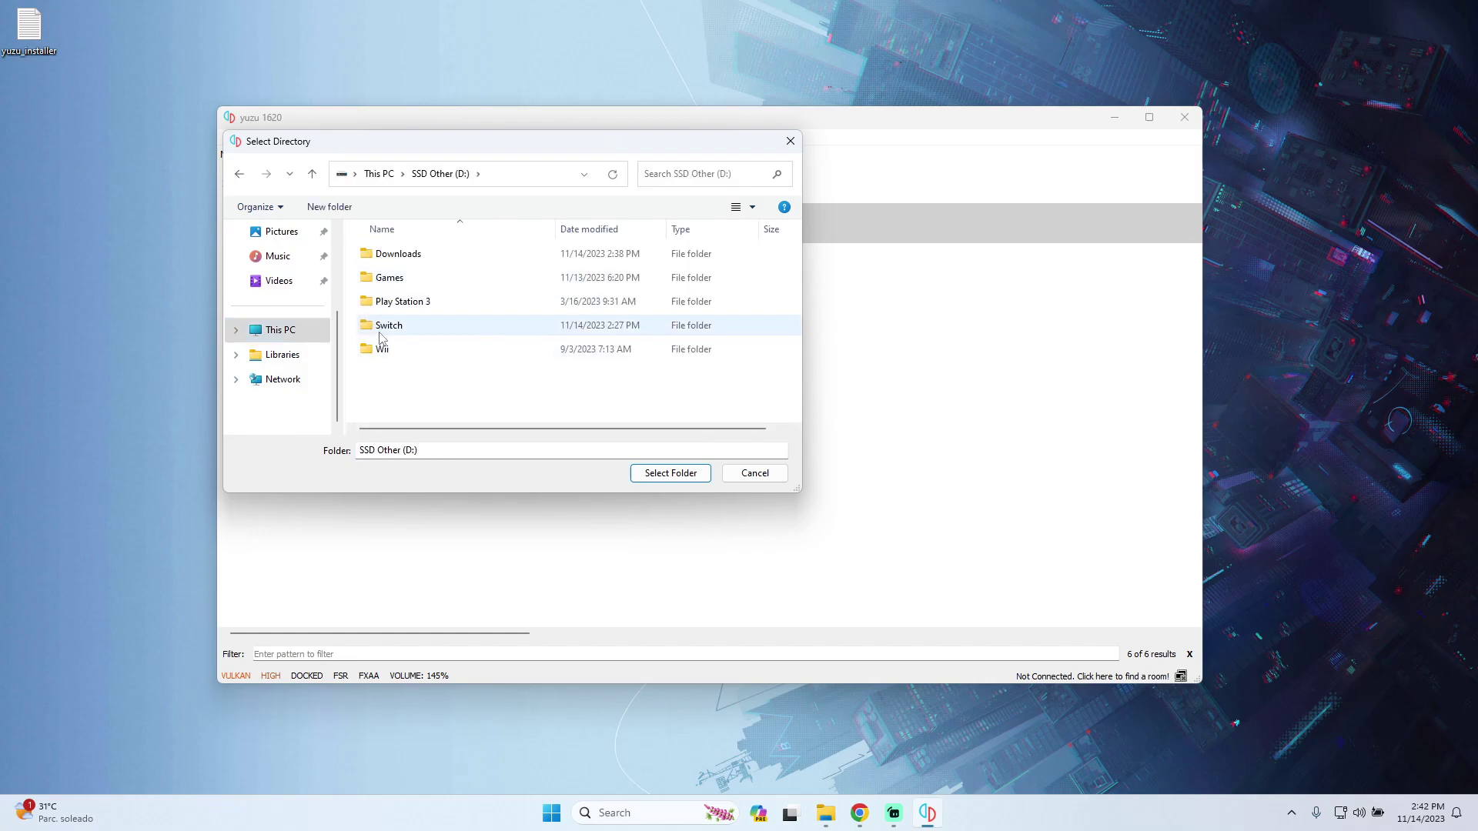
pyautogui.click(394, 331)
pyautogui.click(670, 473)
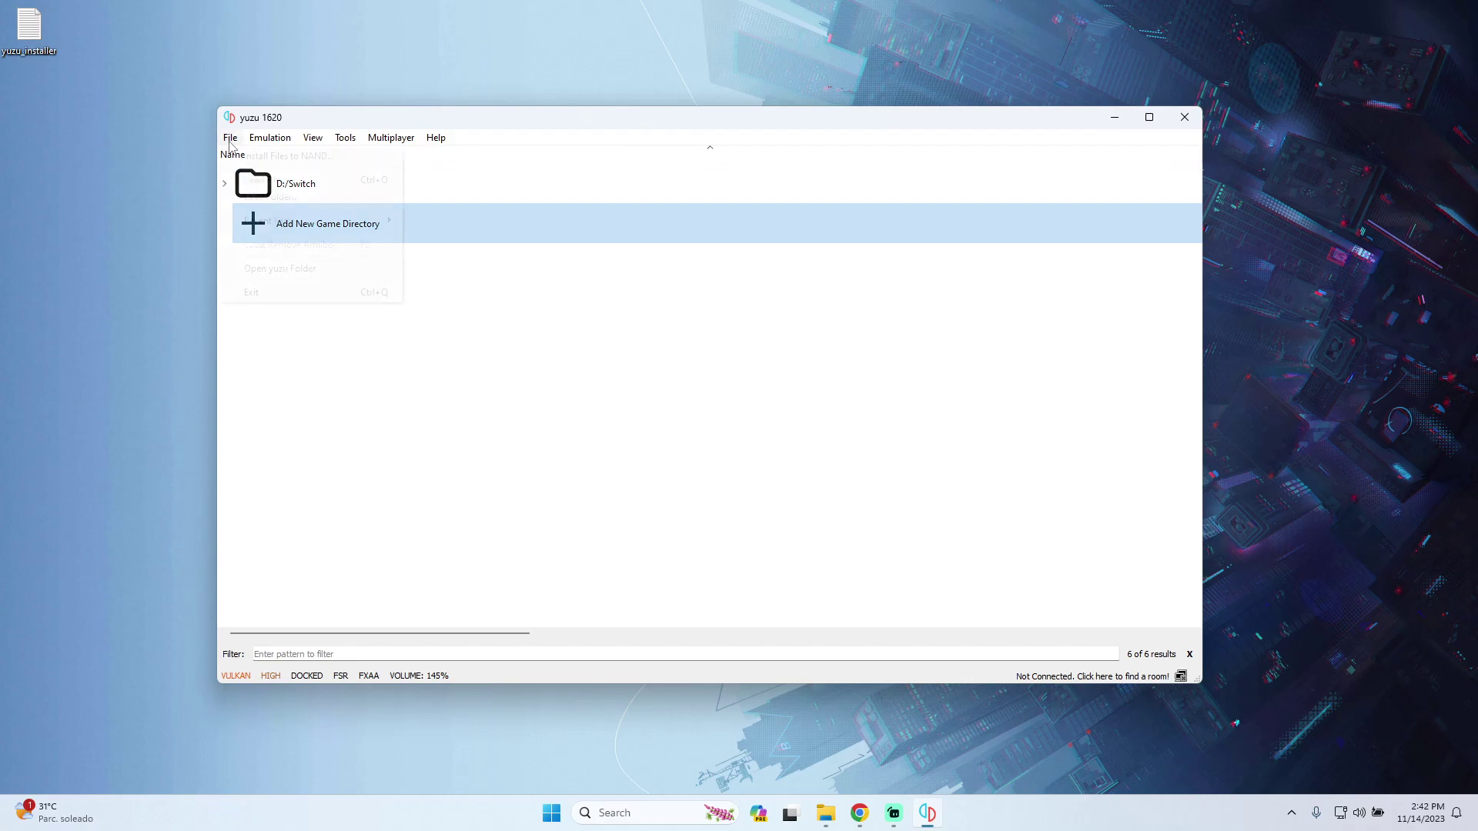
# Install Mario Kart 8 Deluxe Update.nsp to NAND from the Mario Kart 8 Deluxe folder in D:'s Downloads.
pyautogui.click(229, 142)
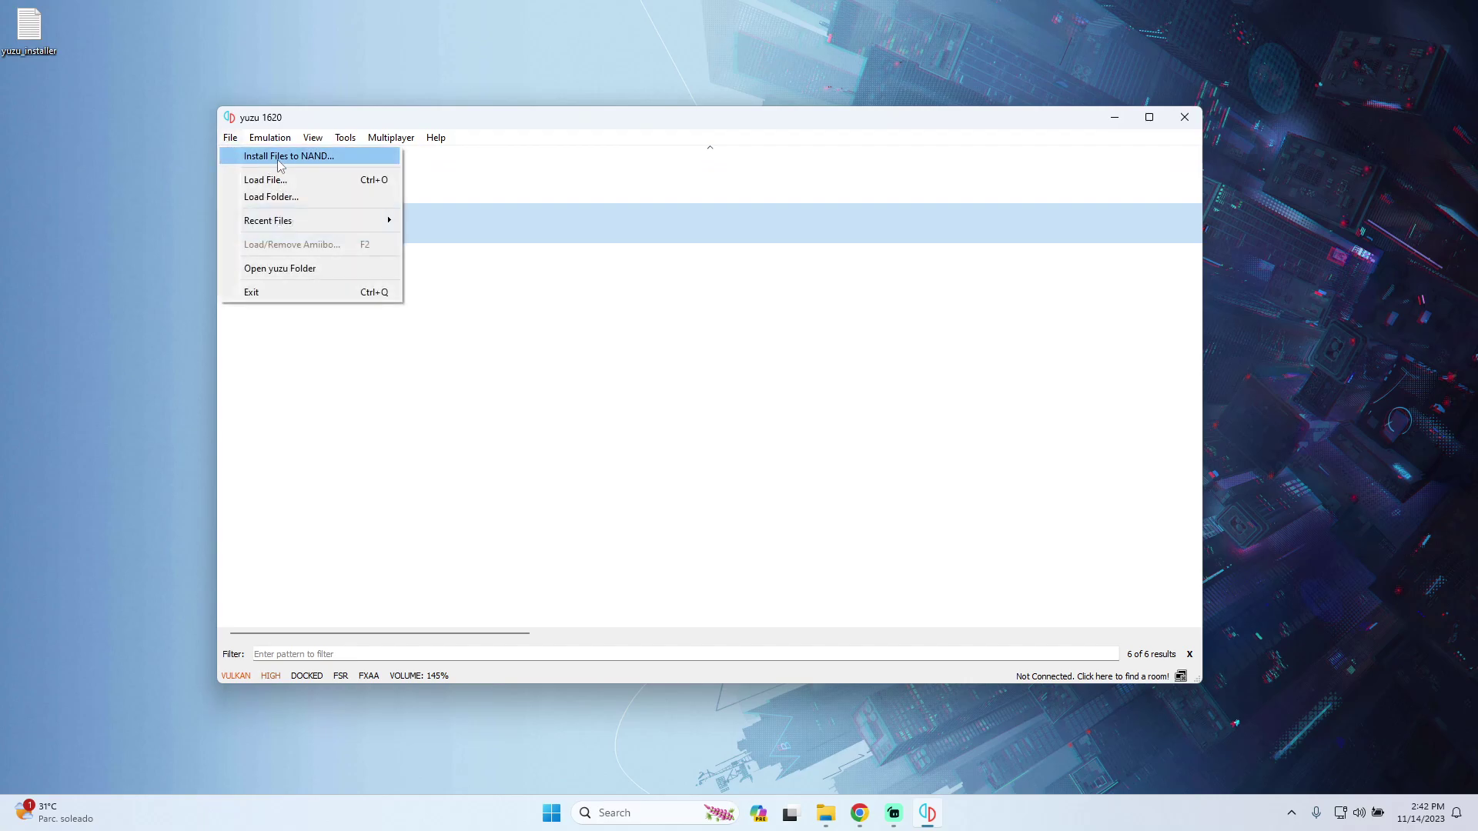
pyautogui.click(304, 163)
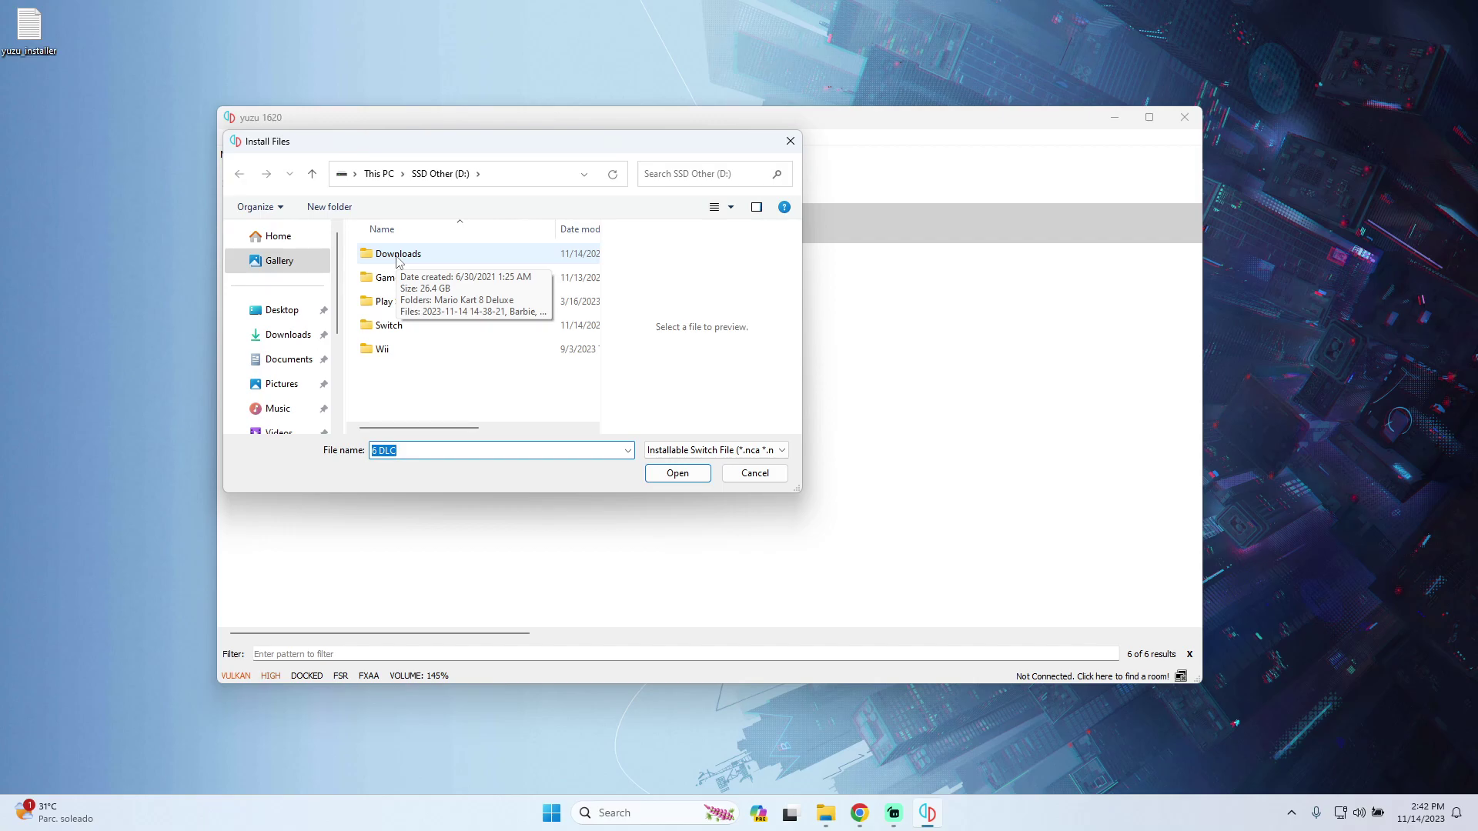
pyautogui.doubleClick(398, 257)
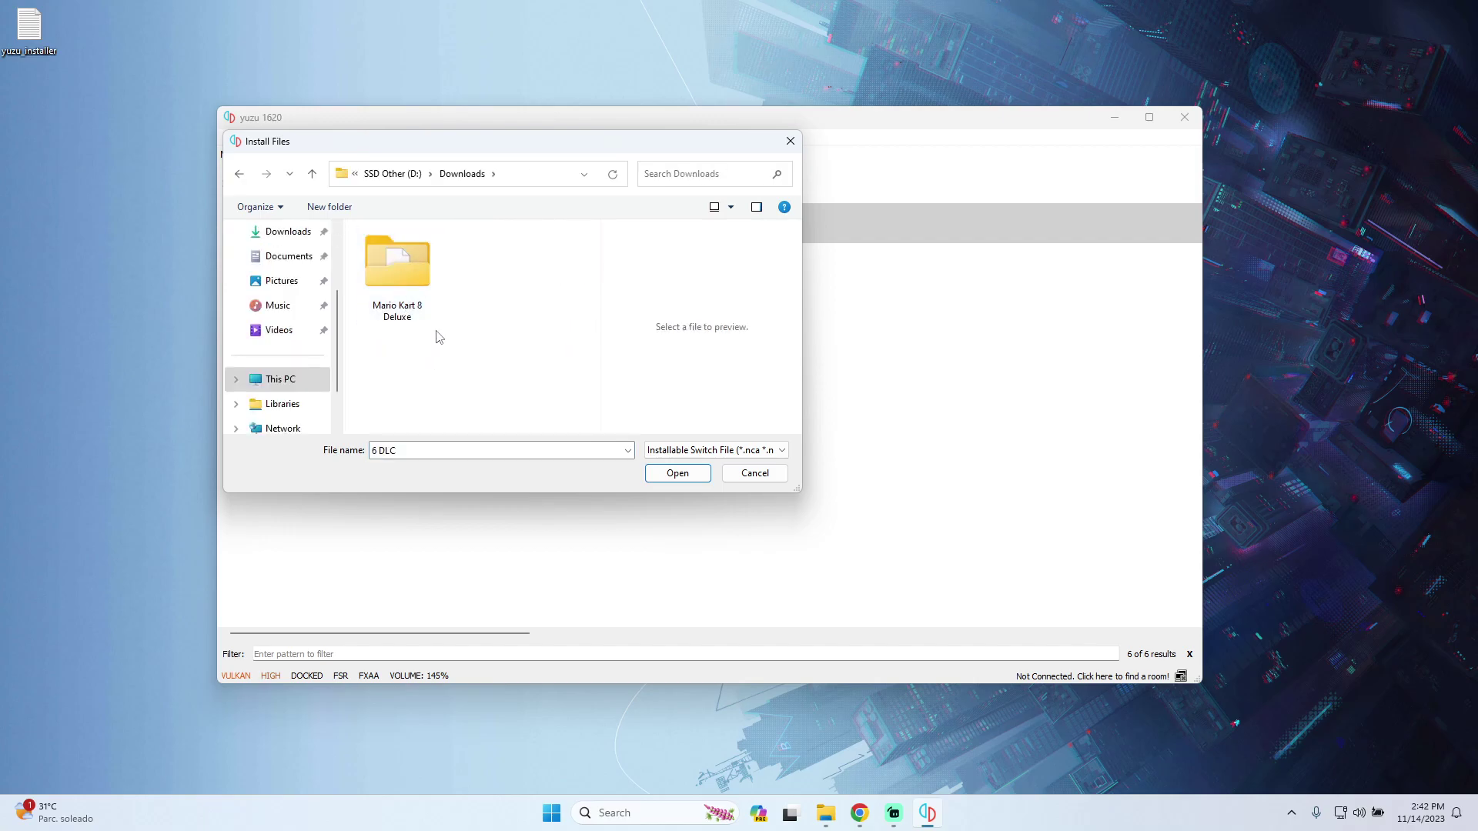
pyautogui.click(408, 280)
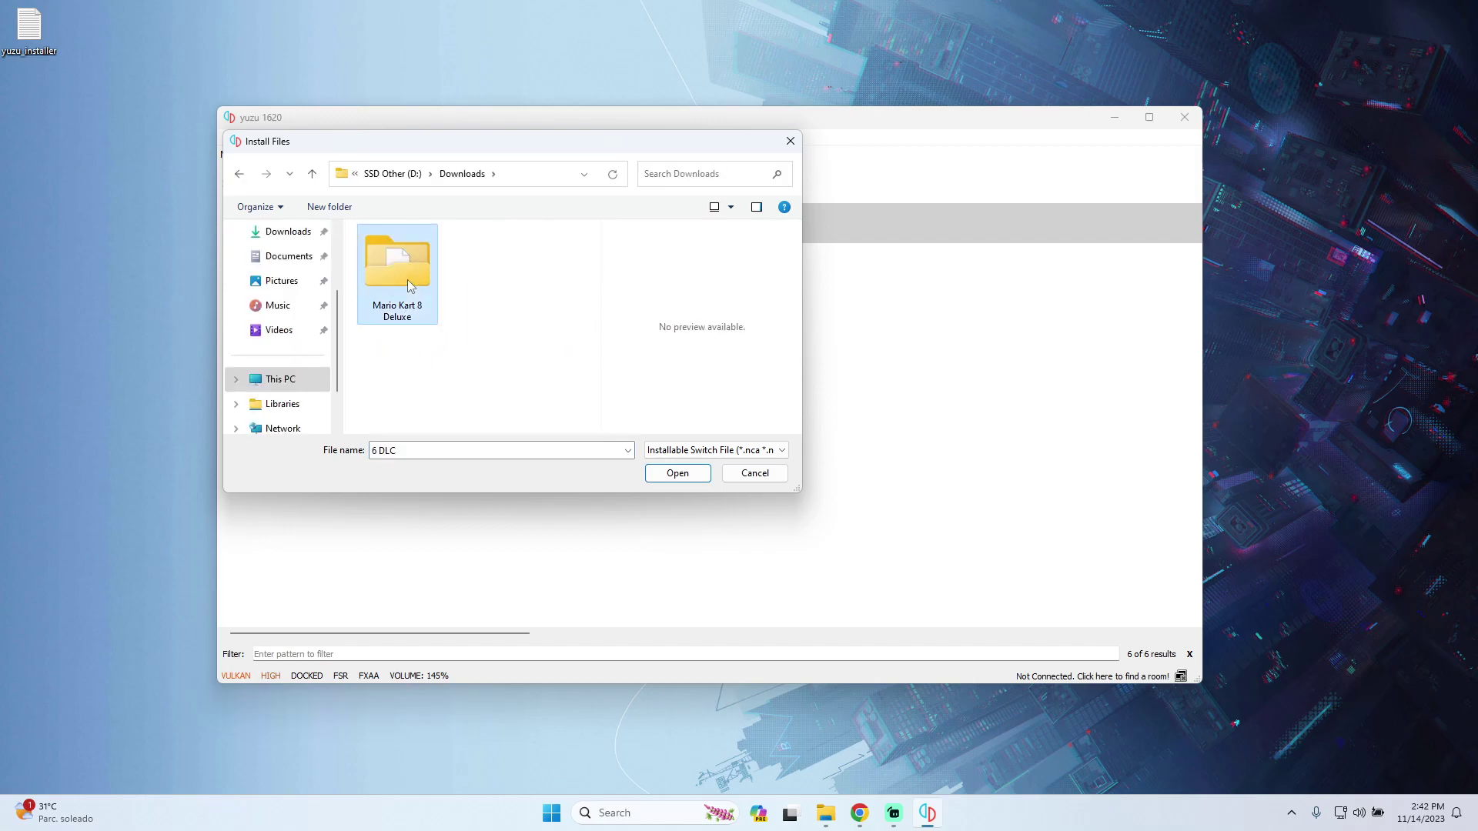
pyautogui.doubleClick(402, 289)
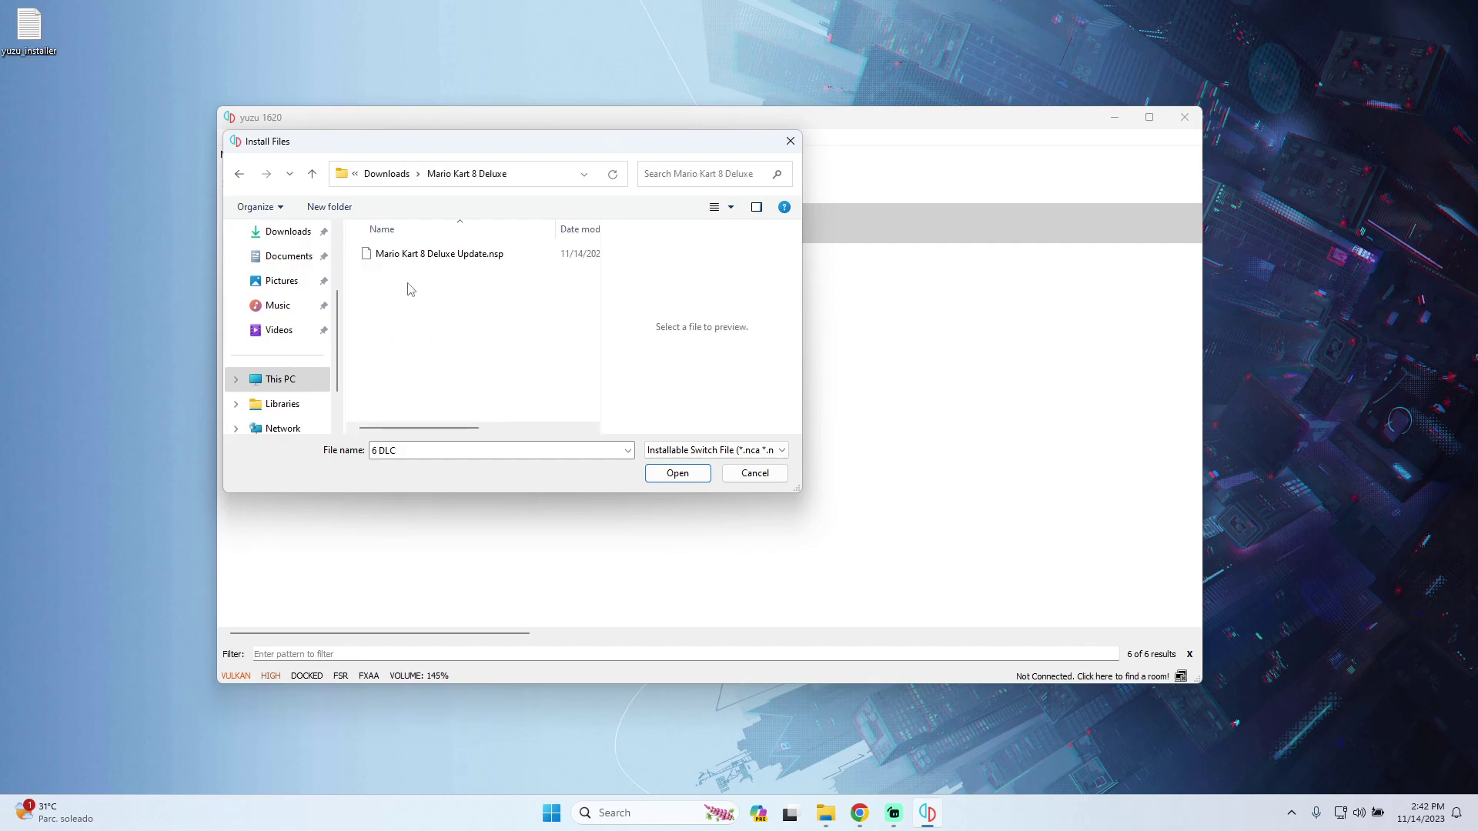
pyautogui.click(436, 258)
pyautogui.click(678, 473)
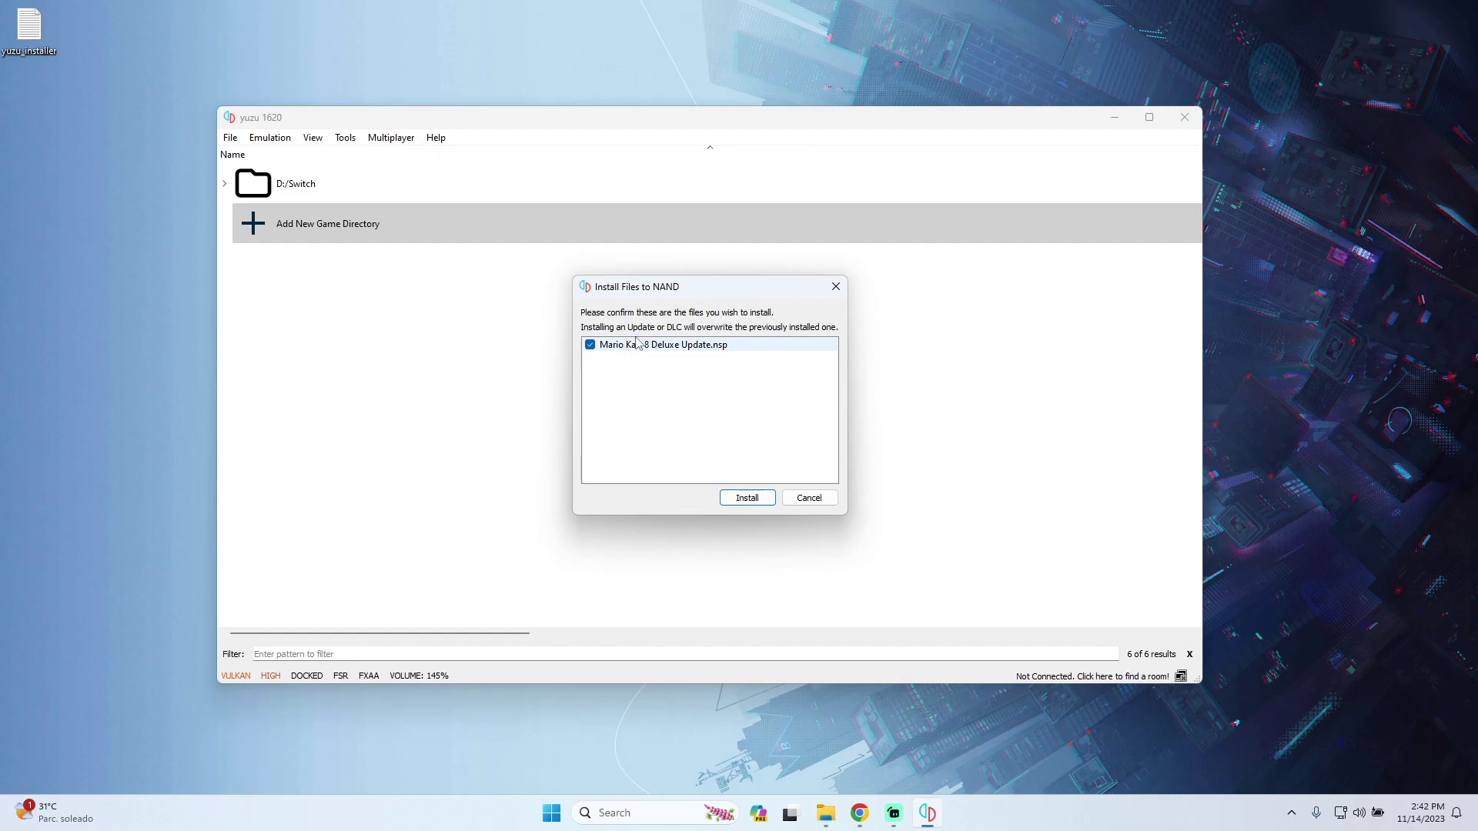
pyautogui.click(741, 500)
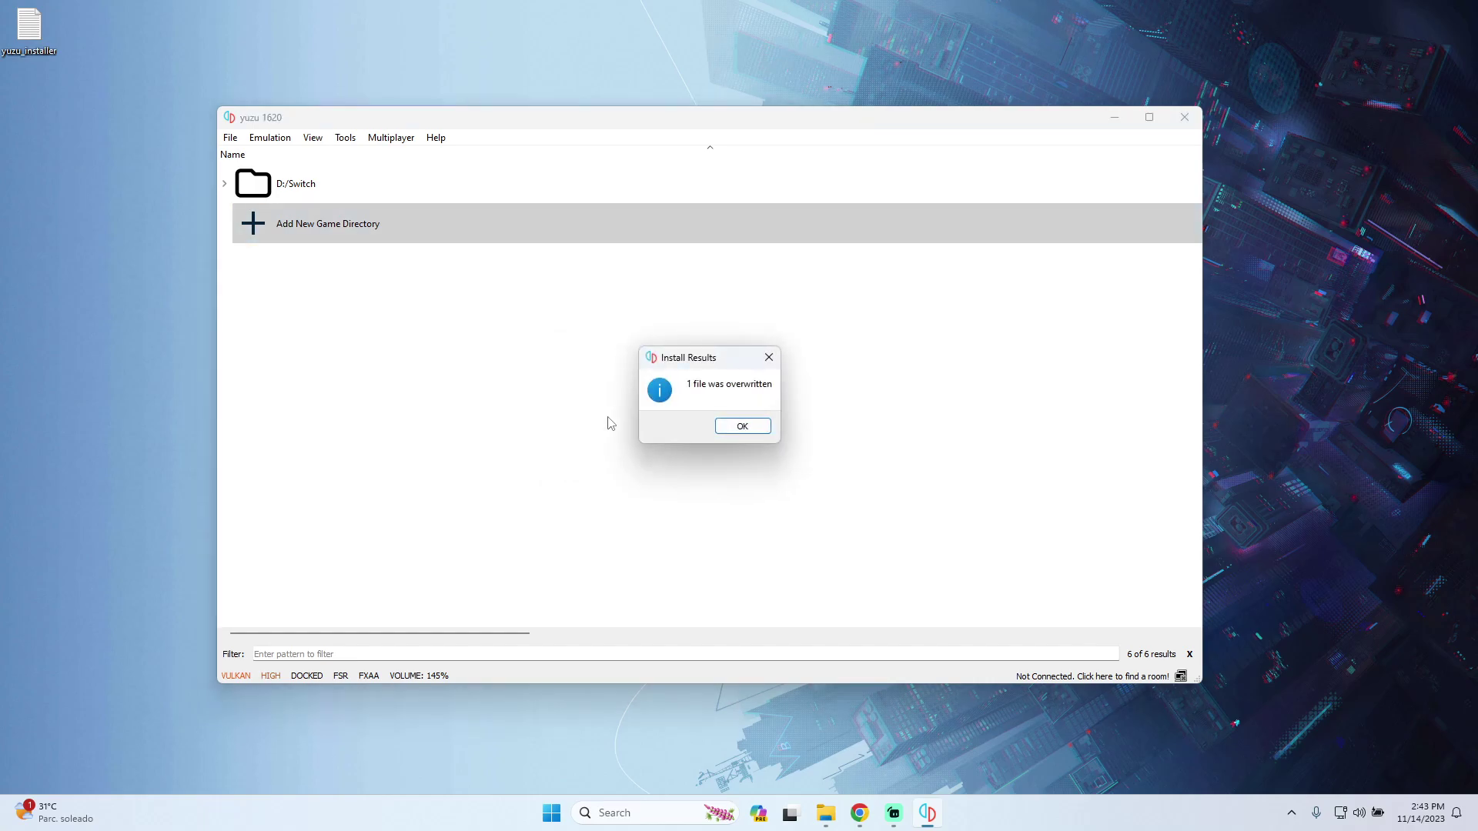
pyautogui.click(727, 428)
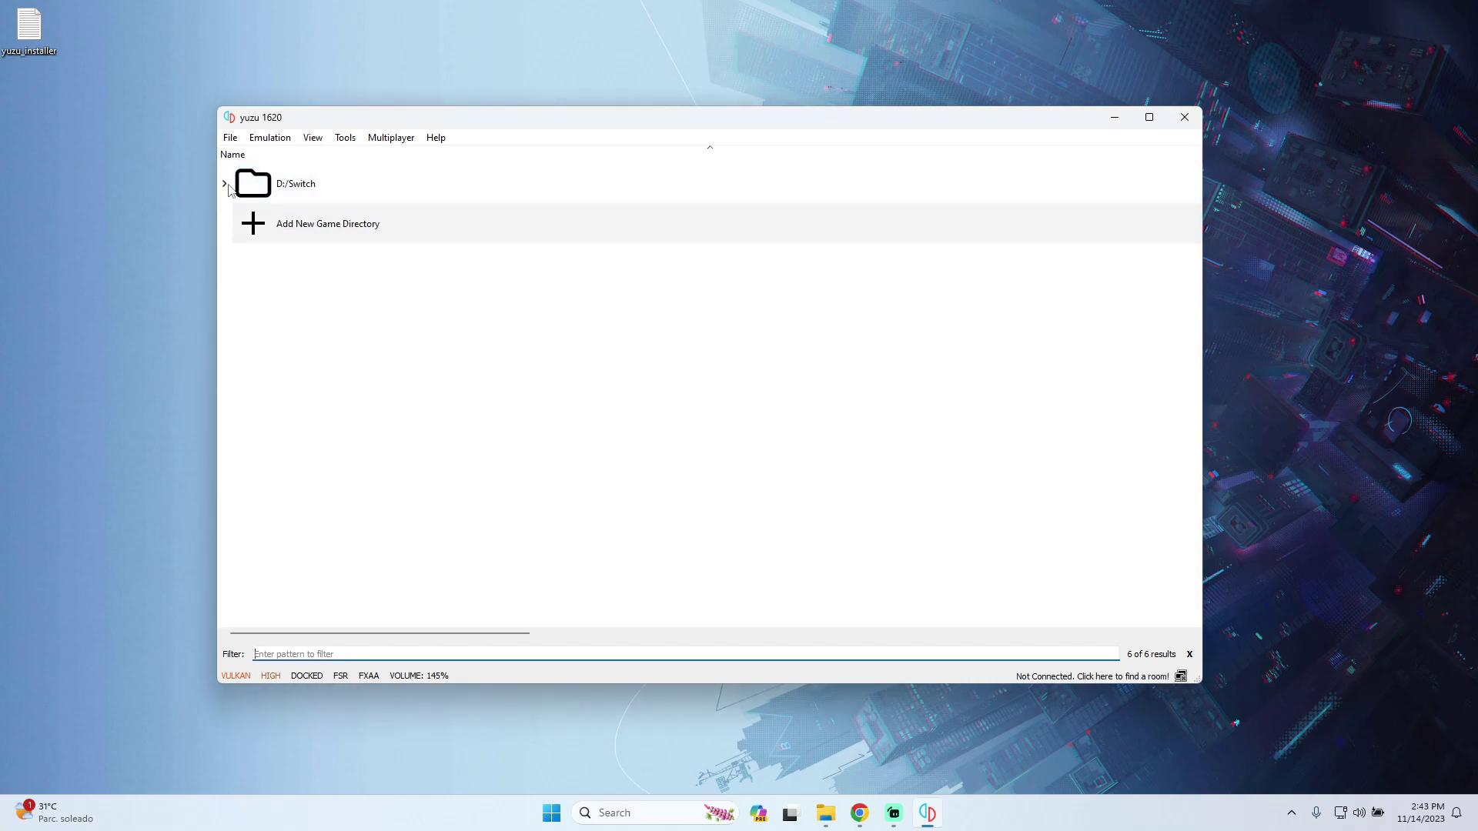
# Check the add-ons and update version in Mario Kart 8 Deluxe's properties, then collapse the D:/Switch directory.
pyautogui.click(224, 183)
pyautogui.rightClick(323, 295)
pyautogui.click(389, 544)
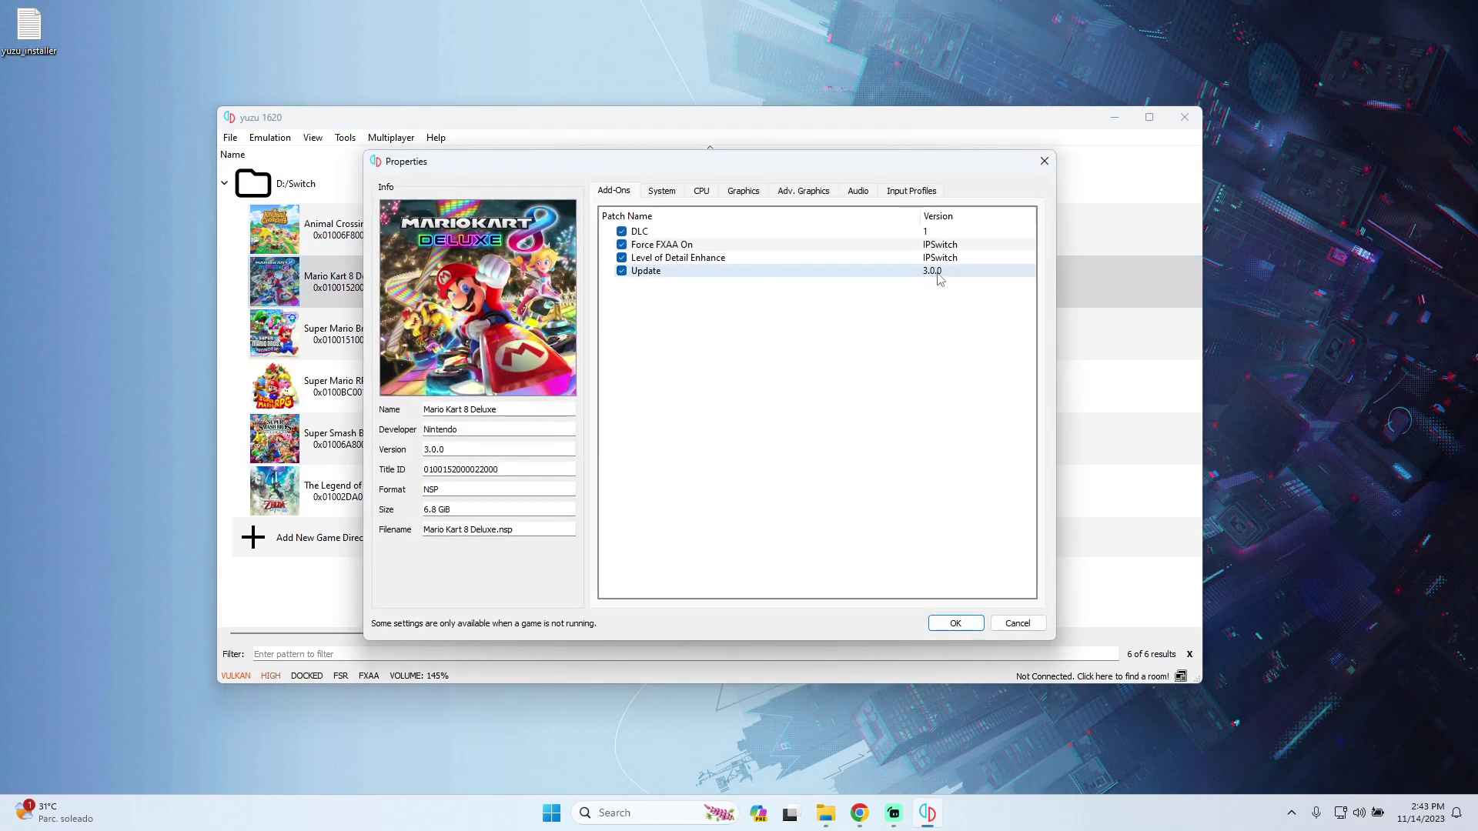
pyautogui.click(1012, 623)
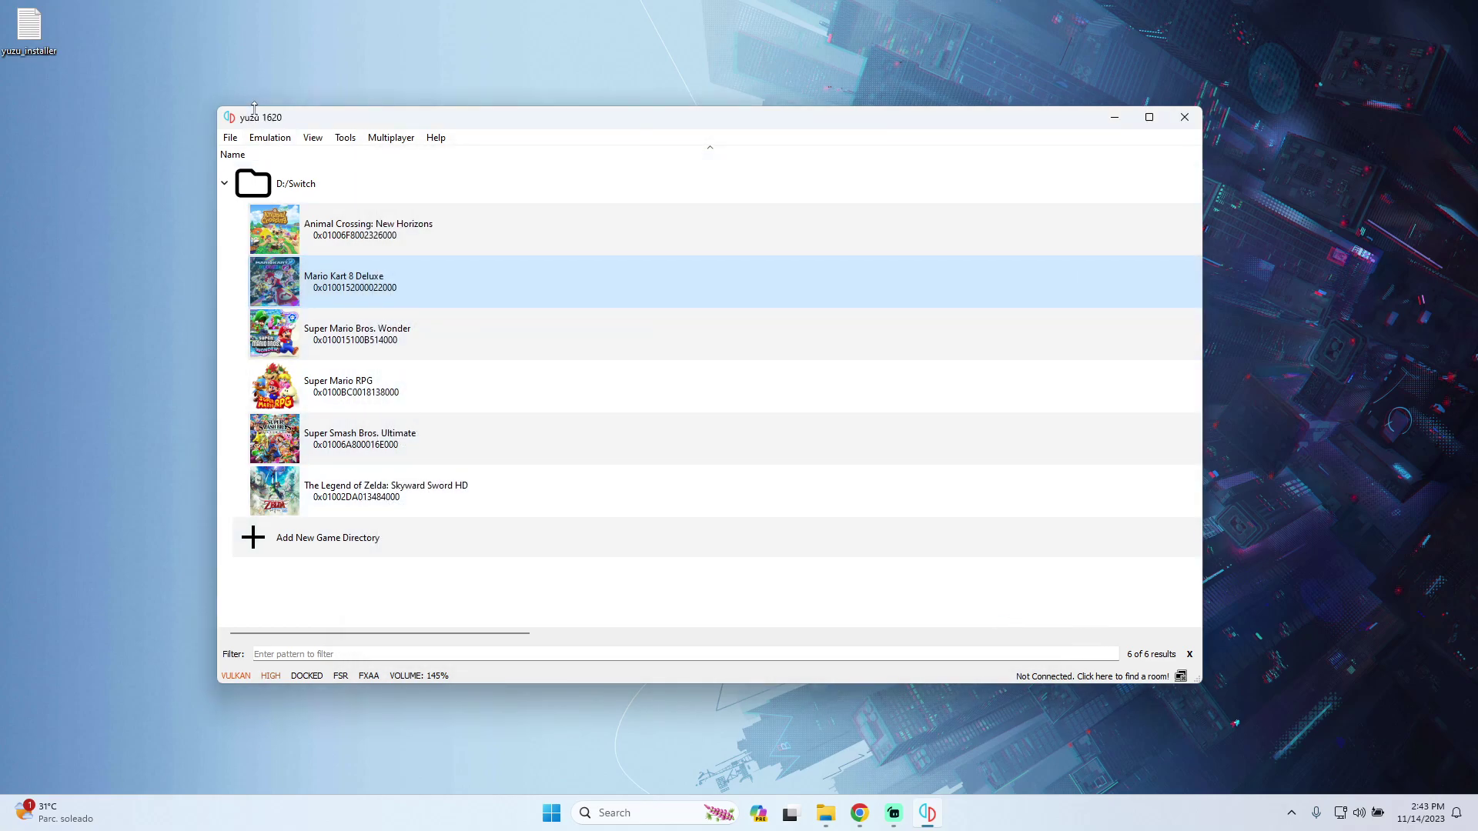
pyautogui.click(225, 183)
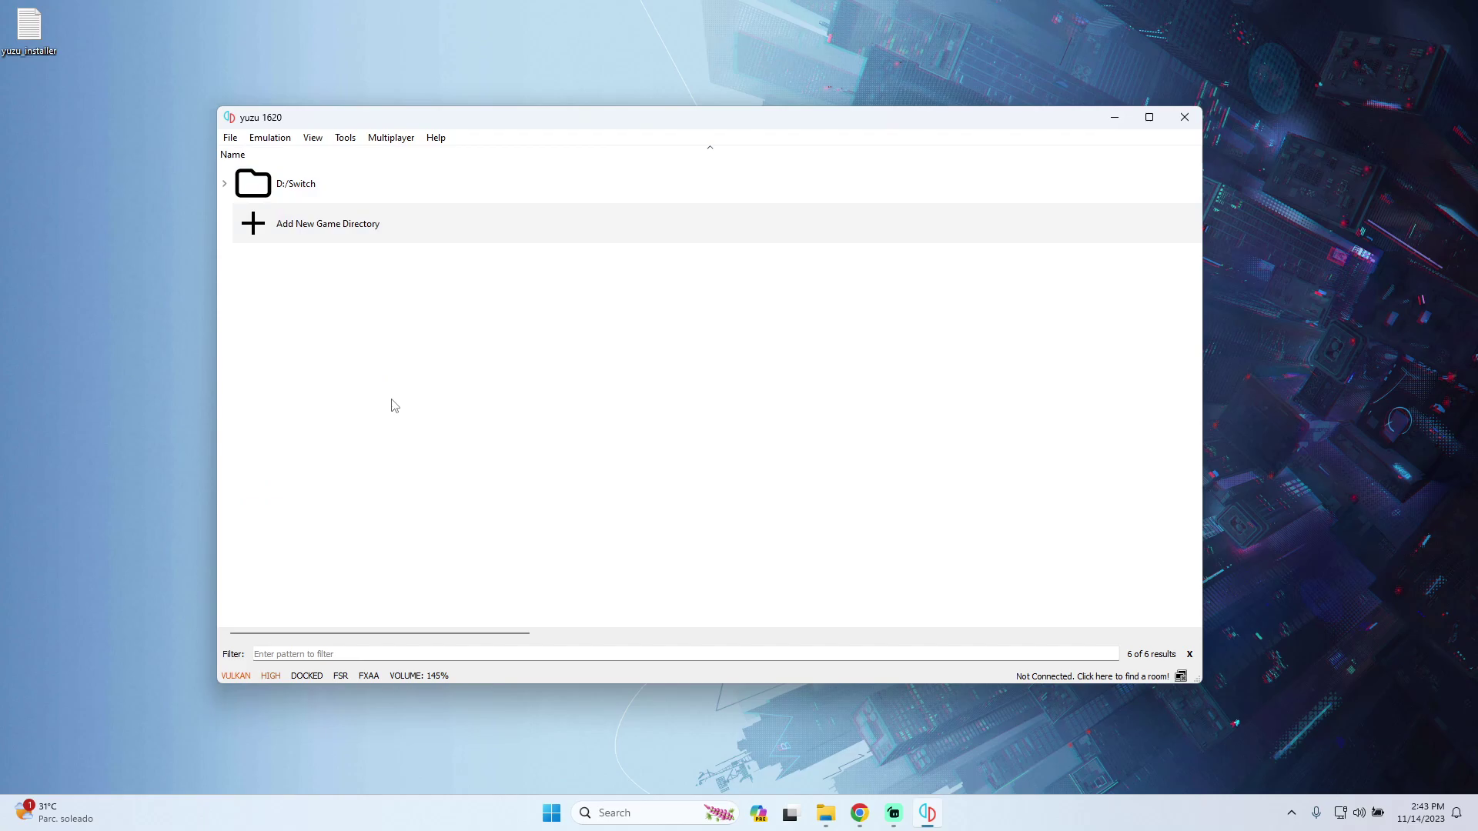
# Open the emulator configuration and review the system language, region and time zone settings.
pyautogui.click(275, 141)
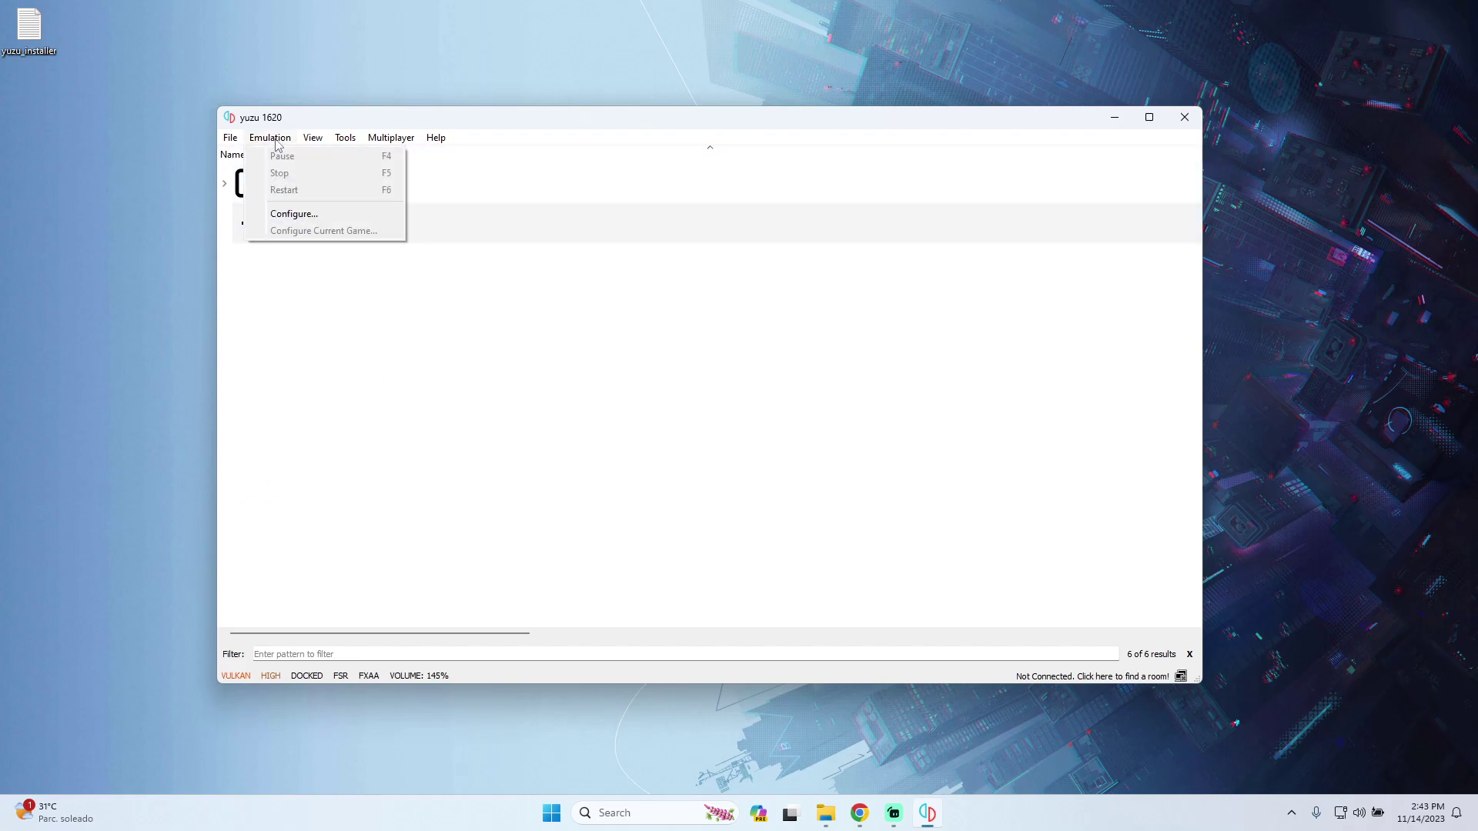
pyautogui.click(292, 216)
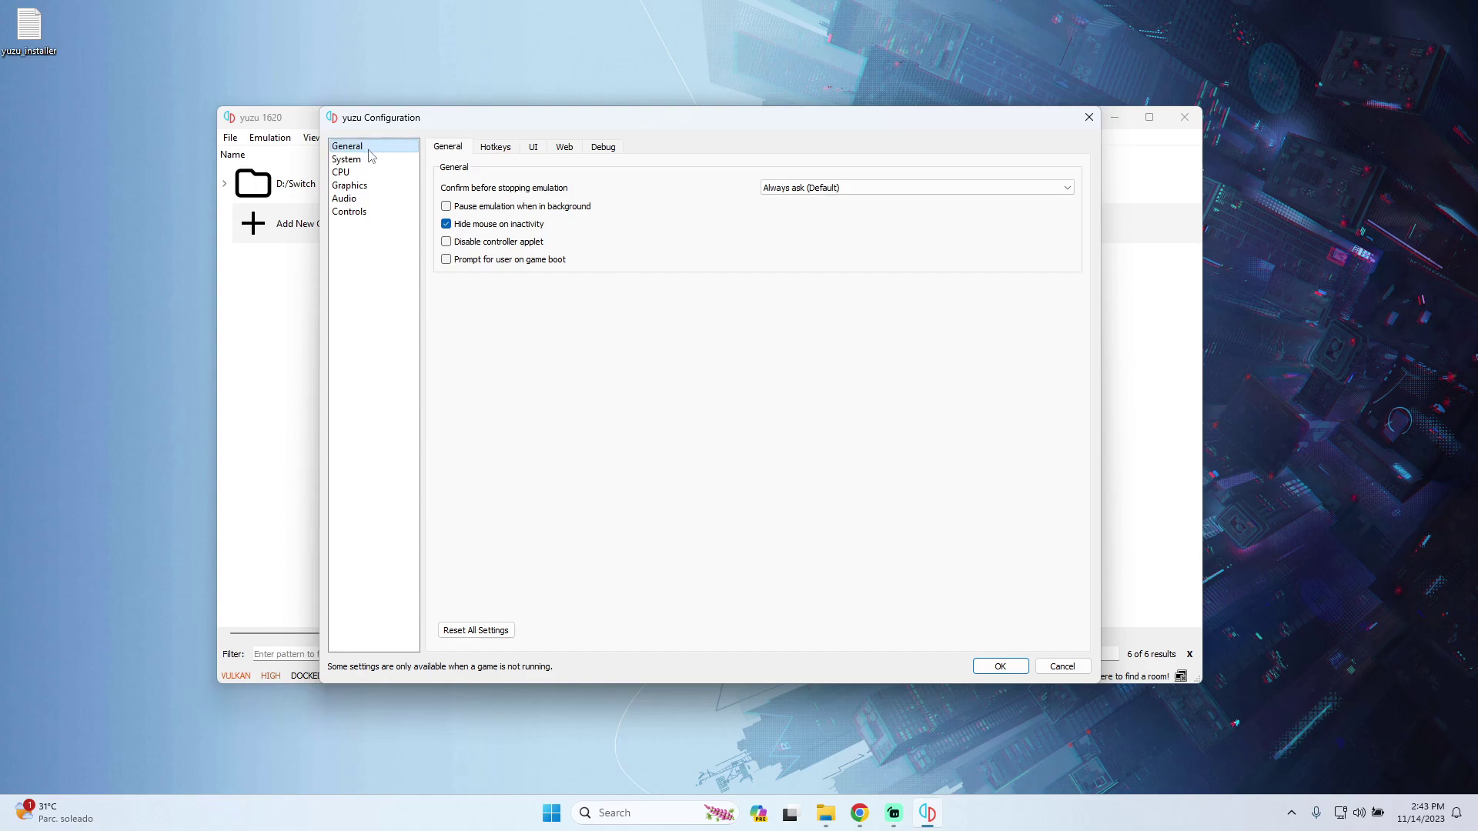
pyautogui.click(347, 159)
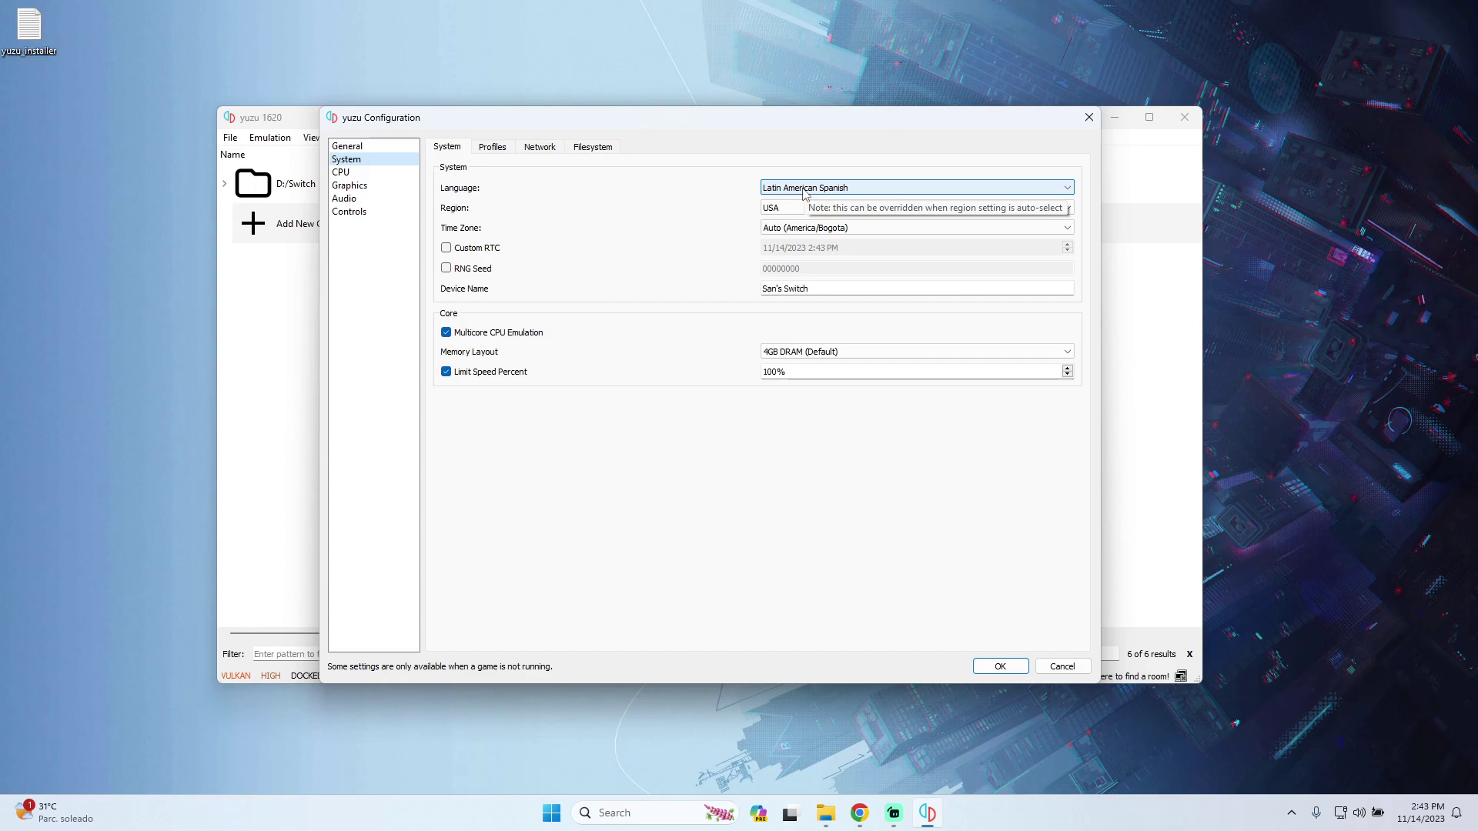
pyautogui.click(769, 210)
pyautogui.click(771, 229)
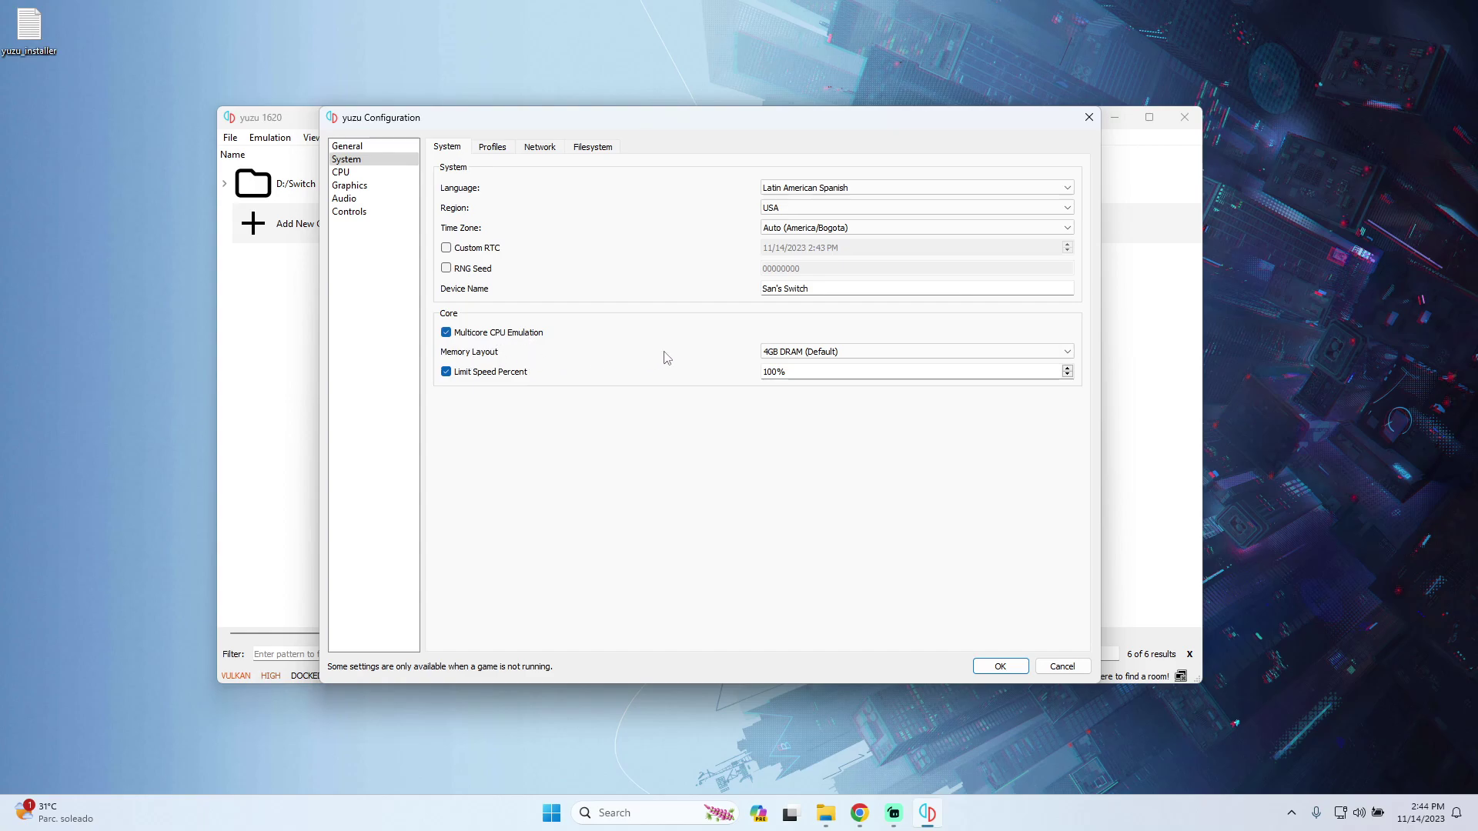
# View the user profiles in the system settings and select the second profile in the list.
pyautogui.click(491, 151)
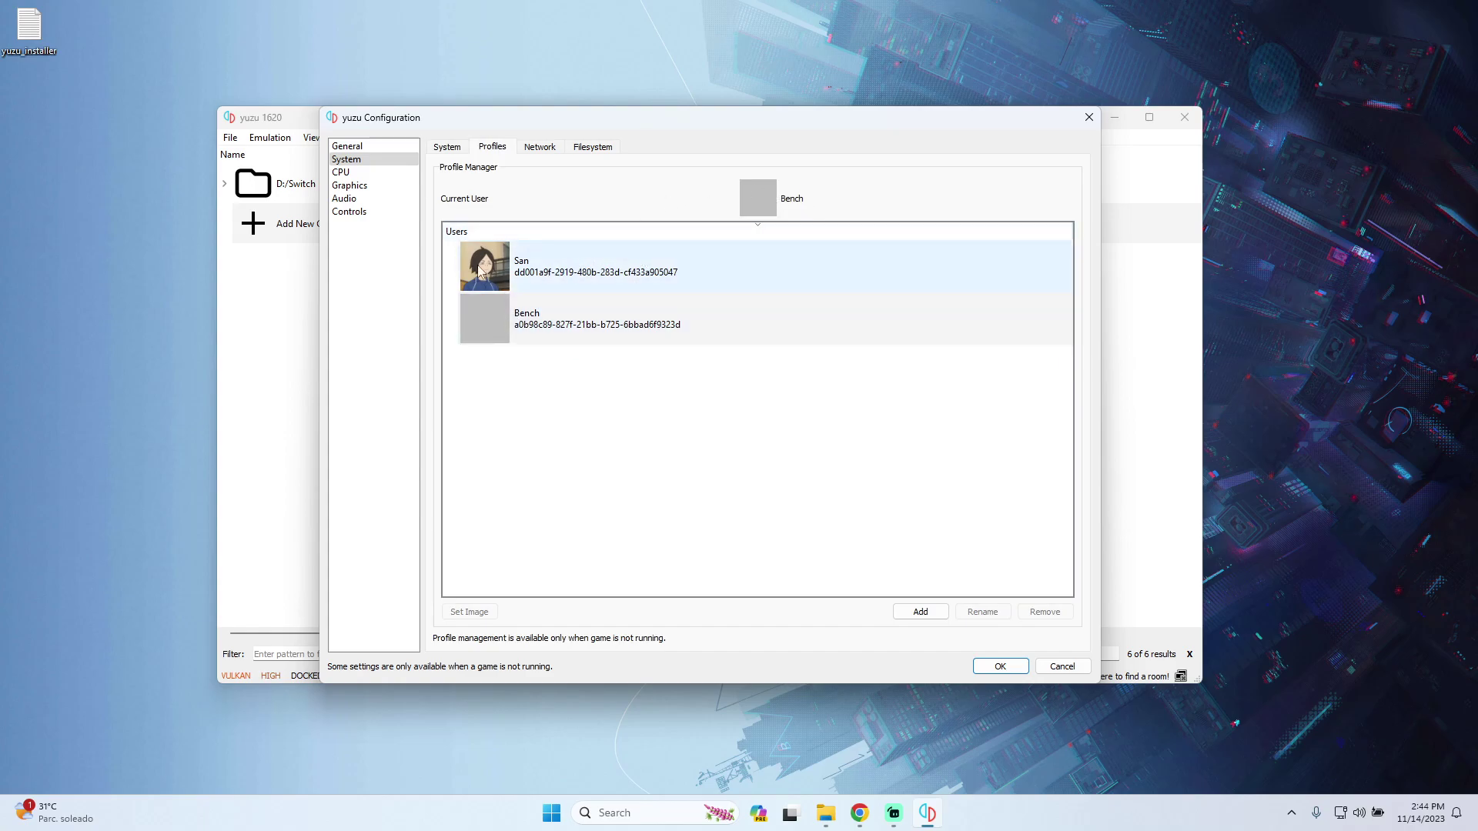
pyautogui.click(549, 264)
pyautogui.click(527, 334)
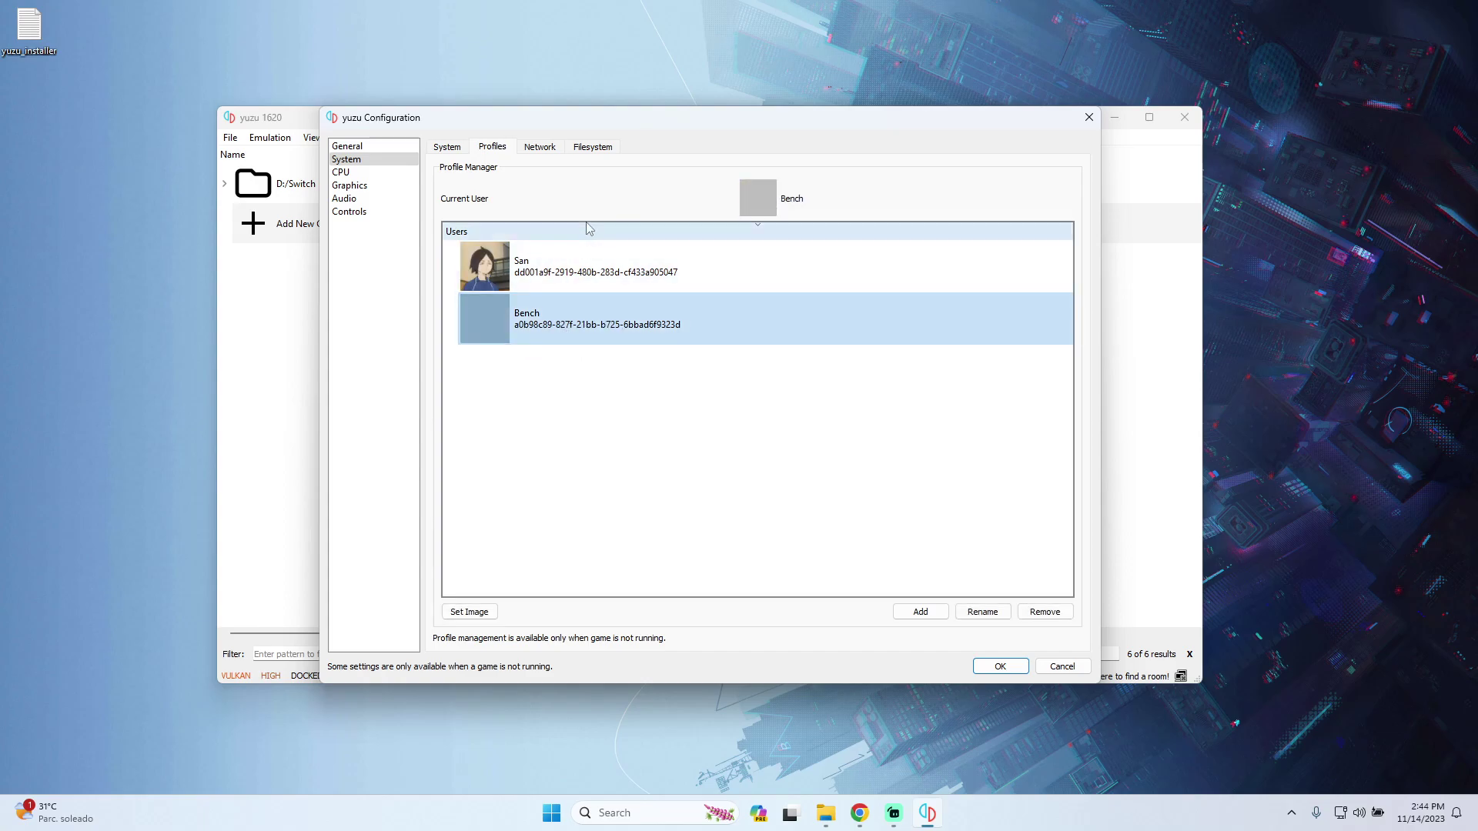
# Set the CPU accuracy to Auto in the emulator configuration.
pyautogui.click(379, 174)
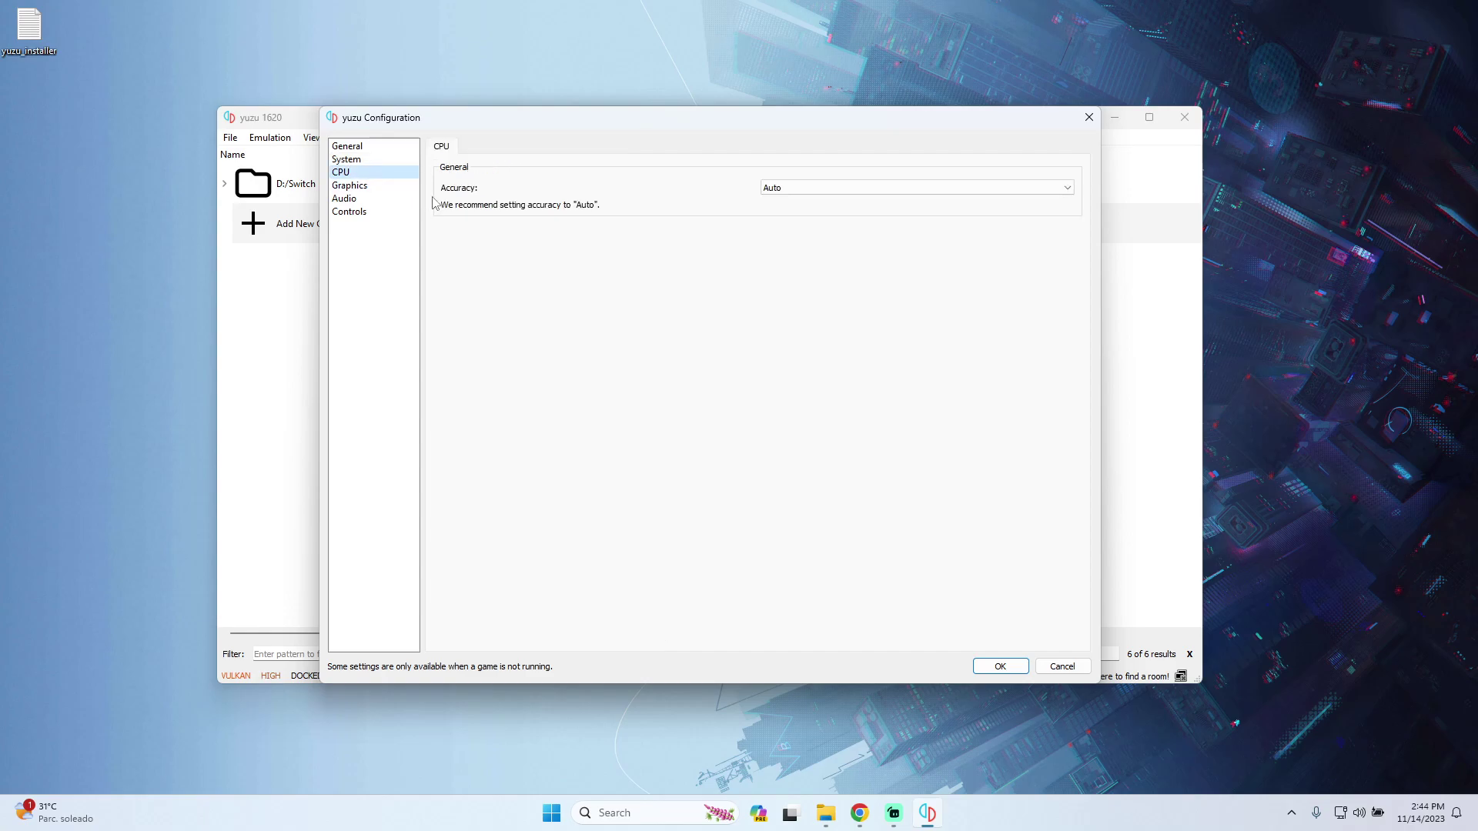
pyautogui.click(783, 189)
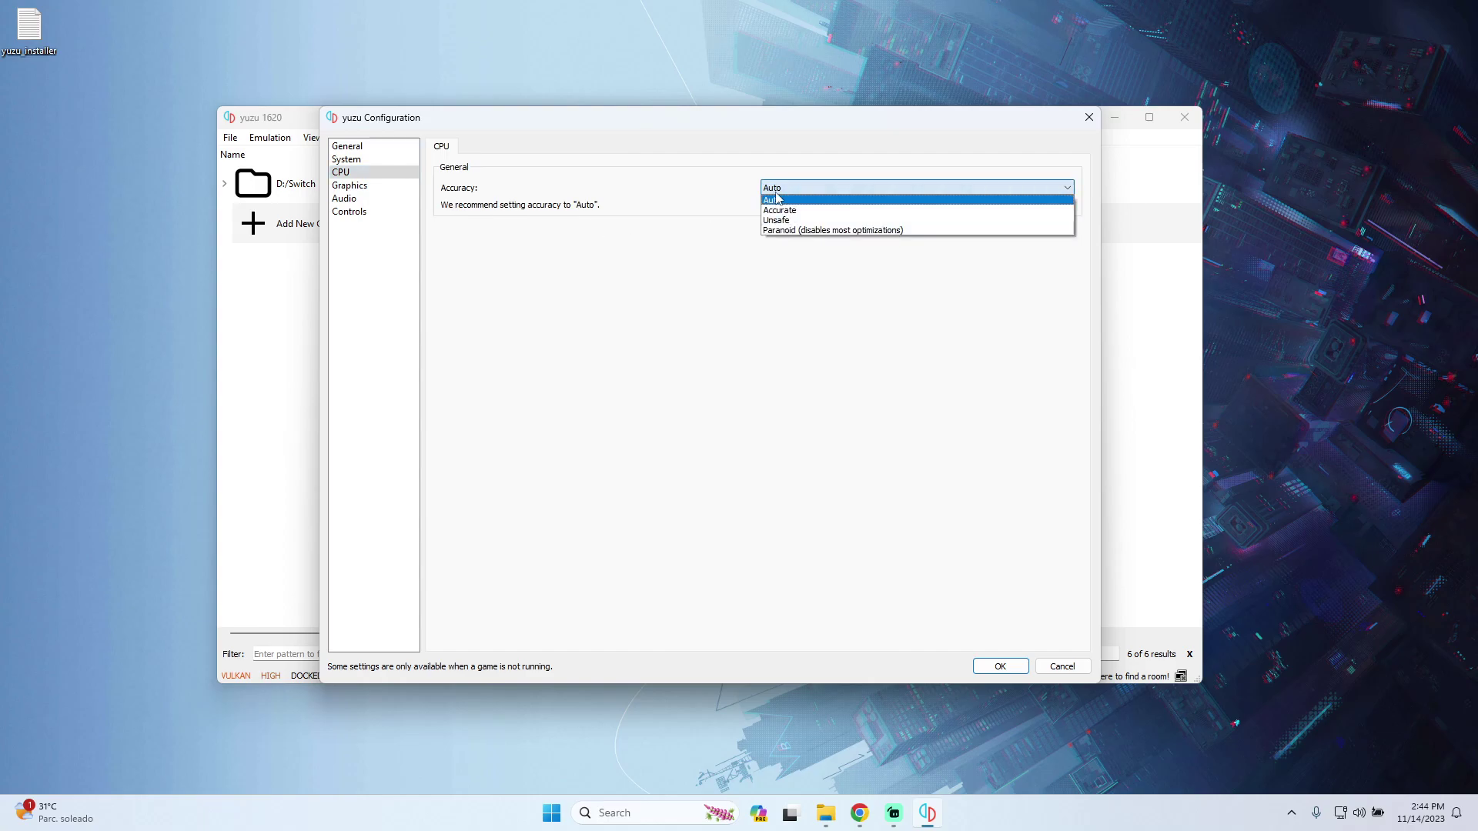
pyautogui.click(778, 199)
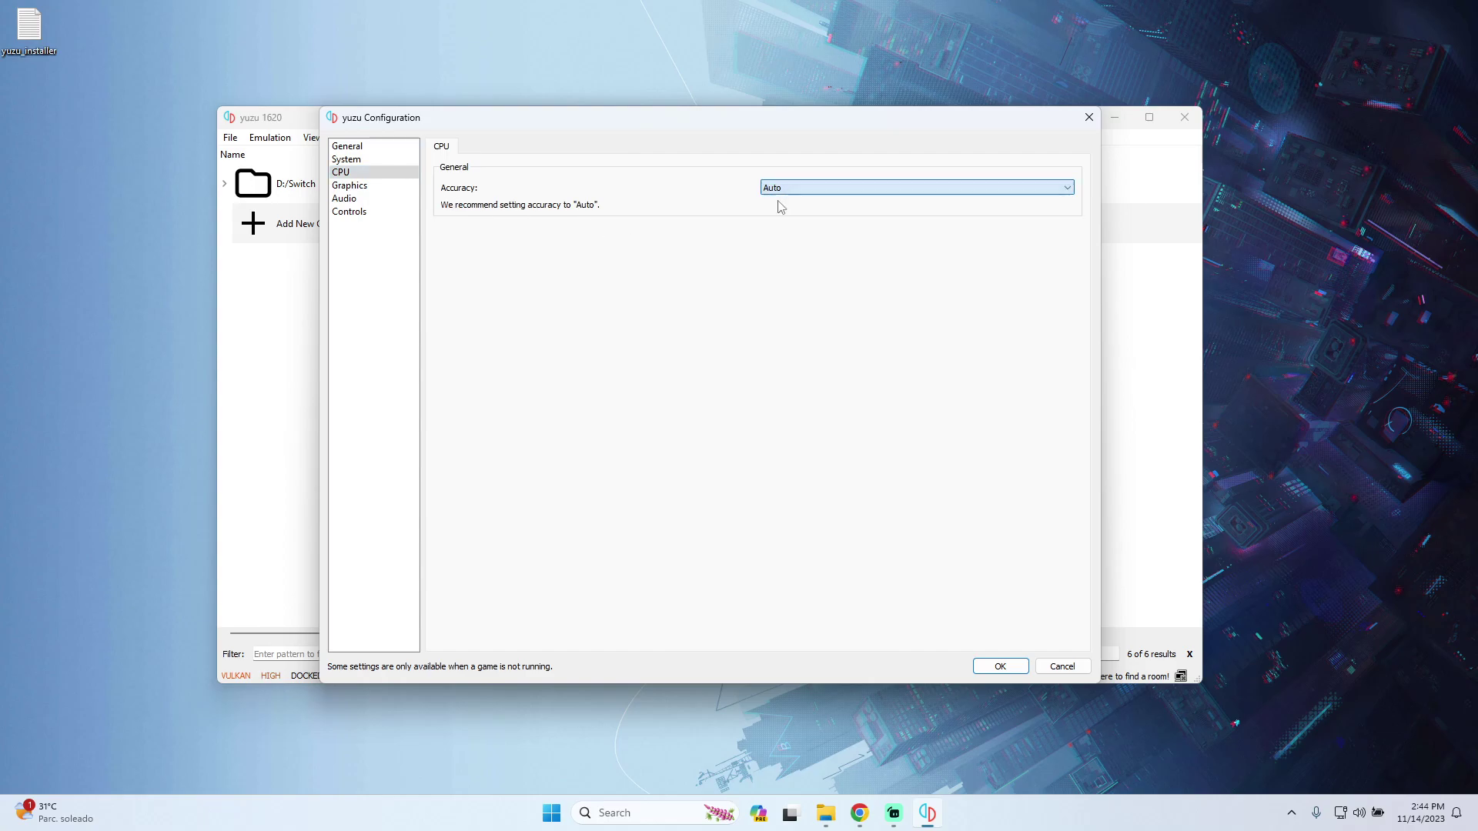
# Set the graphics API to Vulkan and the graphics device to NVIDIA GeForce GTX 1650.
pyautogui.click(387, 188)
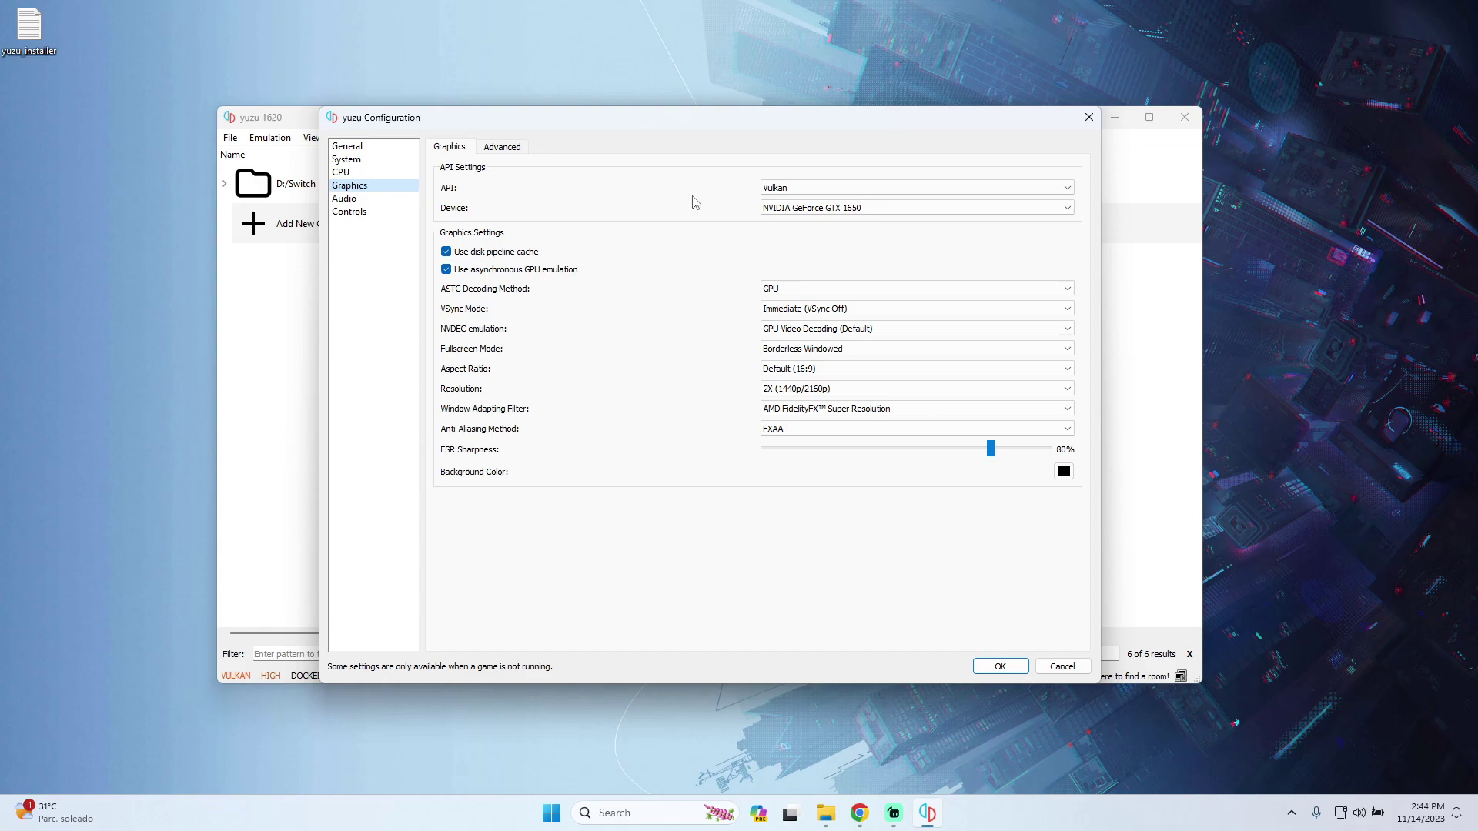
pyautogui.click(776, 191)
pyautogui.click(776, 209)
pyautogui.click(776, 191)
pyautogui.click(778, 198)
pyautogui.click(779, 206)
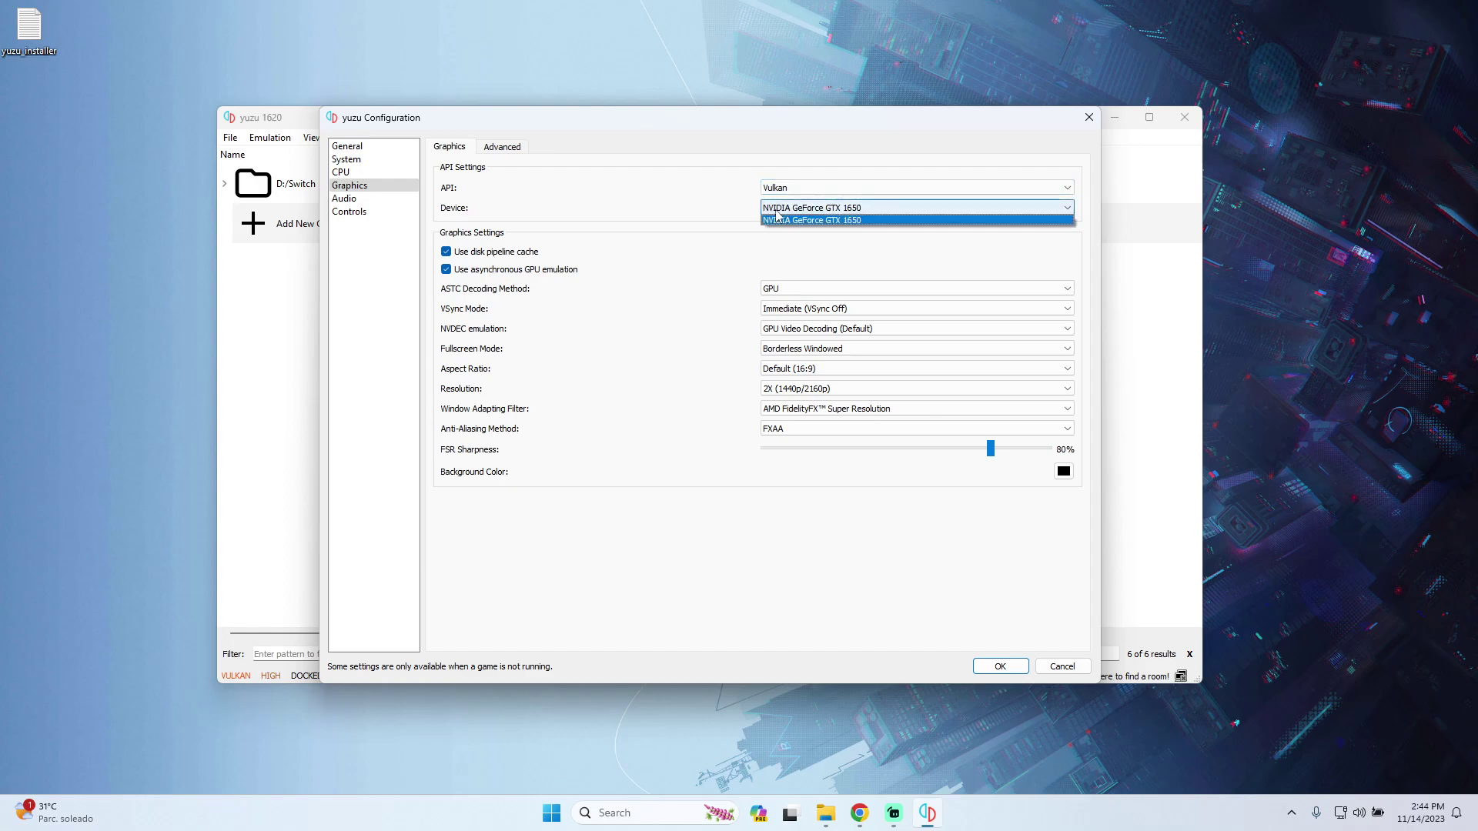
pyautogui.click(863, 223)
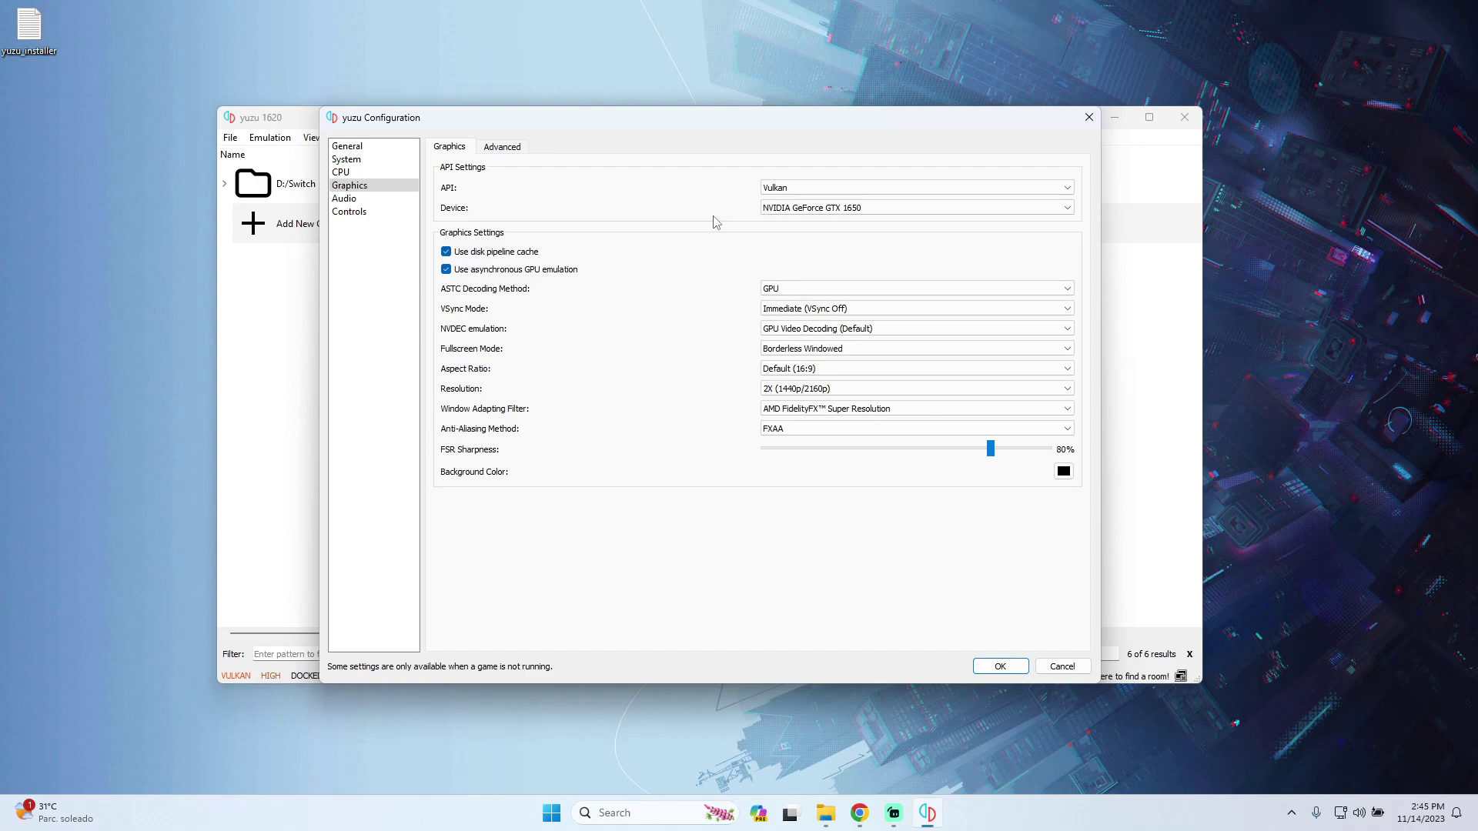
pyautogui.click(772, 189)
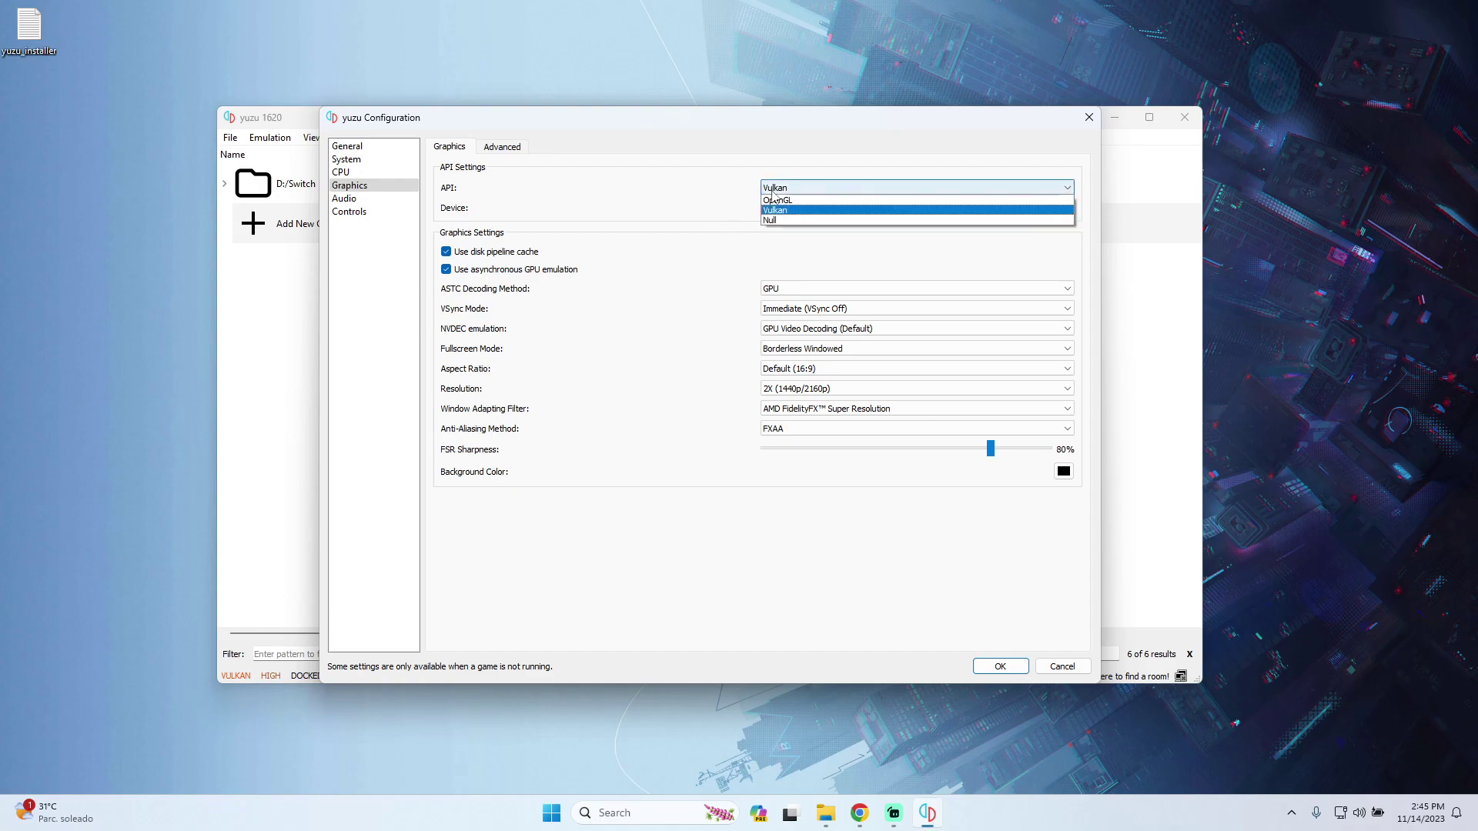
pyautogui.click(786, 189)
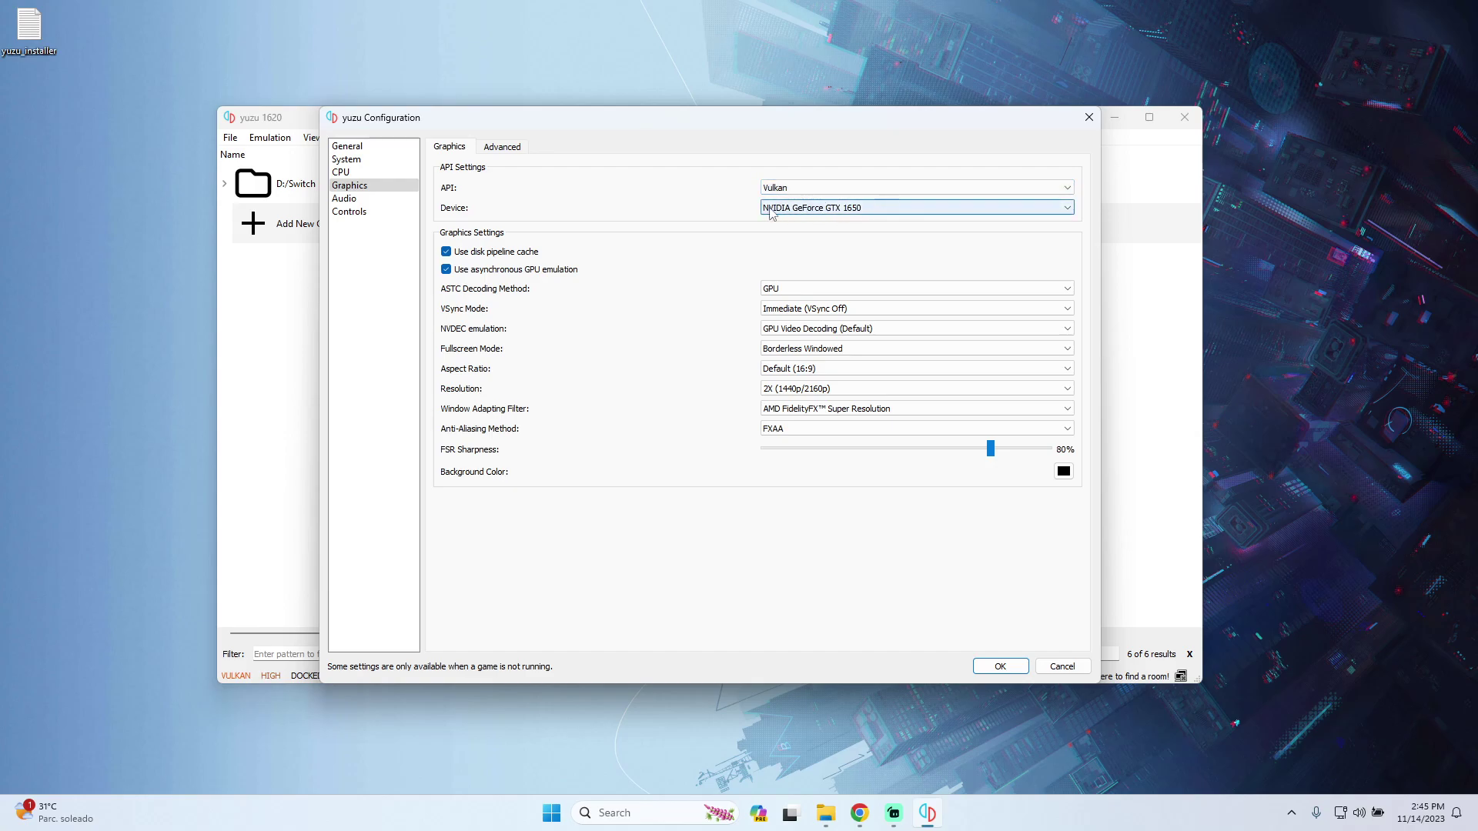
pyautogui.click(840, 210)
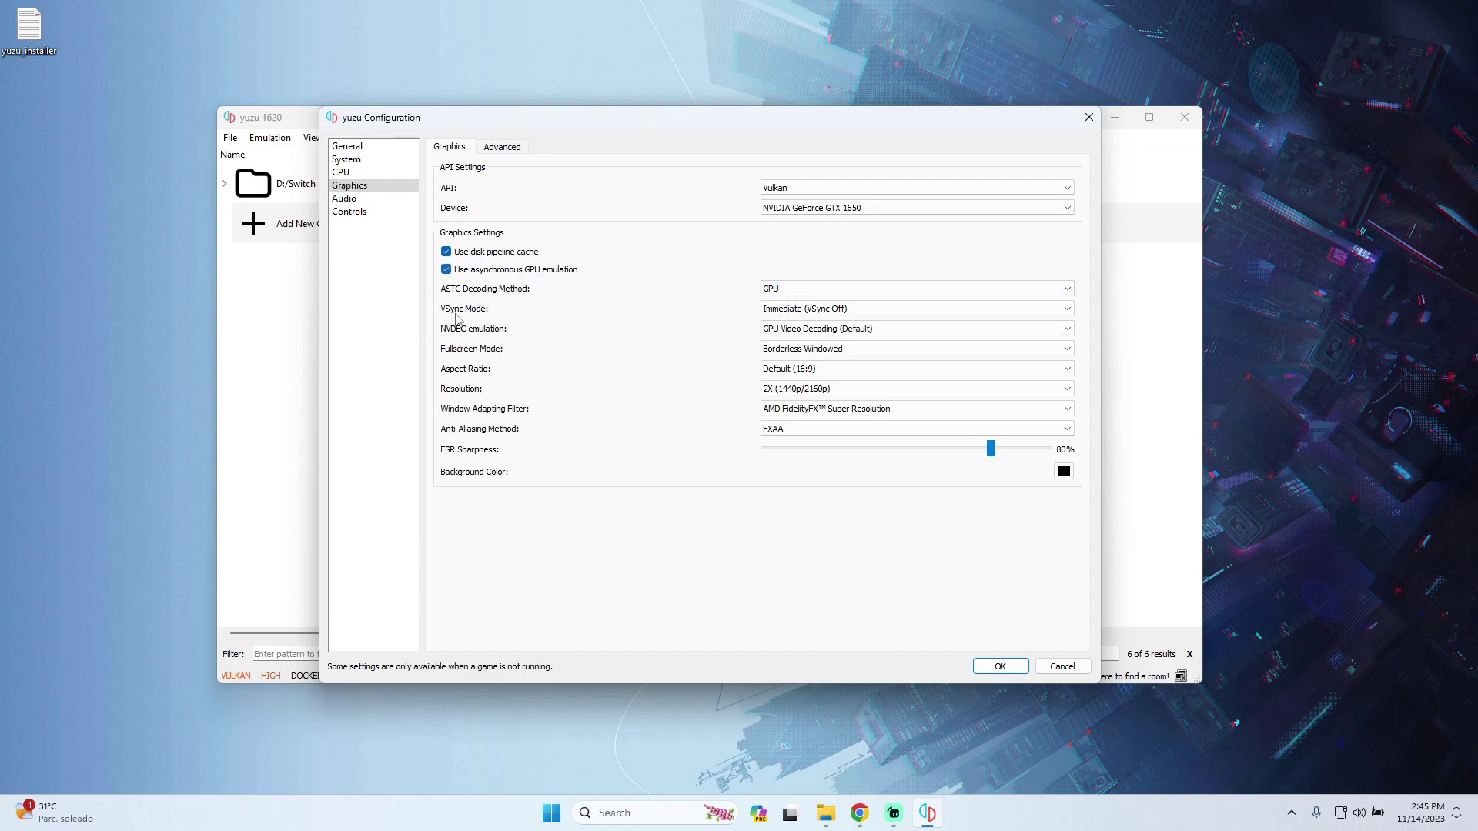
# Keep the VSync mode at Immediate (VSync Off) and set the fullscreen mode to Borderless Windowed.
pyautogui.click(808, 309)
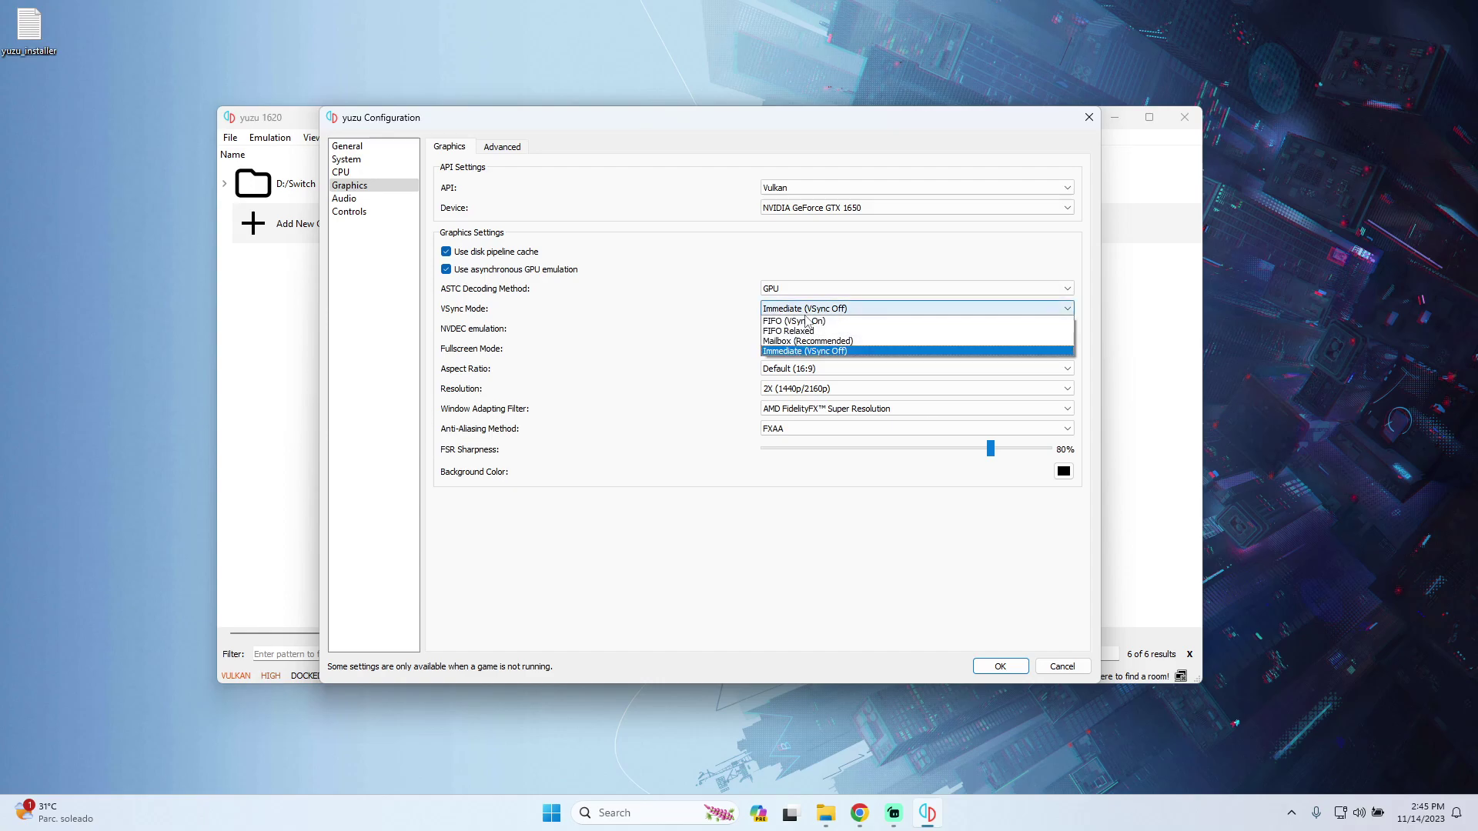
pyautogui.click(854, 311)
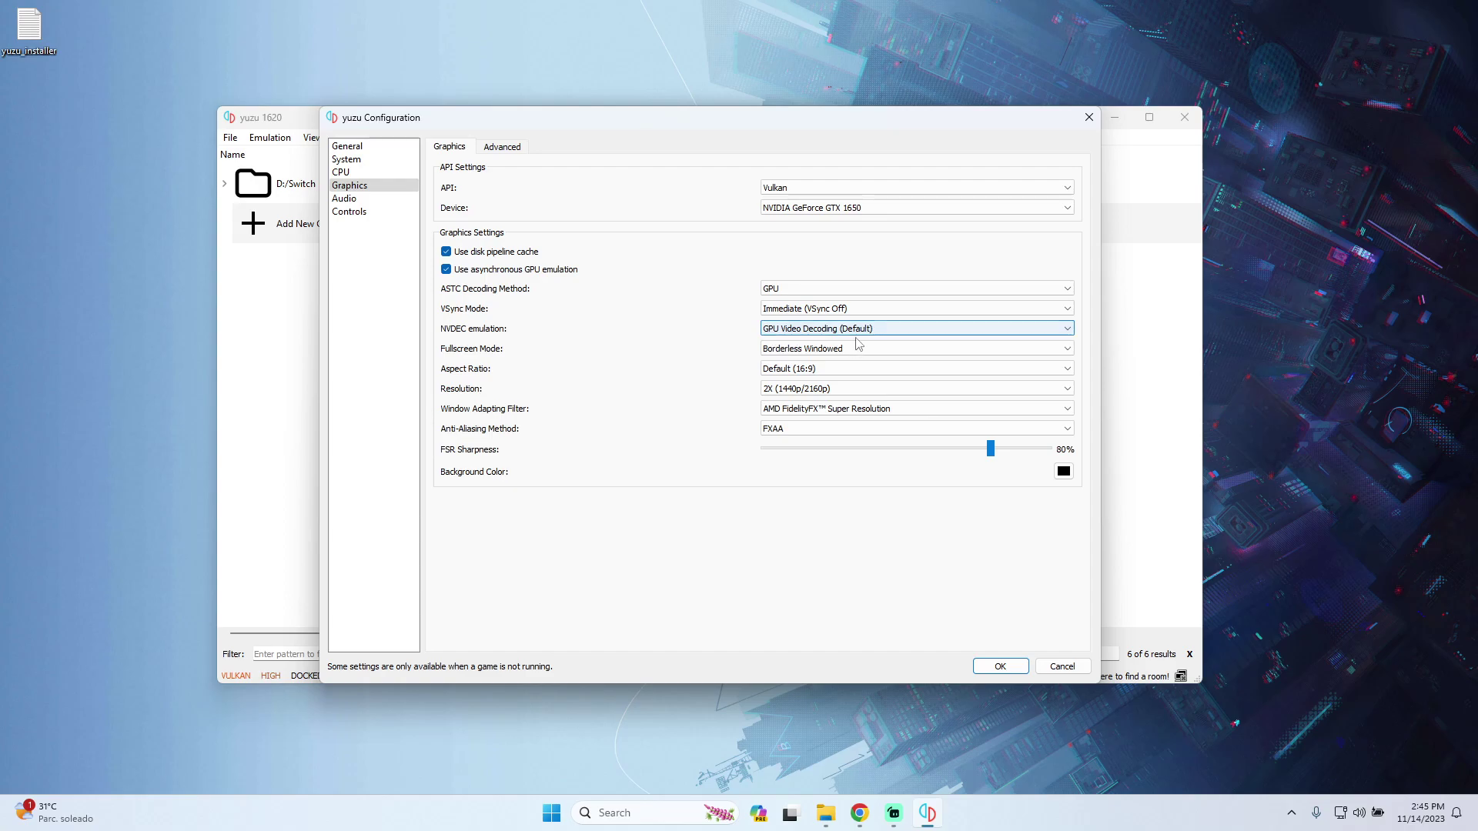
pyautogui.click(790, 349)
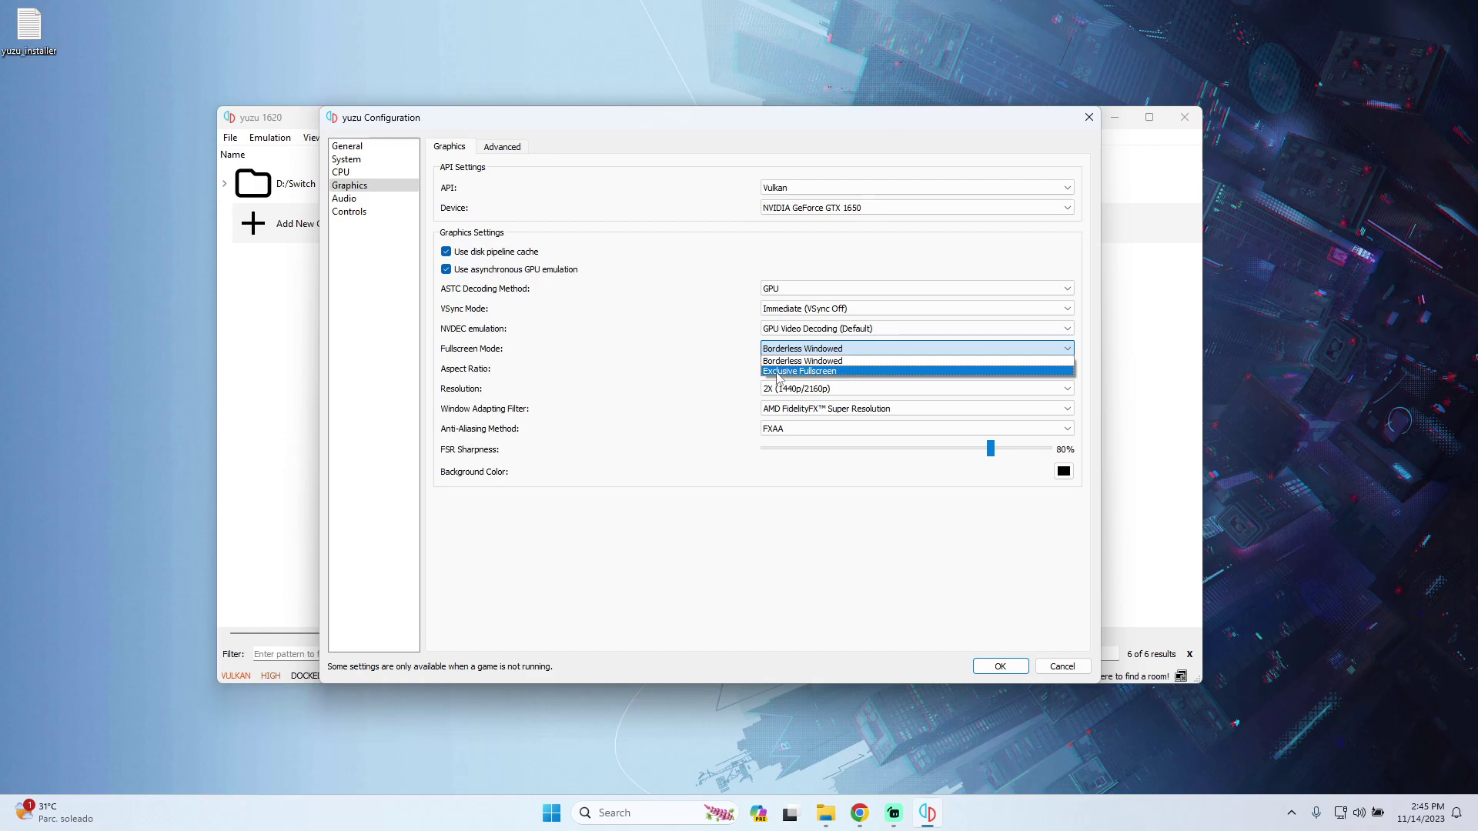
pyautogui.click(790, 361)
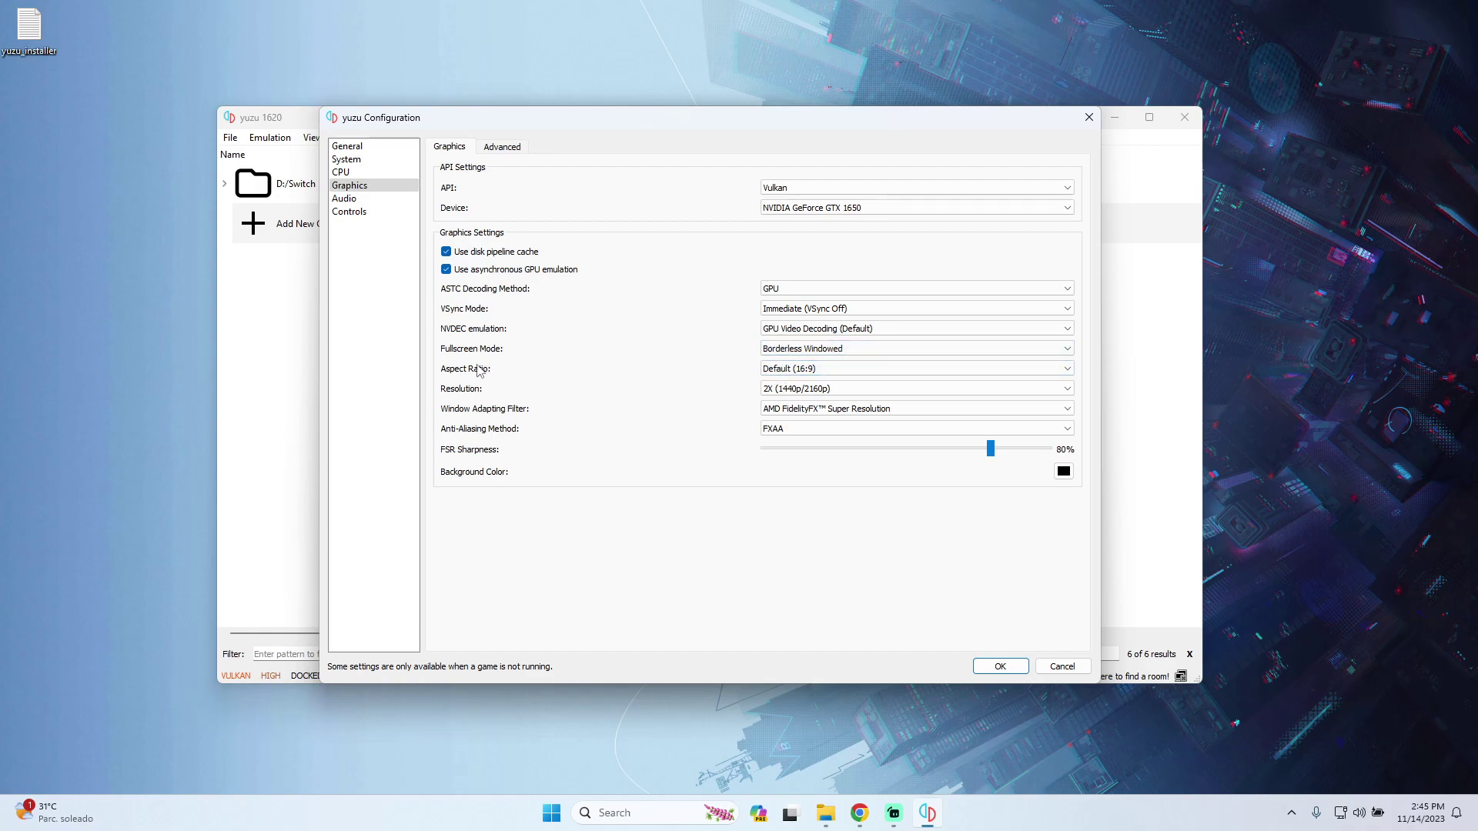
# Set the aspect ratio to Default (16:9) and the resolution to 2X (1440p/2160p).
pyautogui.click(774, 372)
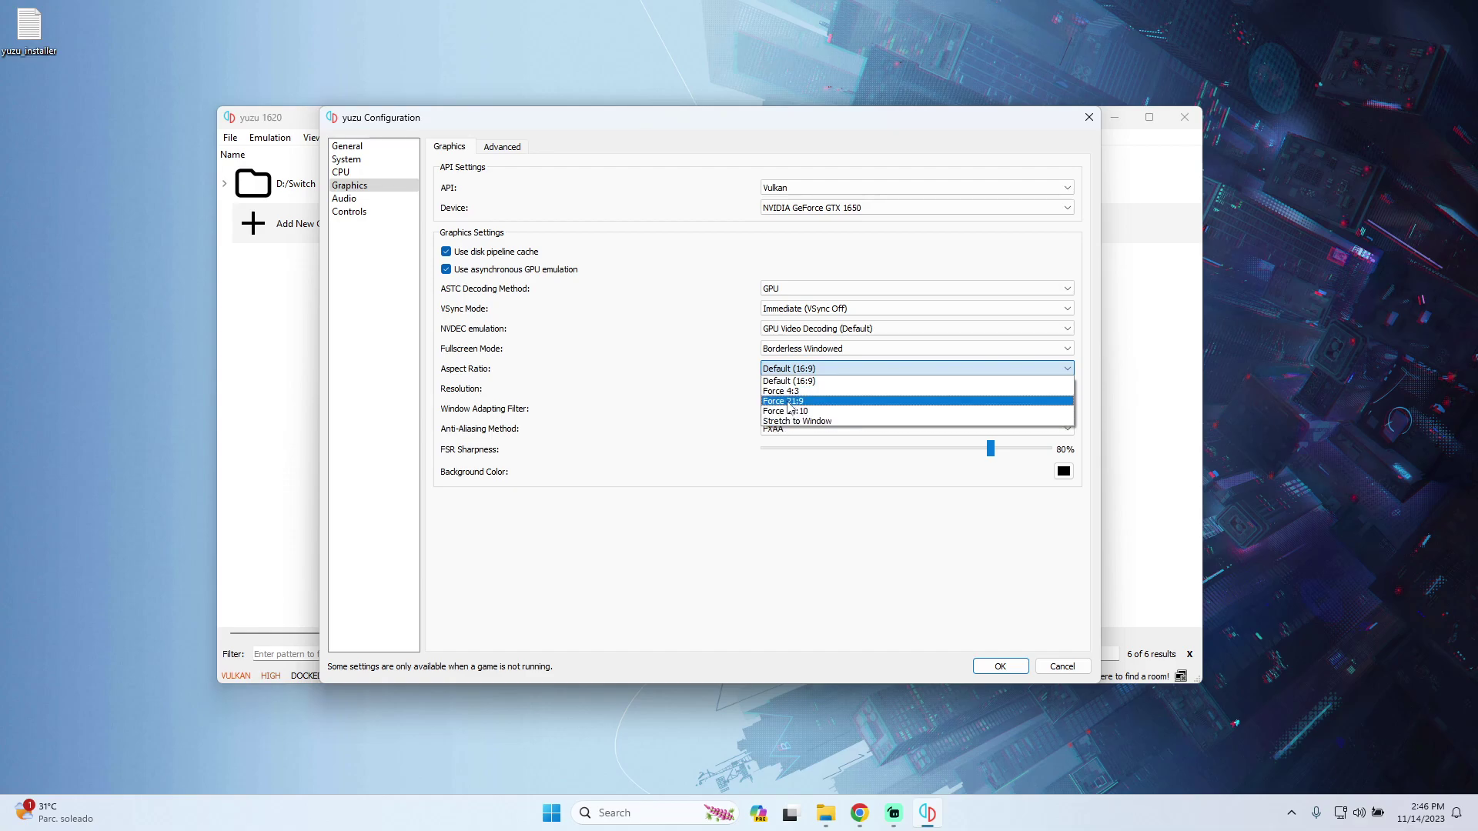
pyautogui.click(801, 381)
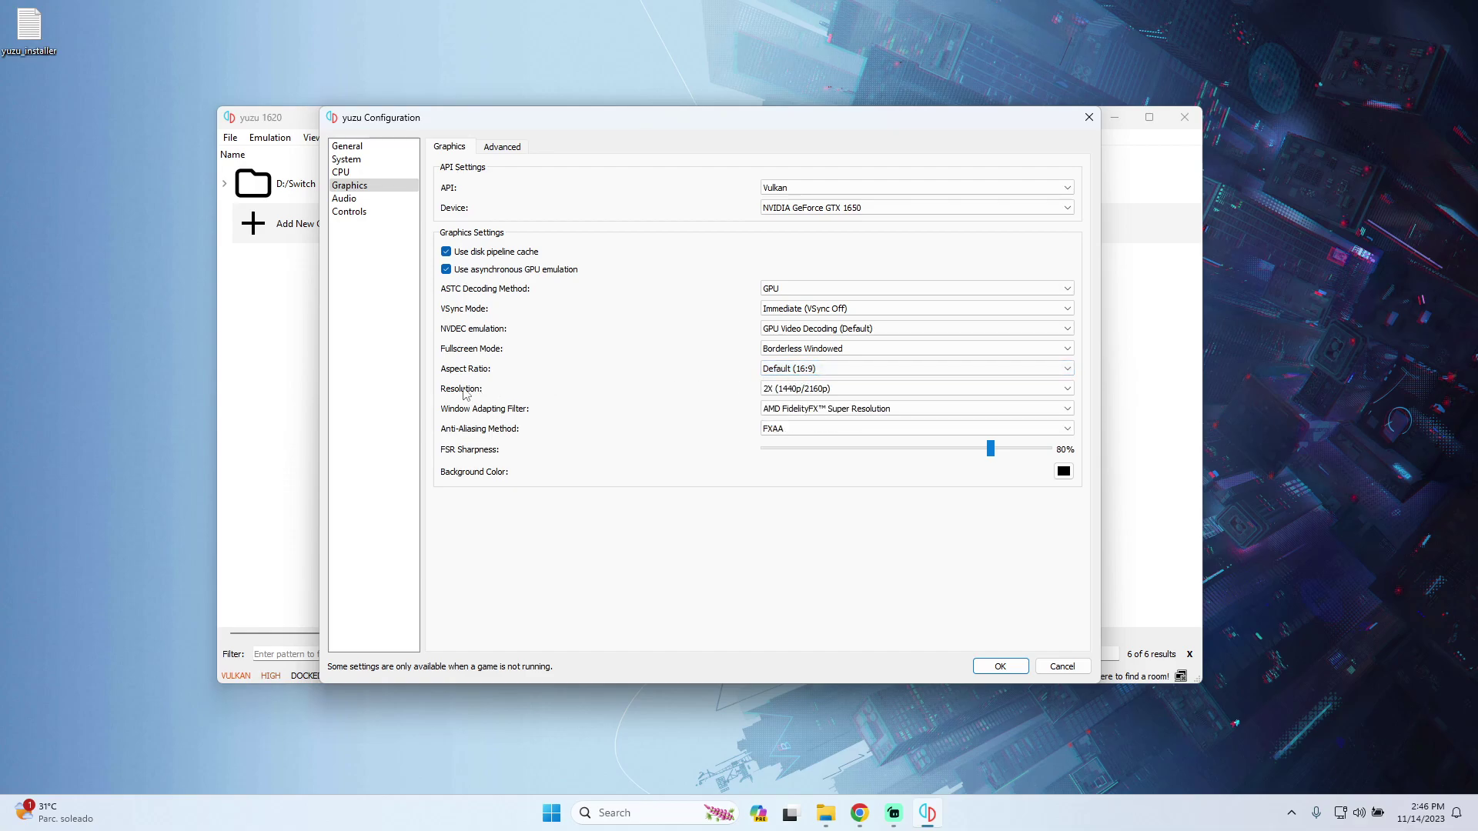
pyautogui.click(807, 395)
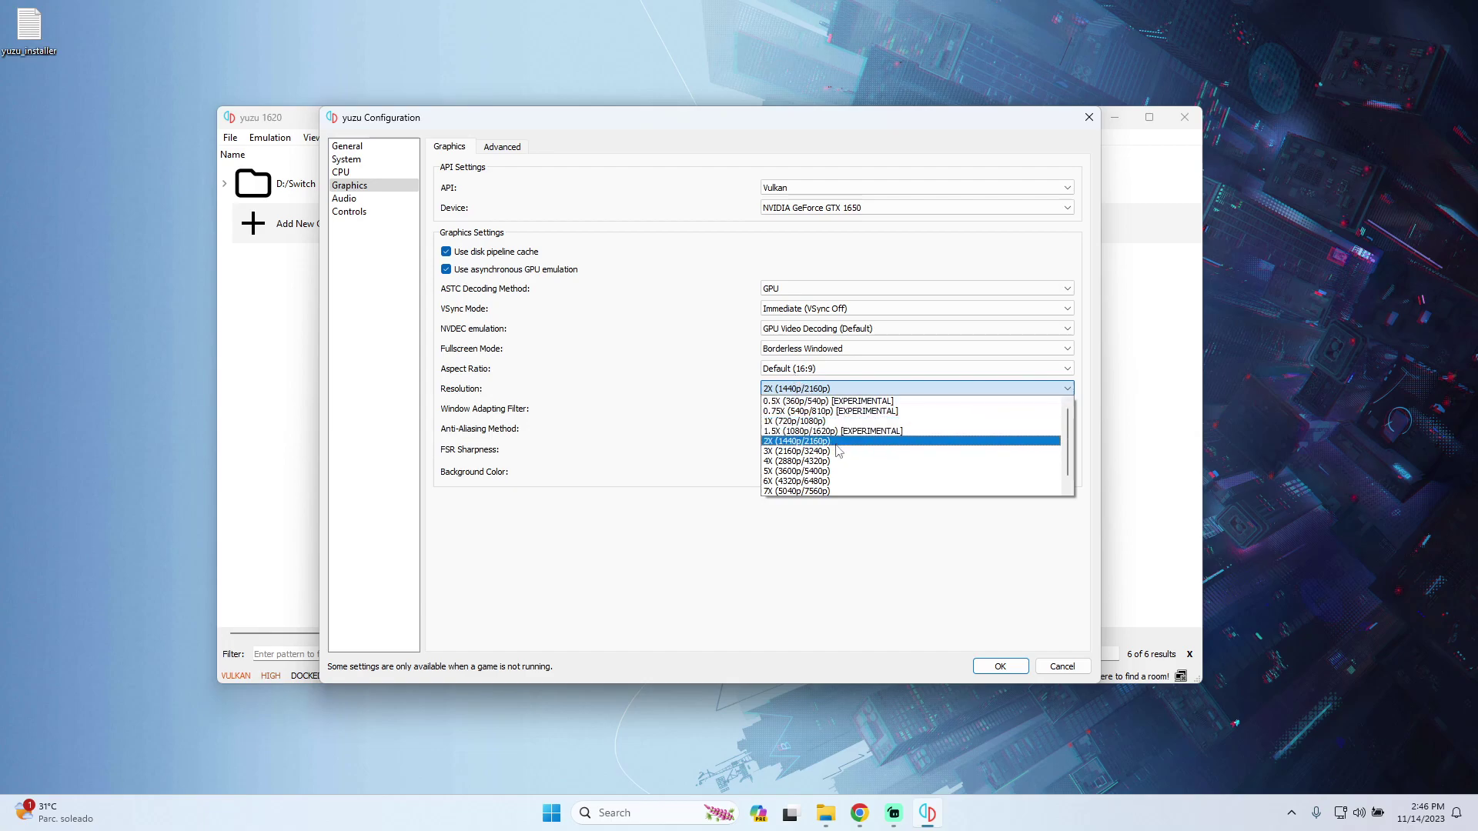
pyautogui.scroll(-1, 842, 465)
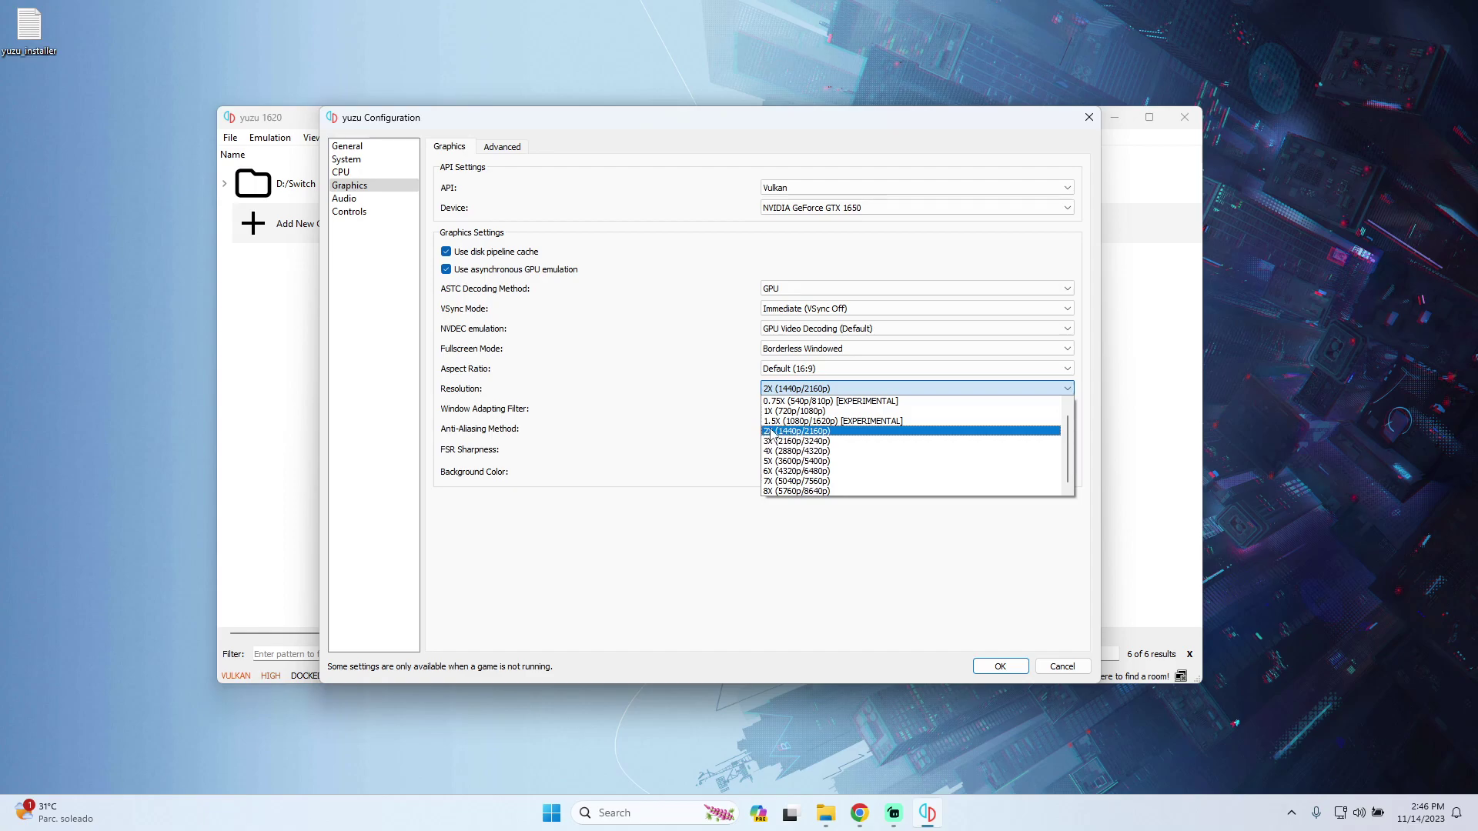
pyautogui.scroll(1, 772, 418)
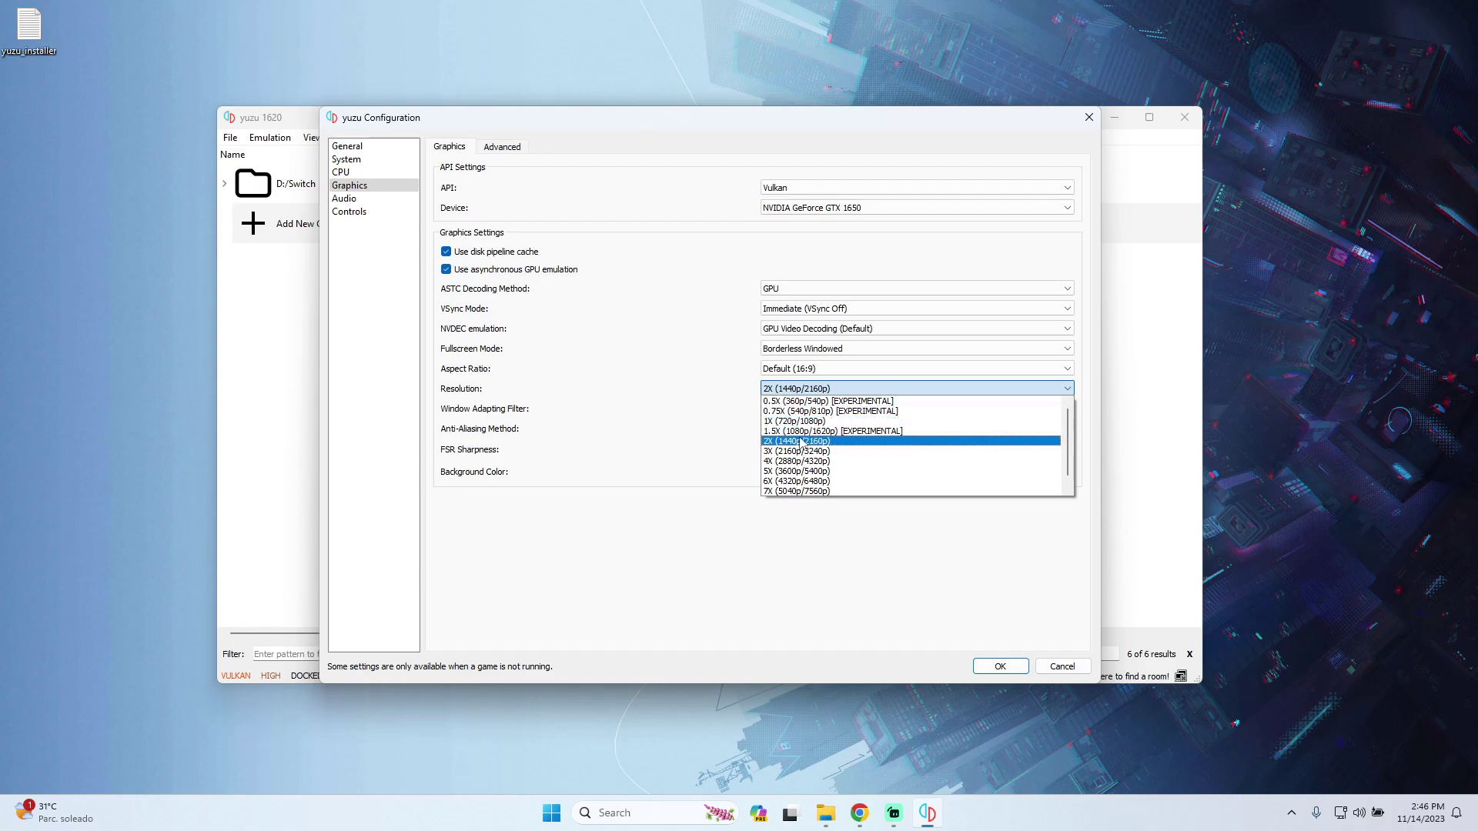
pyautogui.click(796, 443)
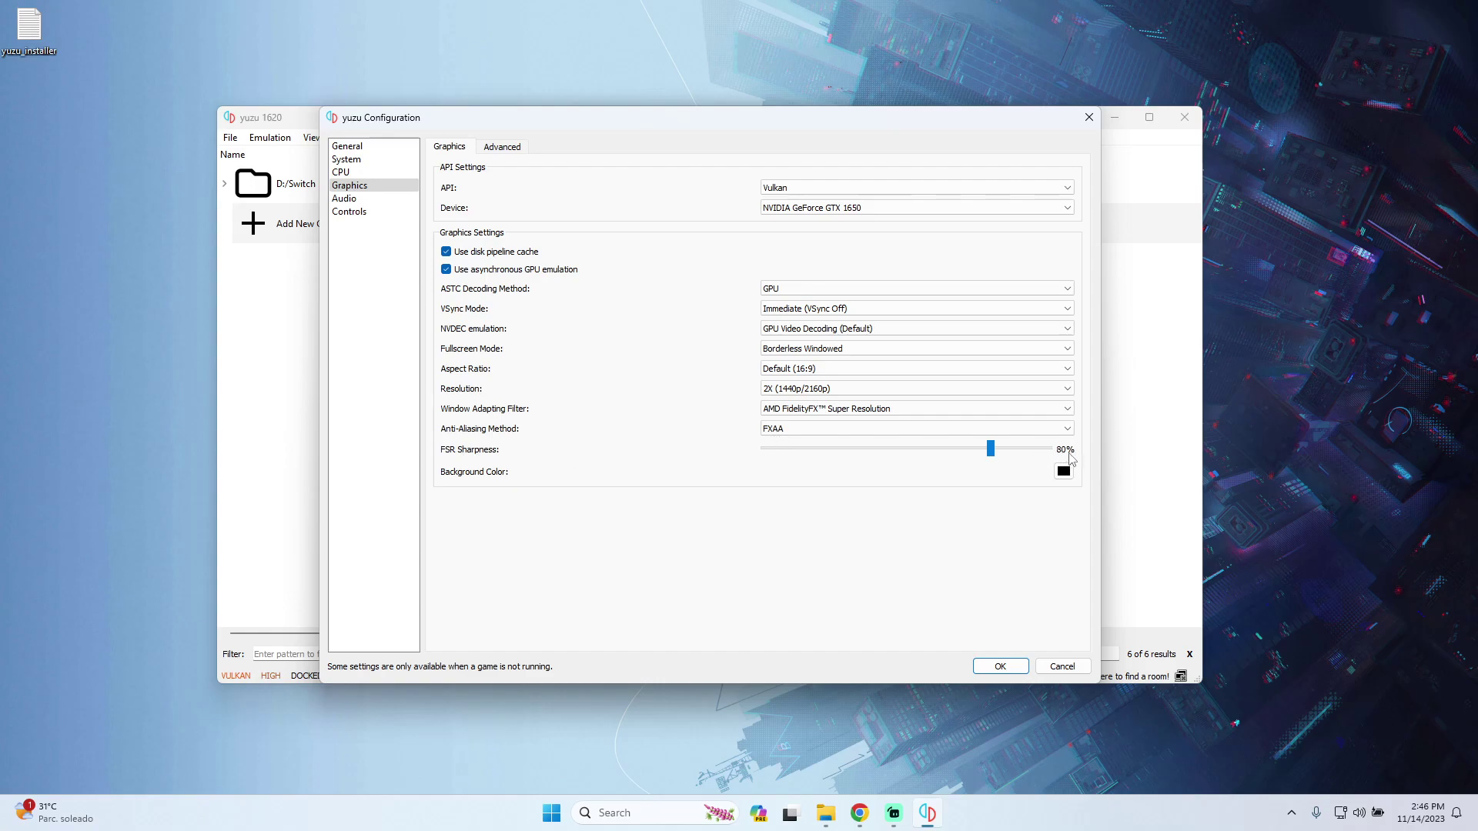
# In the advanced graphics settings, set the accuracy level to High and anisotropic filtering to 16x.
pyautogui.click(502, 147)
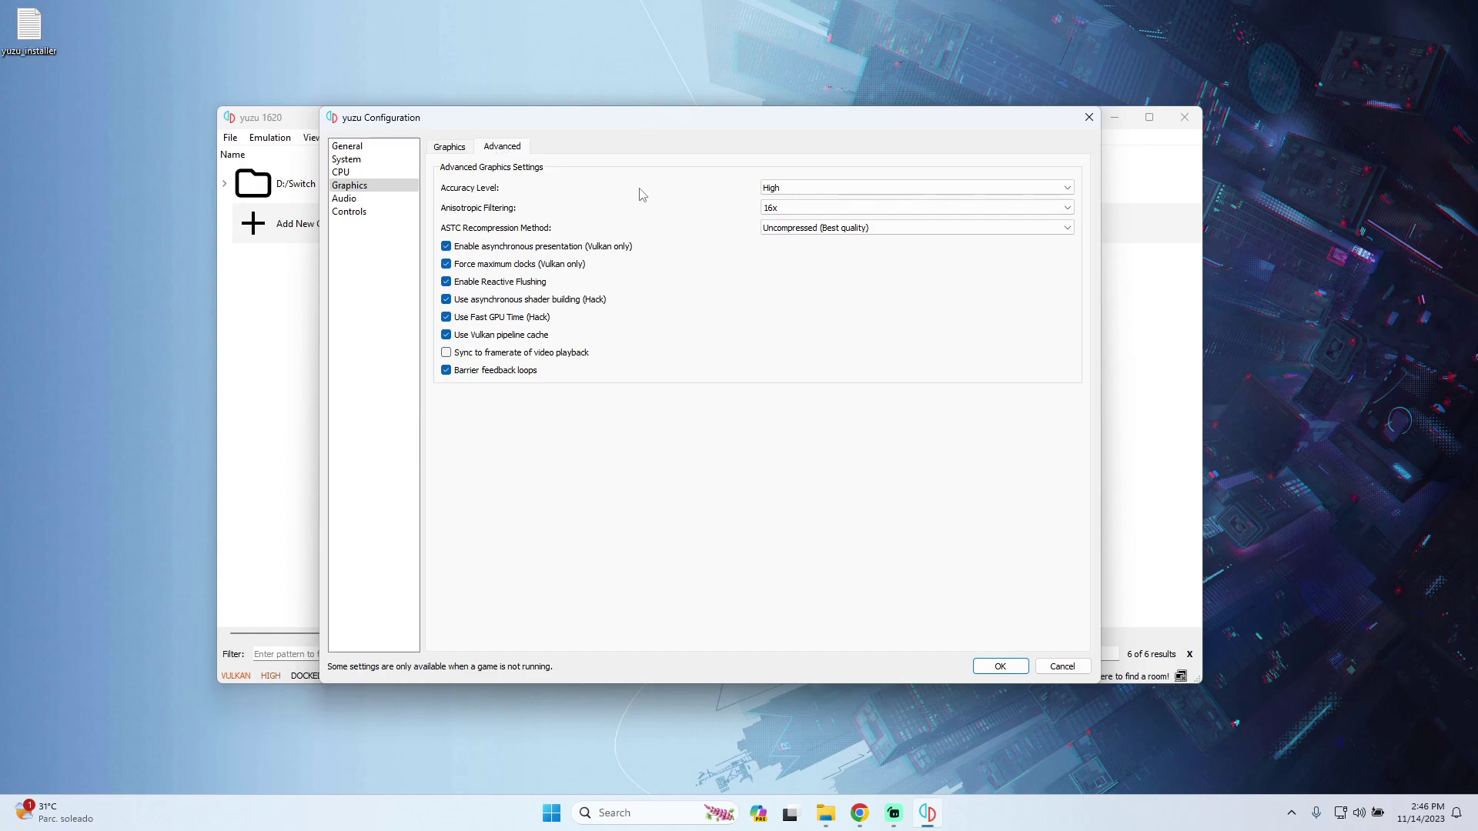
pyautogui.click(793, 188)
pyautogui.click(798, 196)
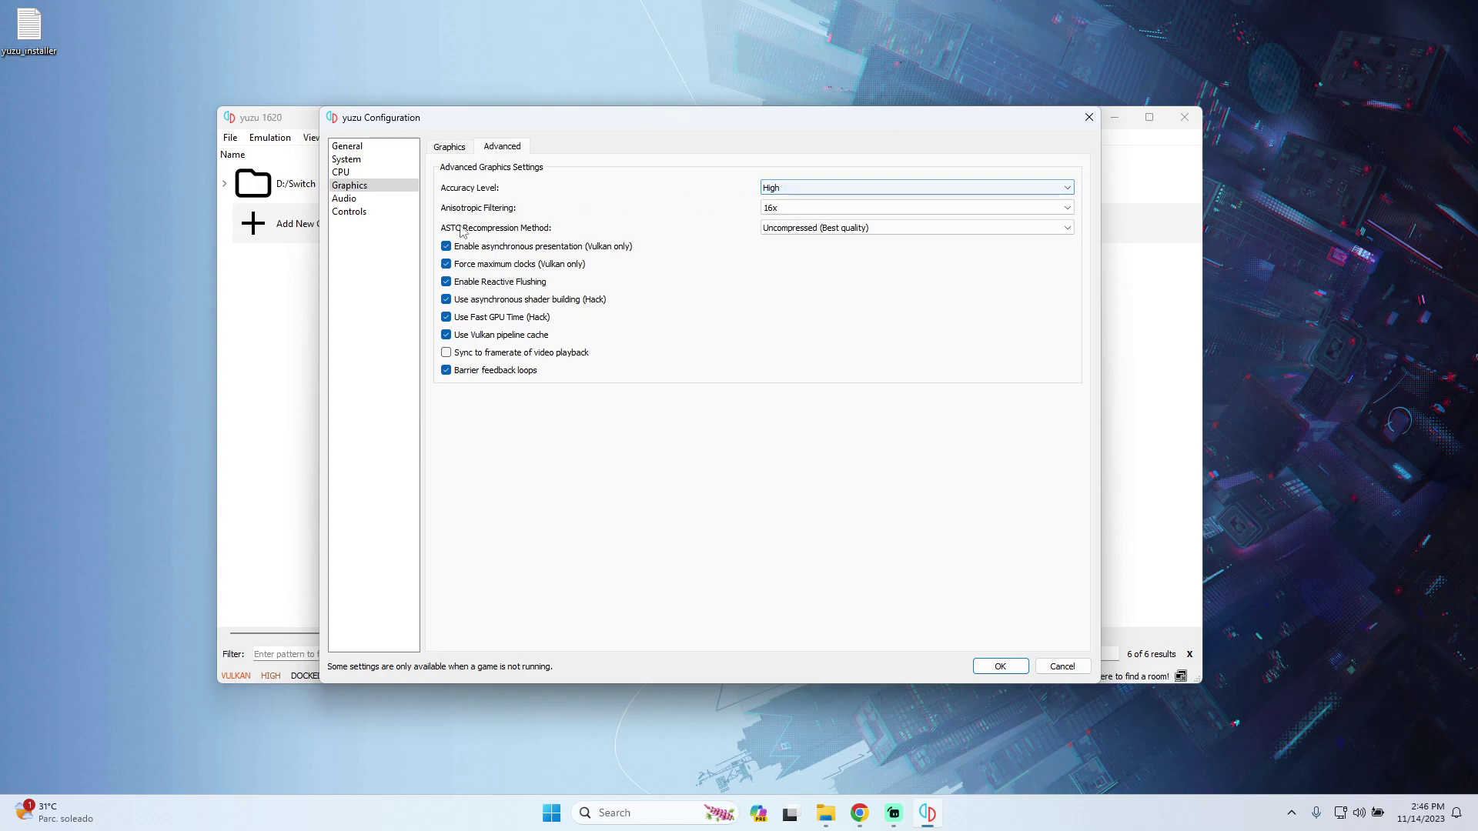
pyautogui.click(781, 209)
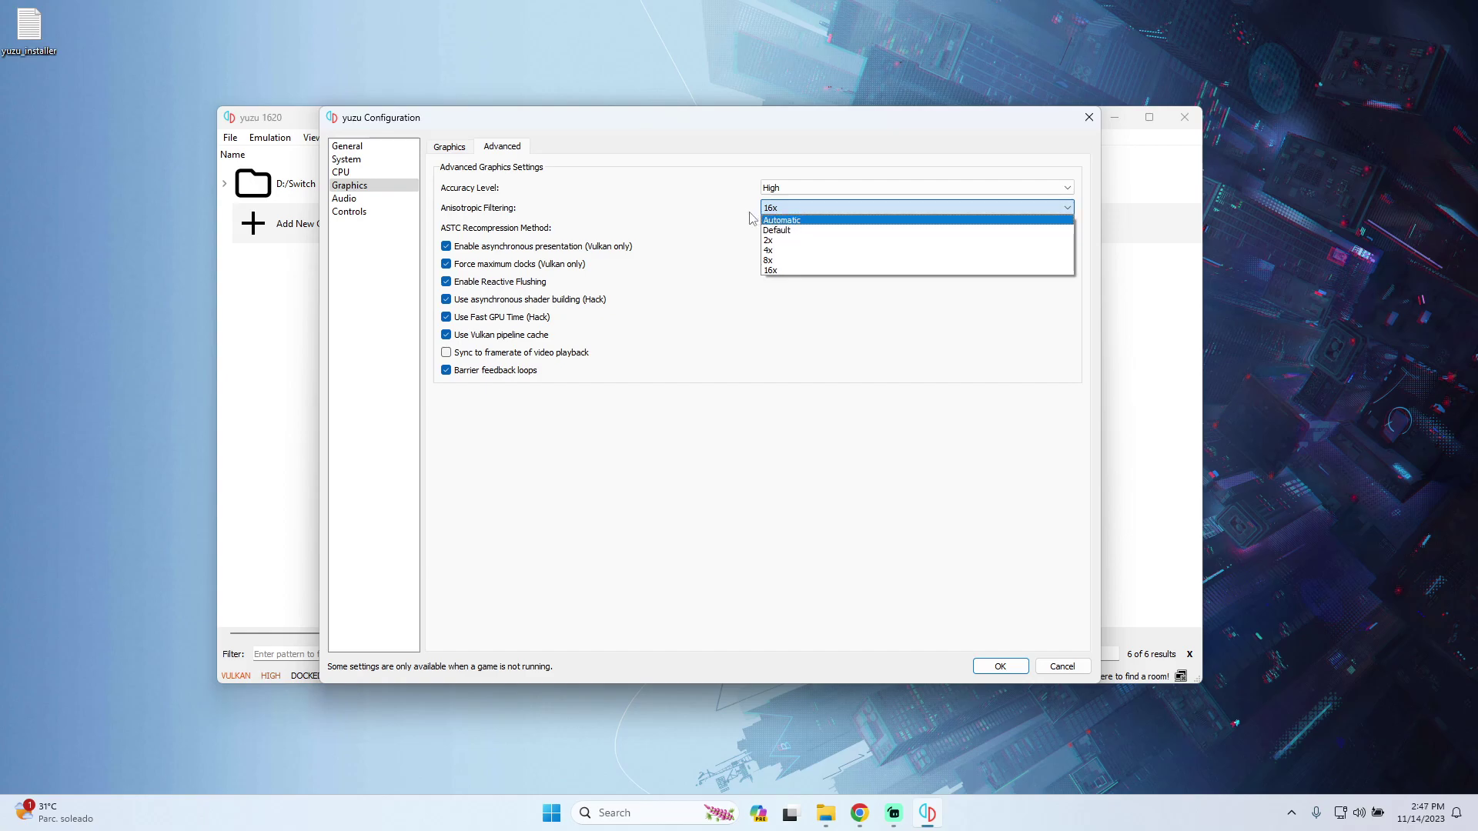
pyautogui.click(772, 271)
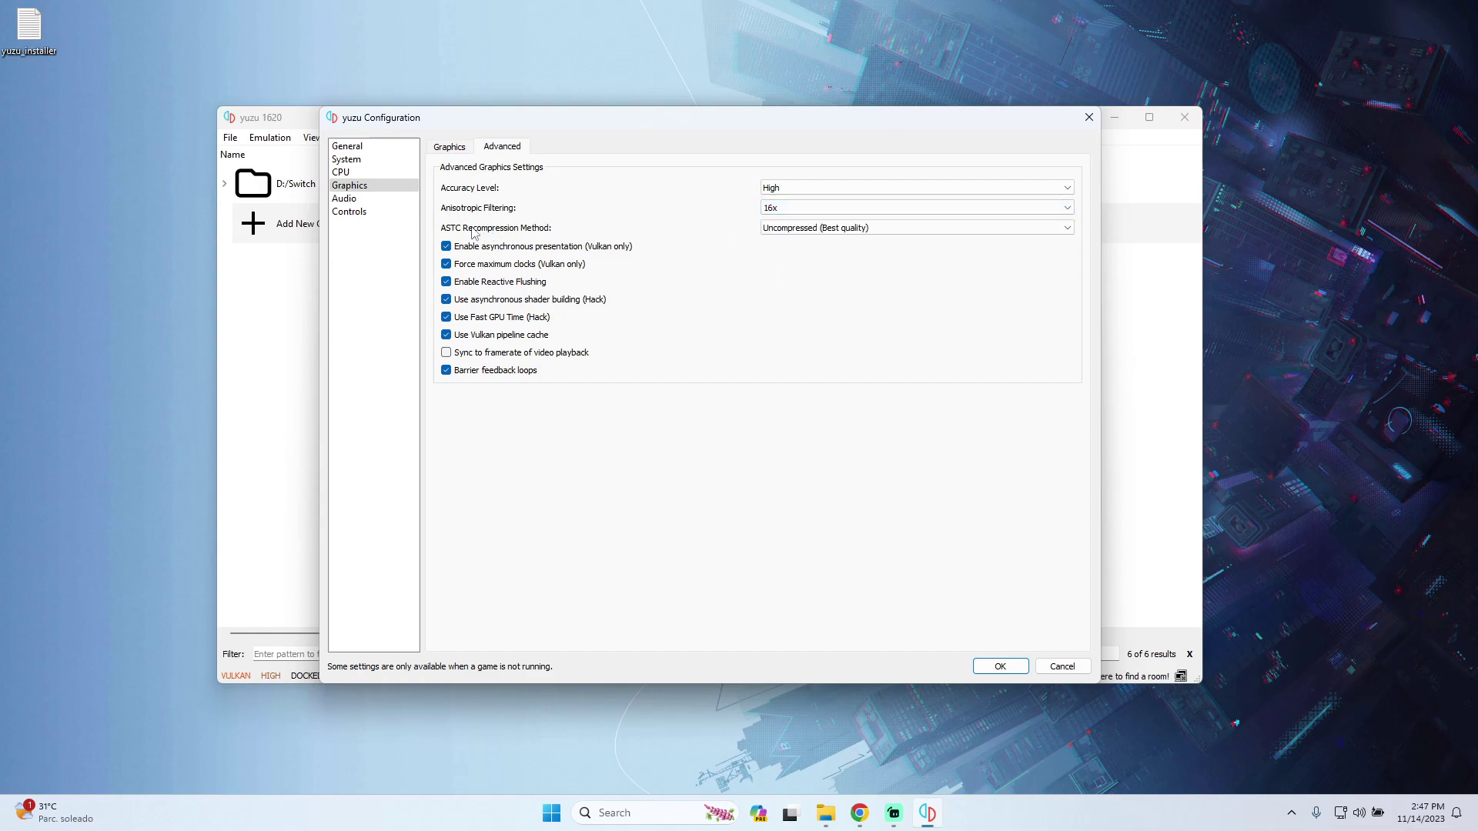
# Set the ASTC recompression method to Uncompressed (Best quality).
pyautogui.click(810, 229)
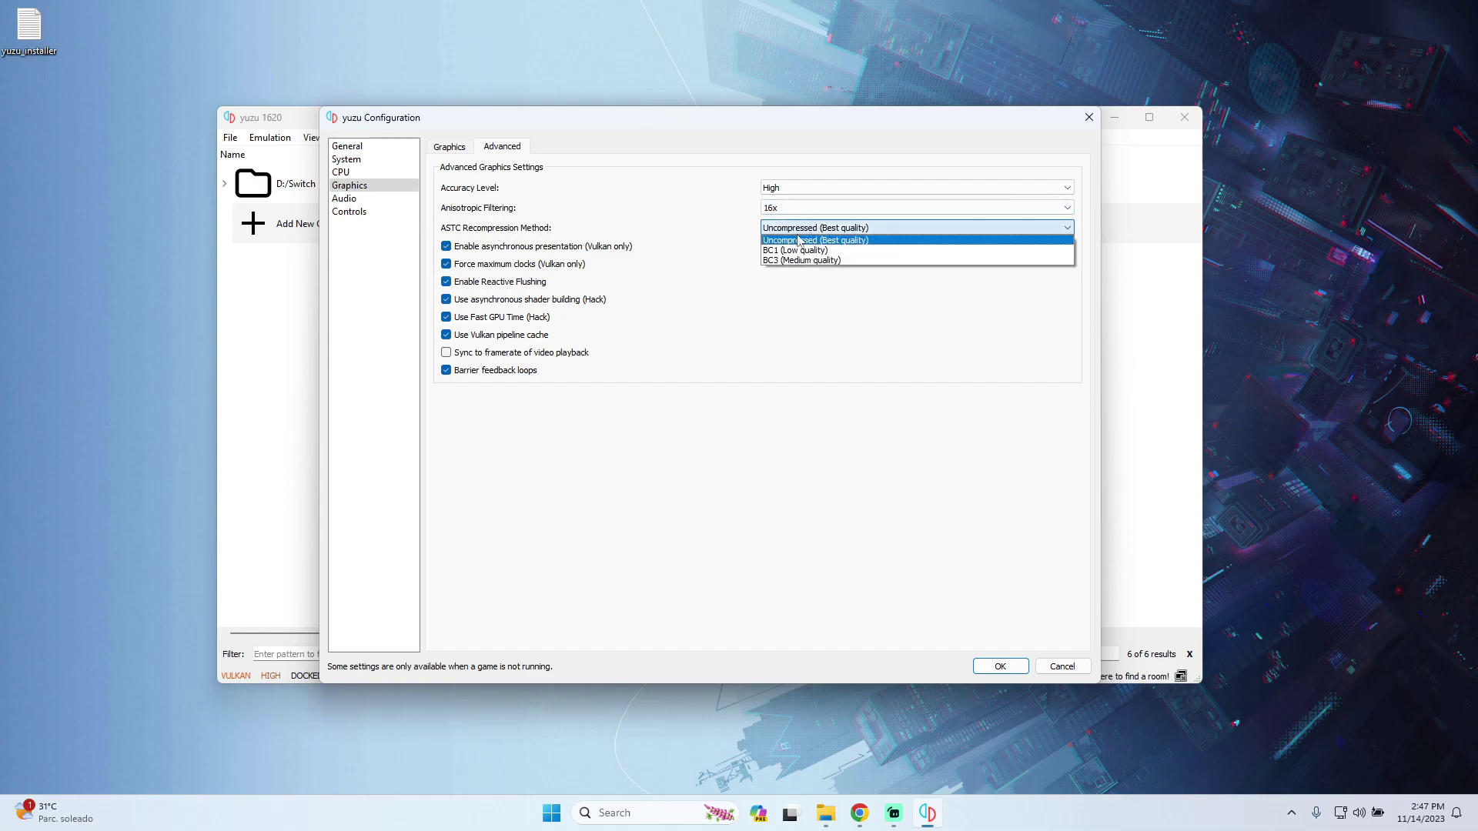
pyautogui.click(834, 242)
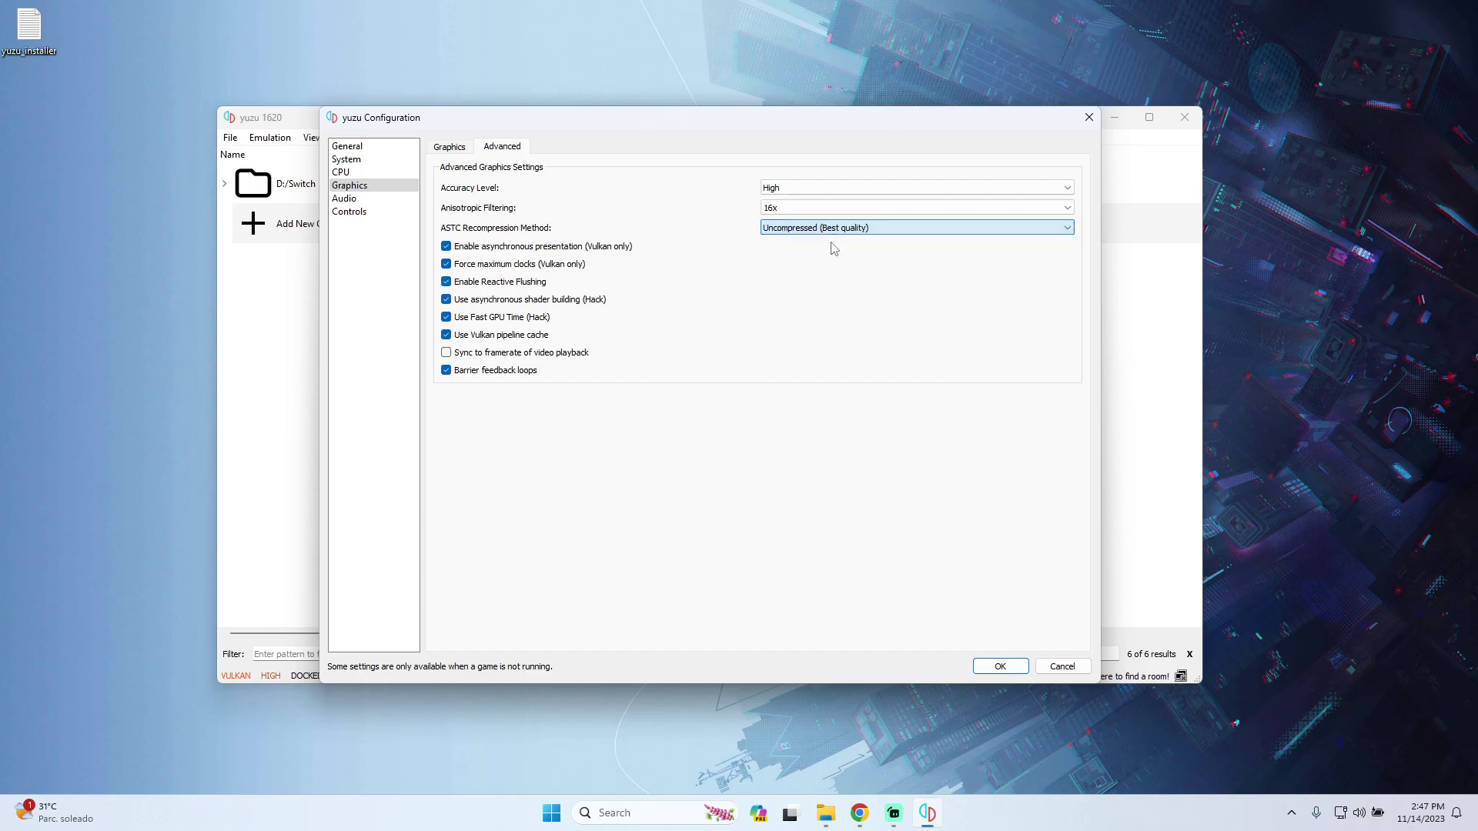
pyautogui.click(810, 233)
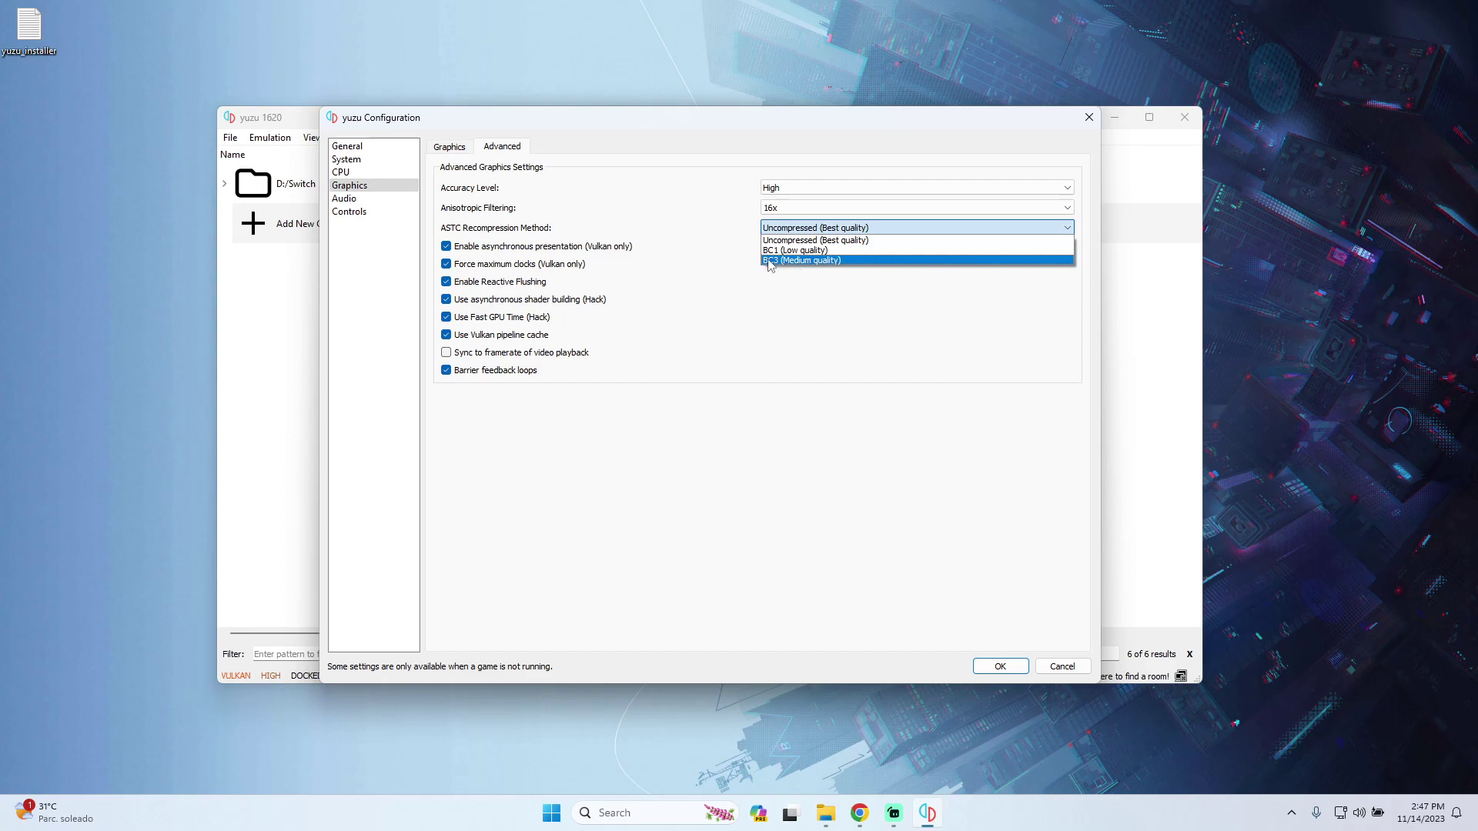
pyautogui.click(783, 239)
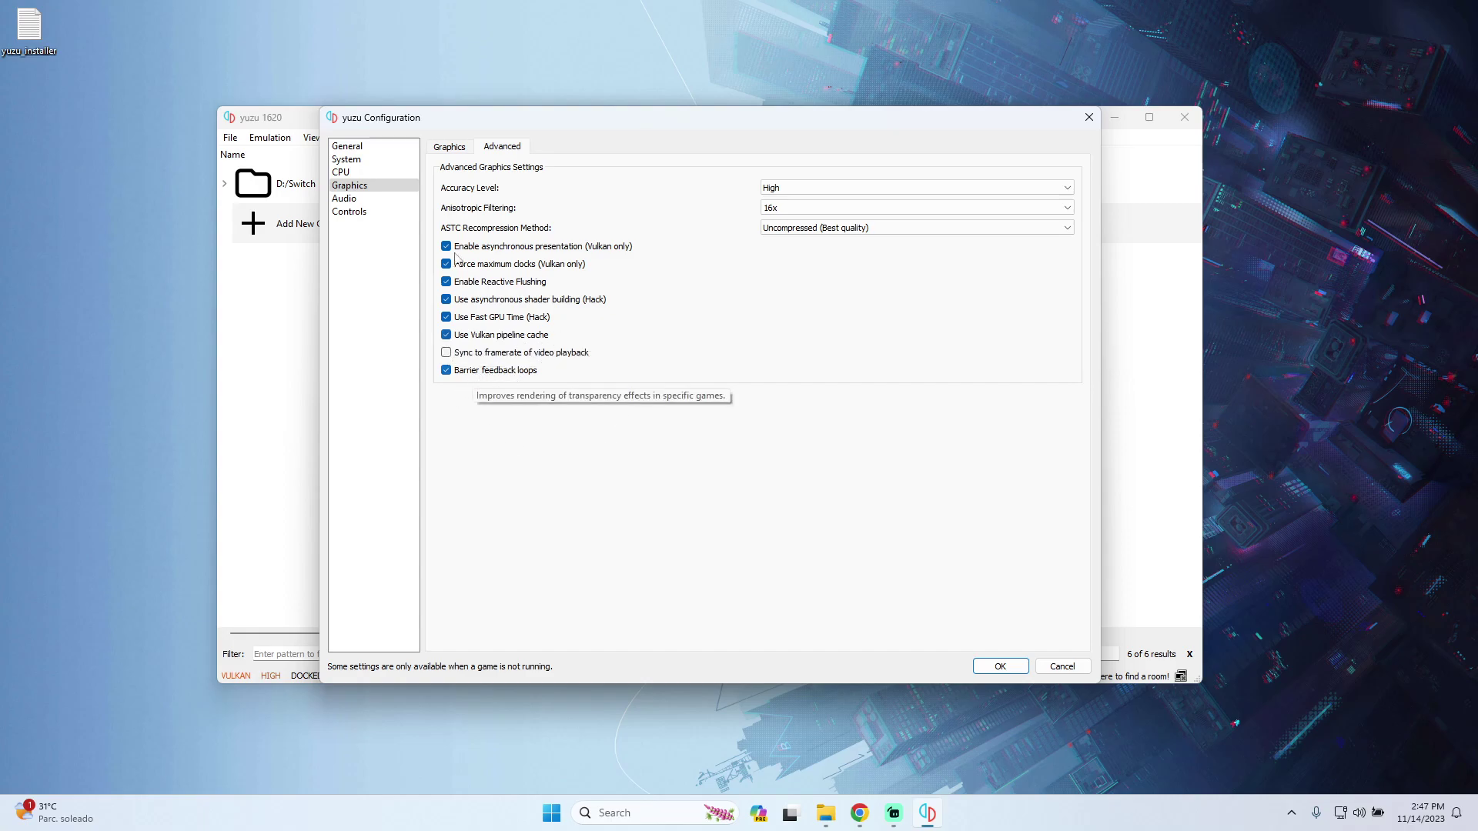
# Set the sound output mode to Surround in the audio settings.
pyautogui.click(386, 200)
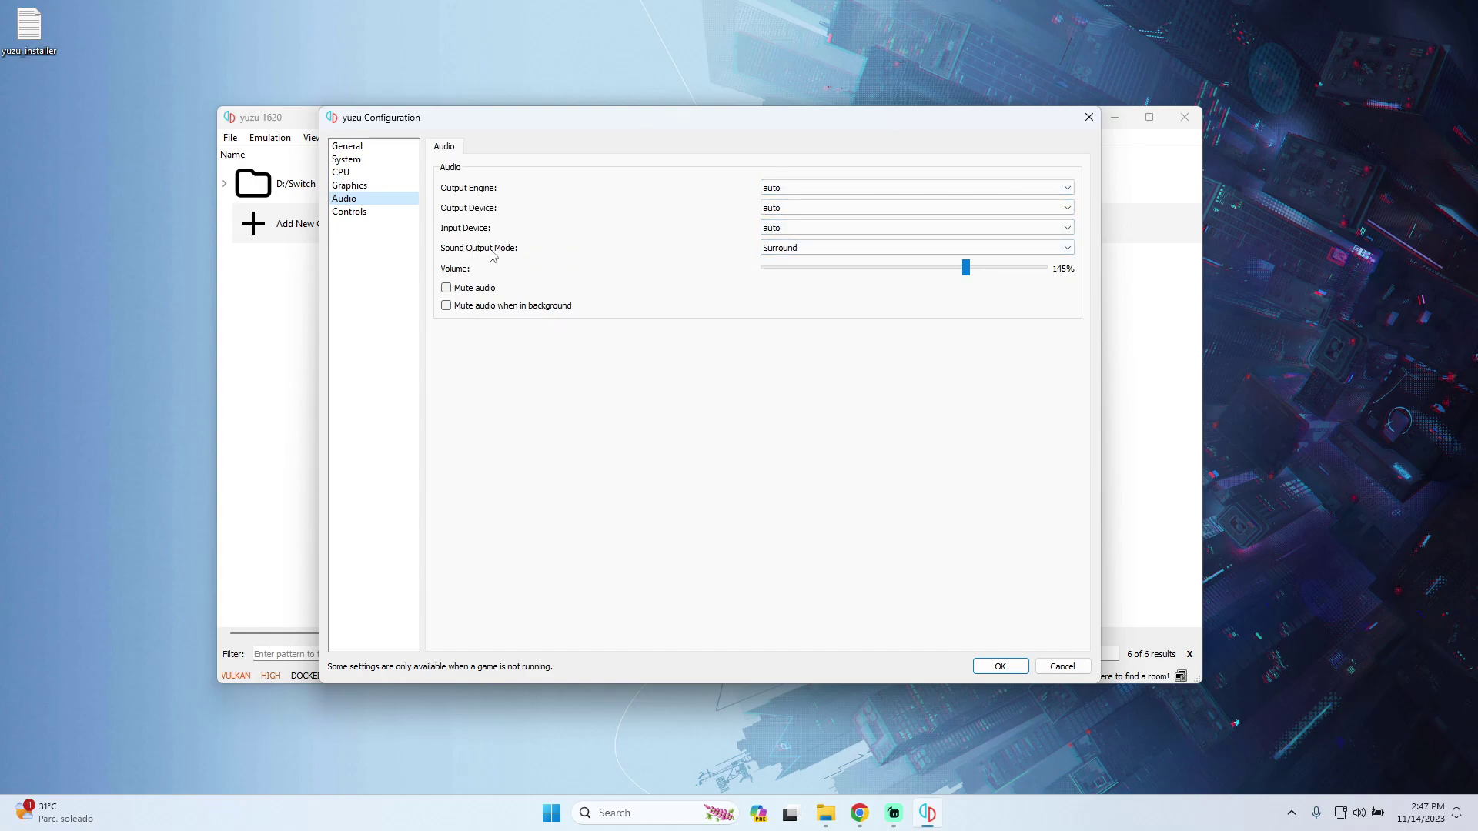
pyautogui.click(774, 247)
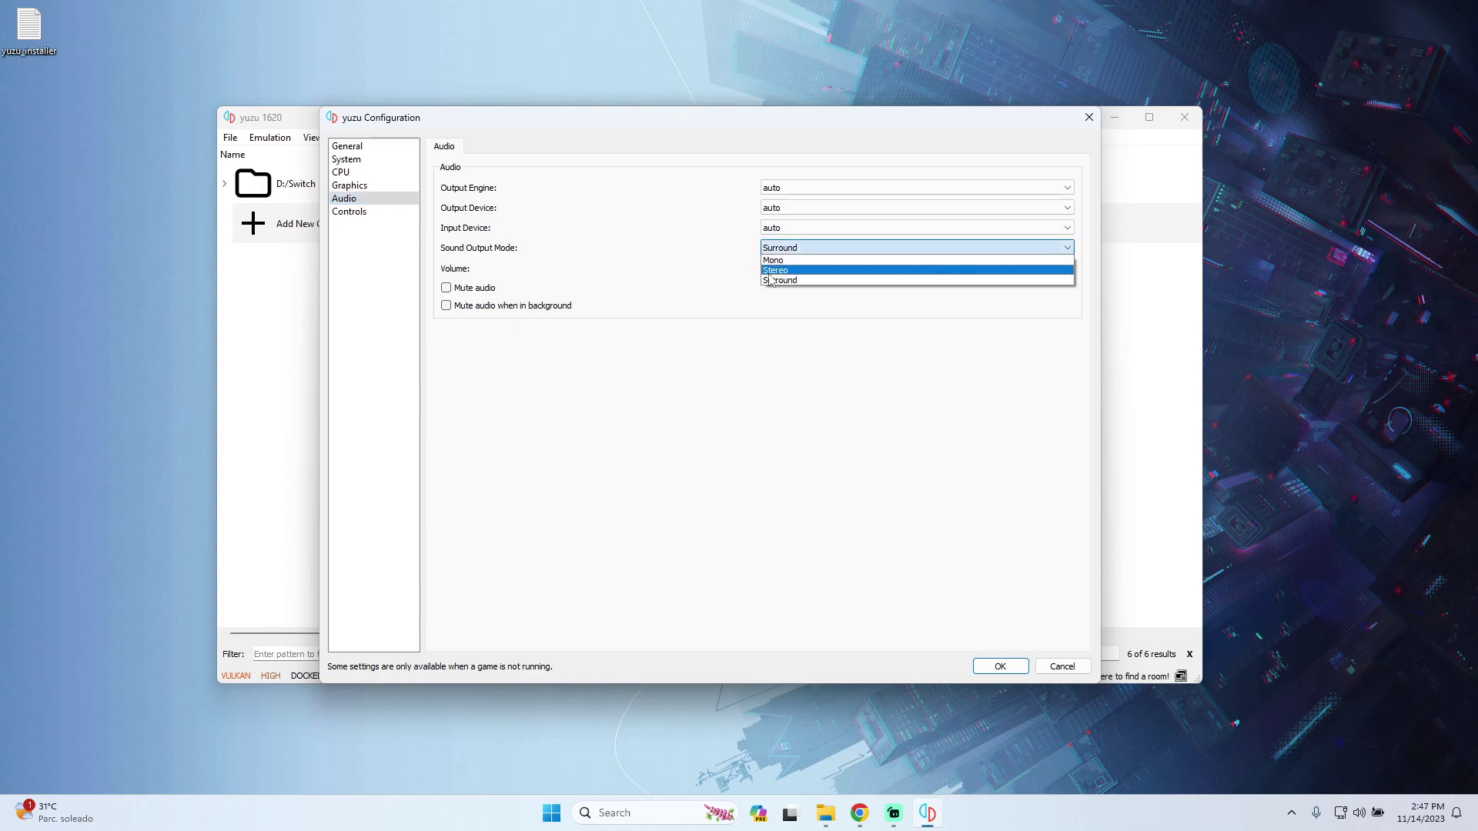
pyautogui.click(759, 280)
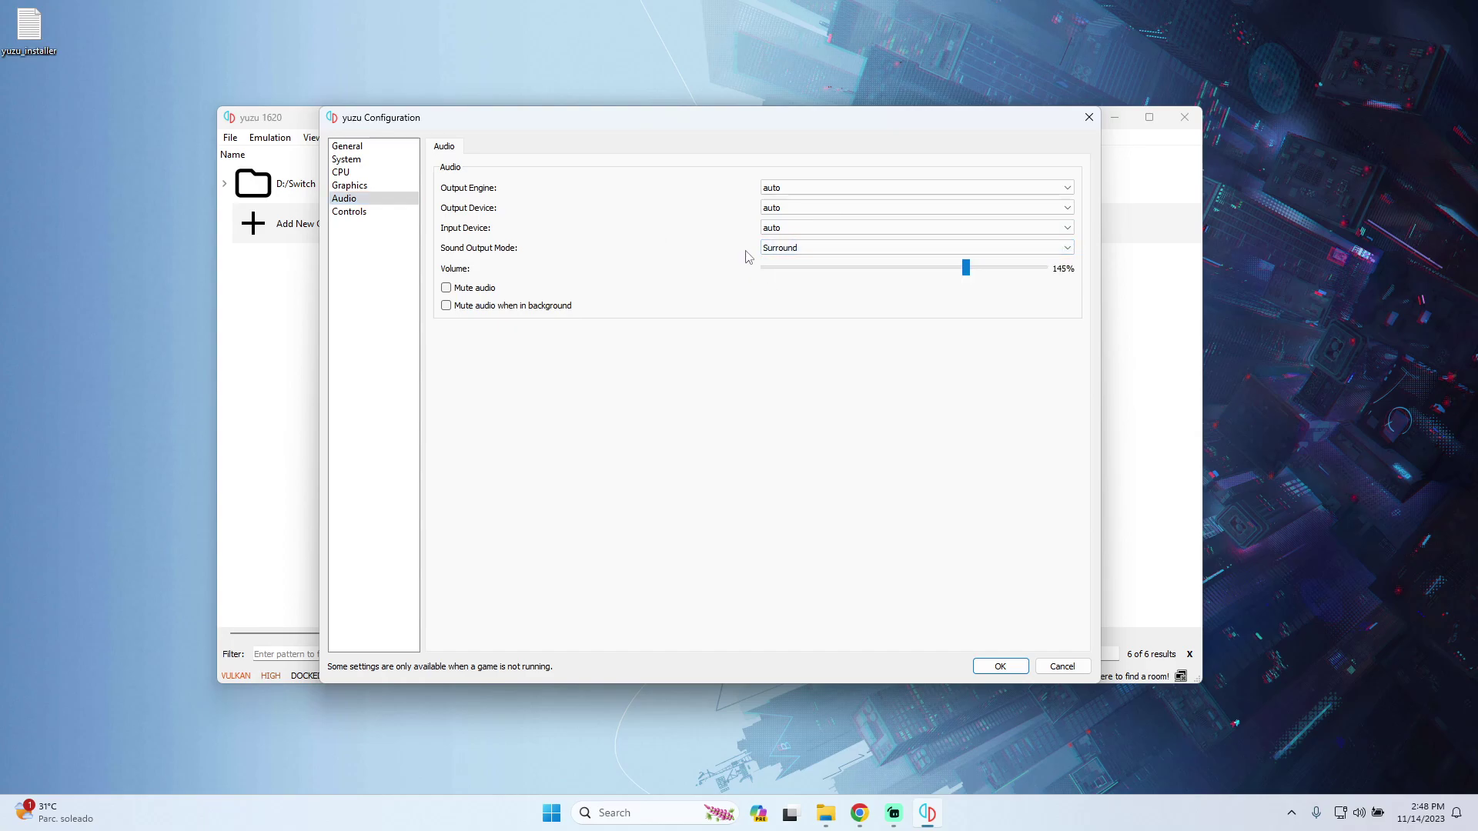
pyautogui.click(769, 247)
pyautogui.click(775, 281)
# Set Player 1's controller type to Pro Controller in the control settings.
pyautogui.click(361, 212)
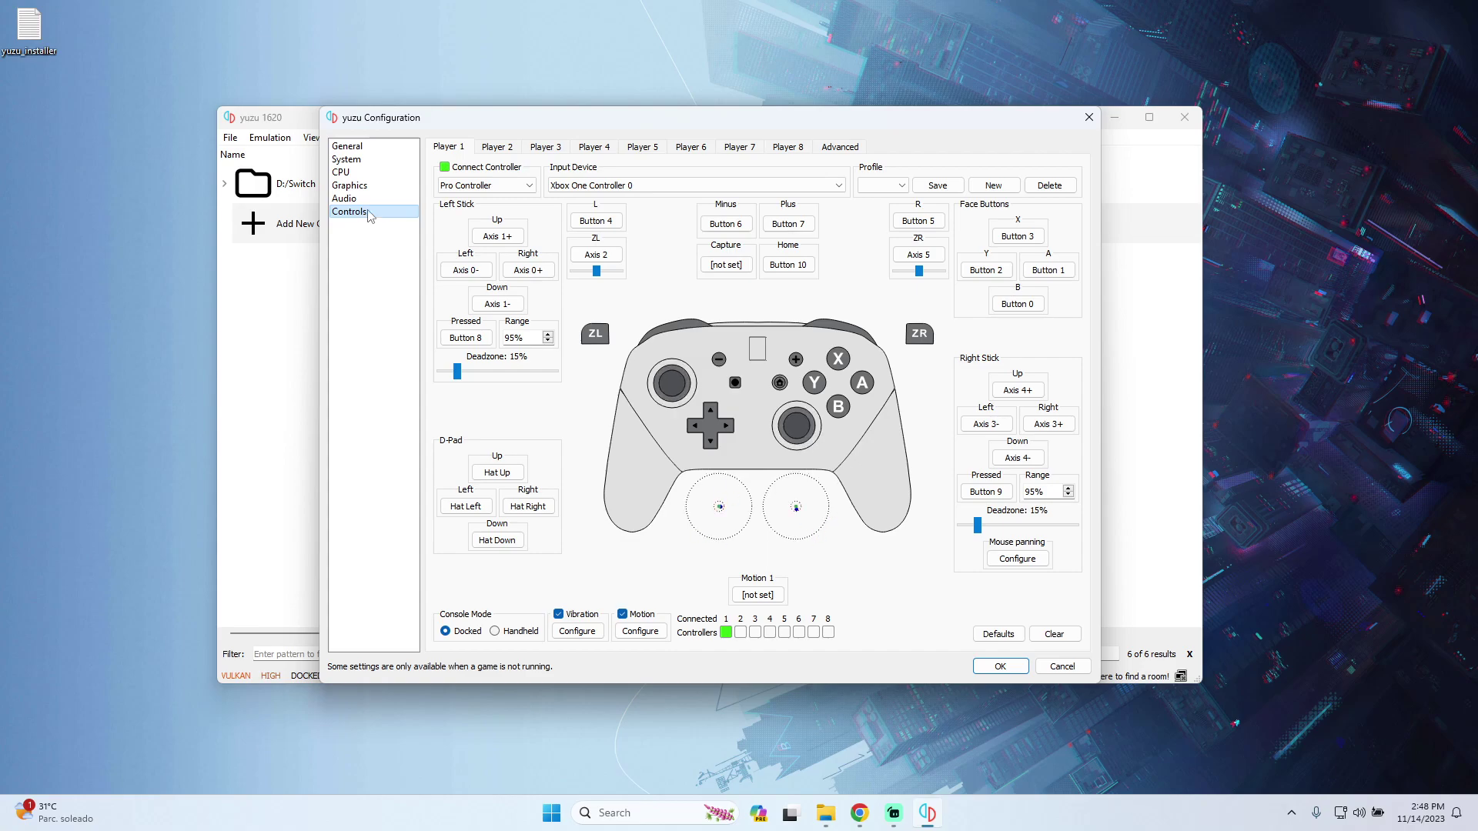
pyautogui.click(520, 188)
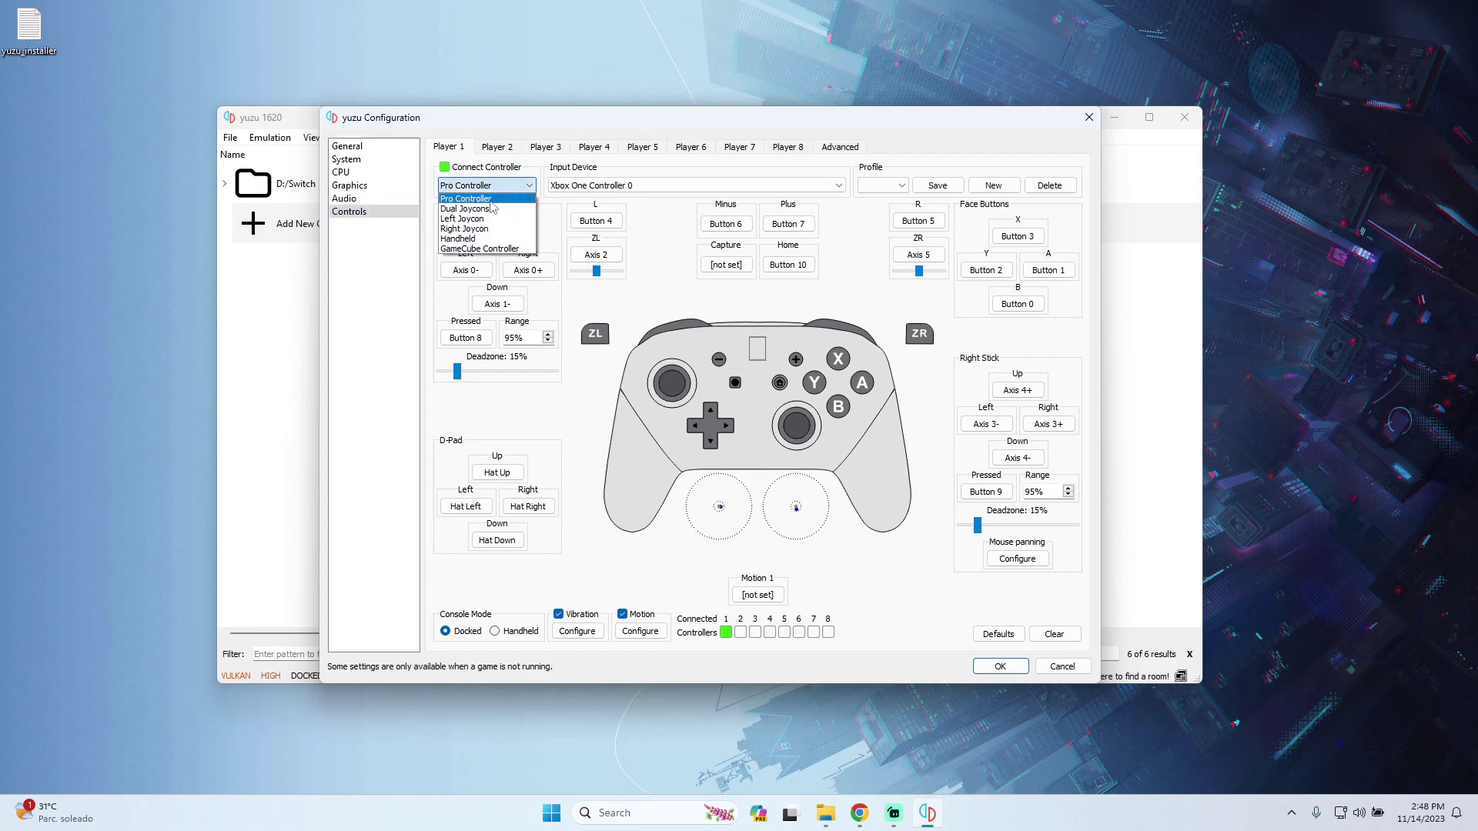
pyautogui.click(490, 202)
# Choose Xbox One Controller 0 as the input device for Player 1.
pyautogui.click(648, 186)
pyautogui.click(648, 191)
pyautogui.click(648, 191)
pyautogui.click(648, 192)
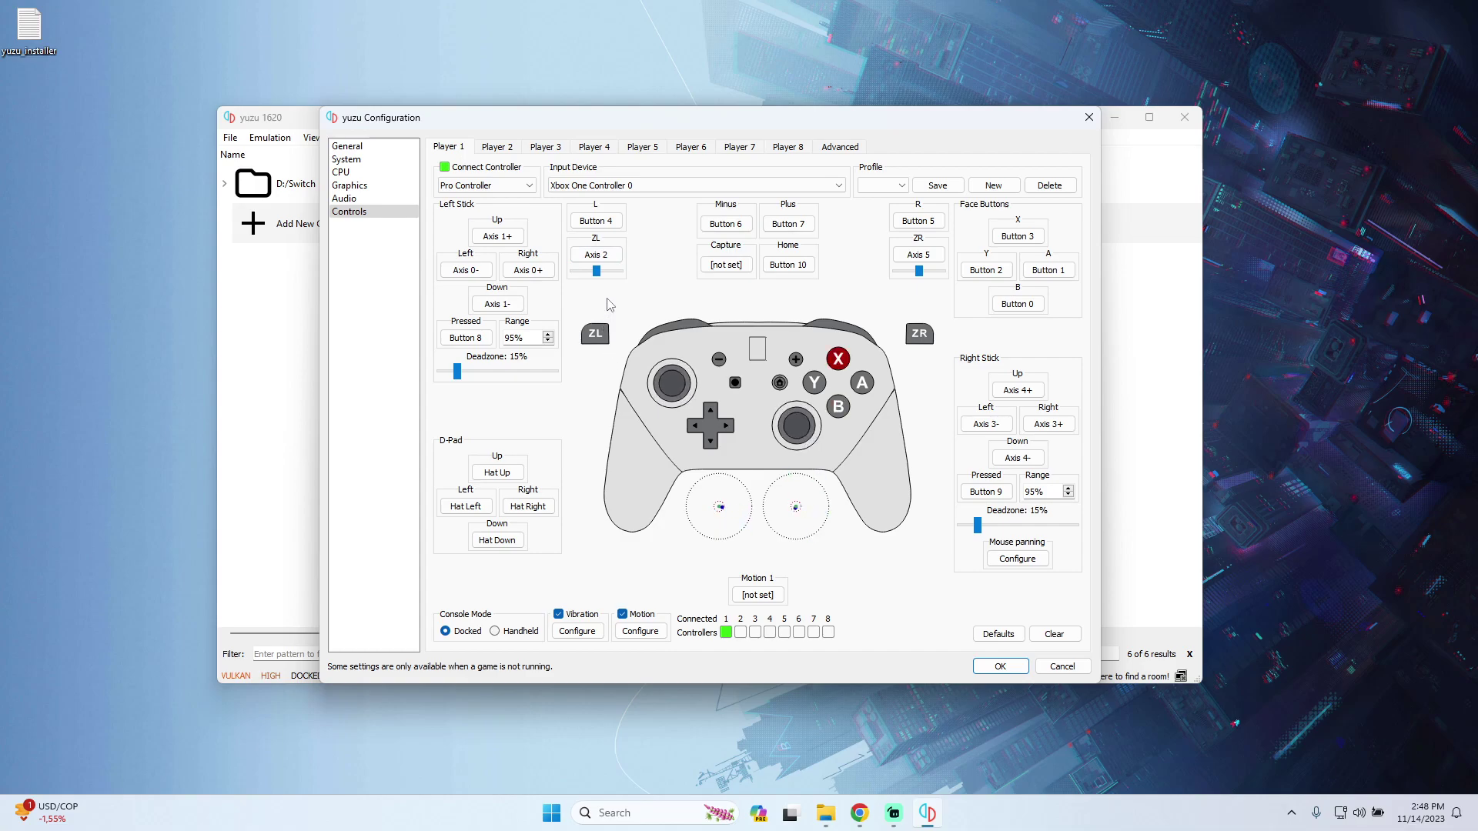
pyautogui.click(612, 187)
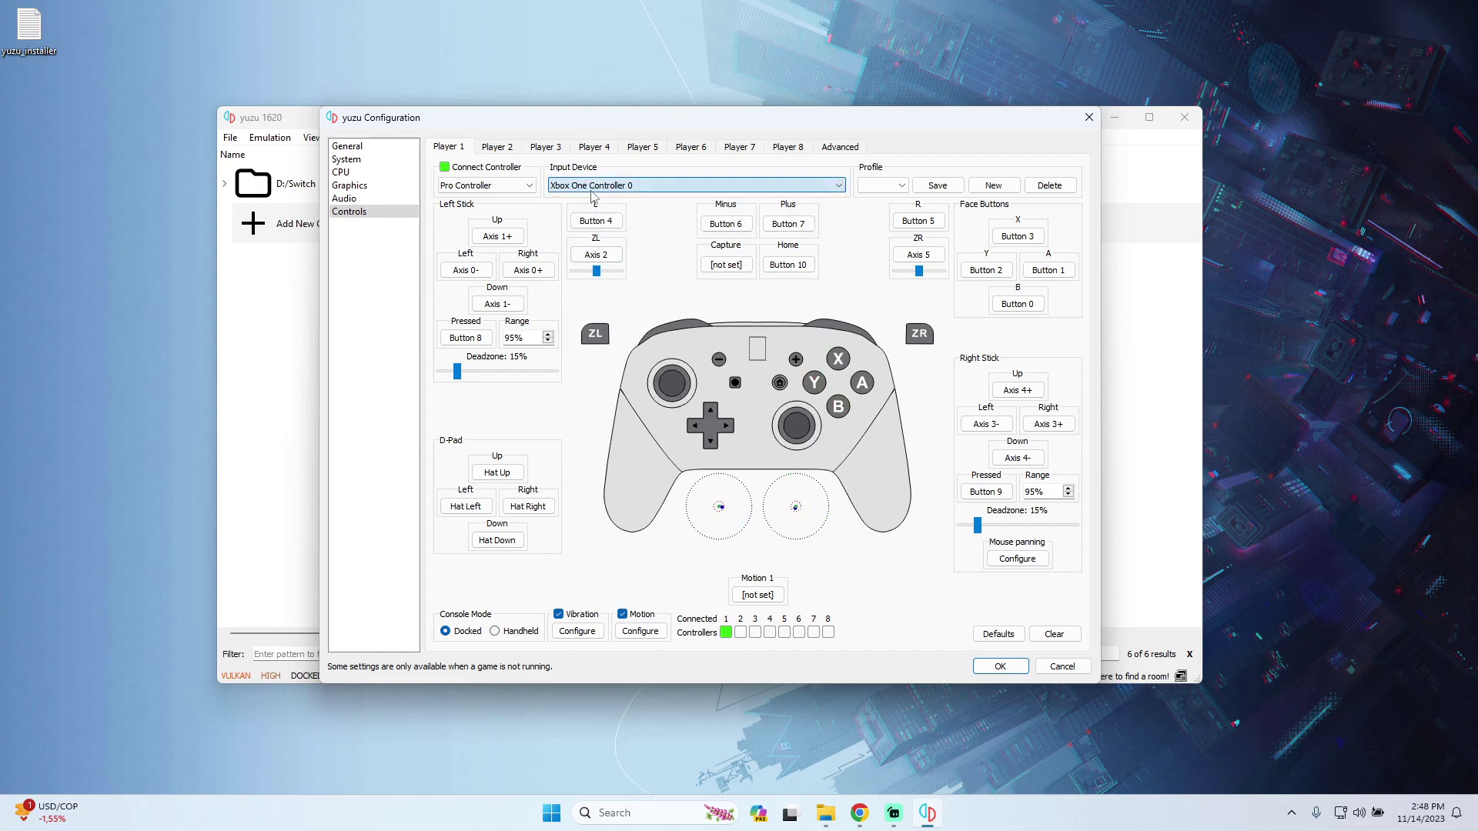
pyautogui.click(610, 187)
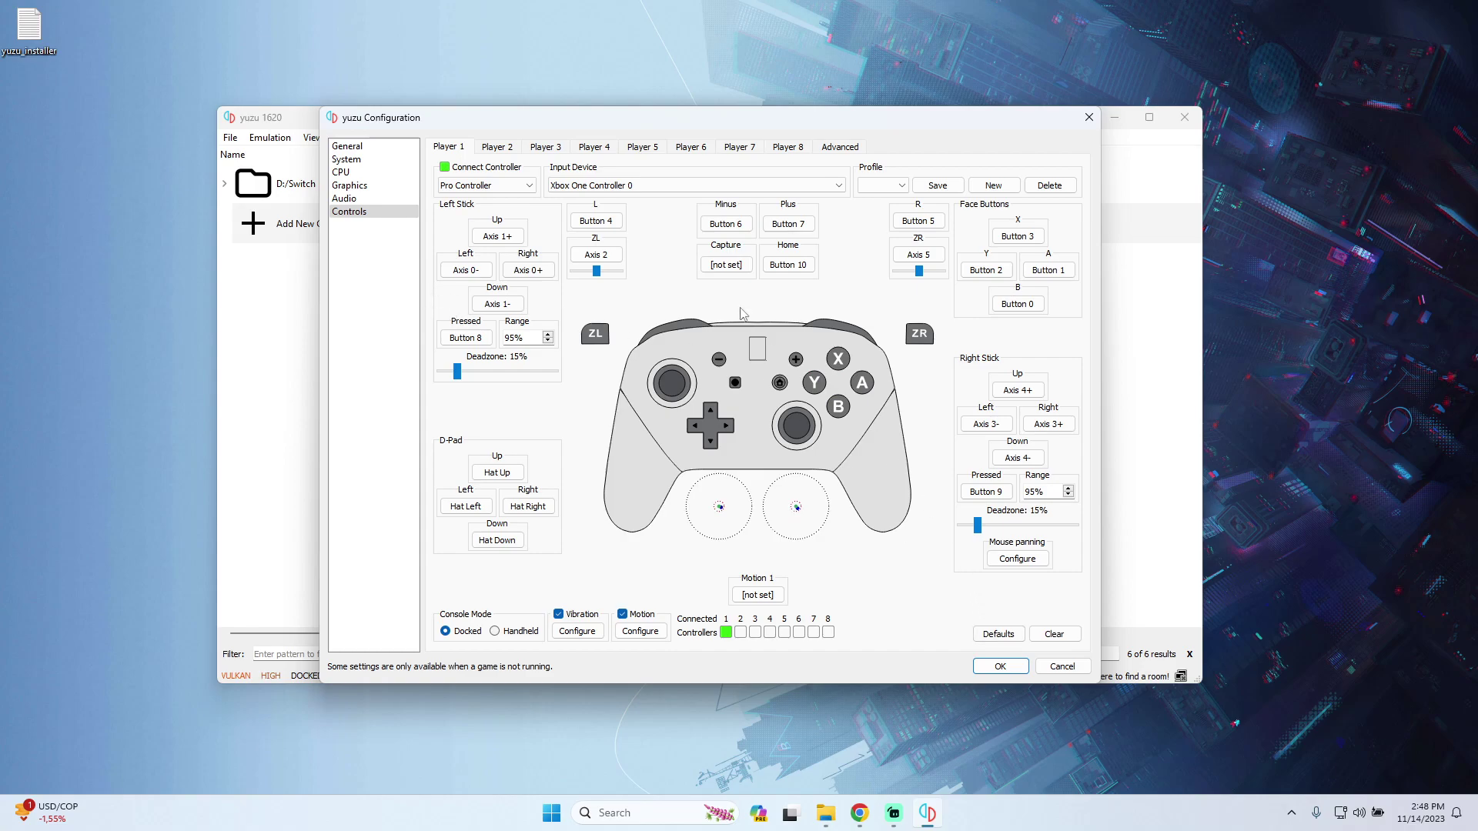
# Save the controller configuration and show the list of recently opened game files.
pyautogui.click(999, 667)
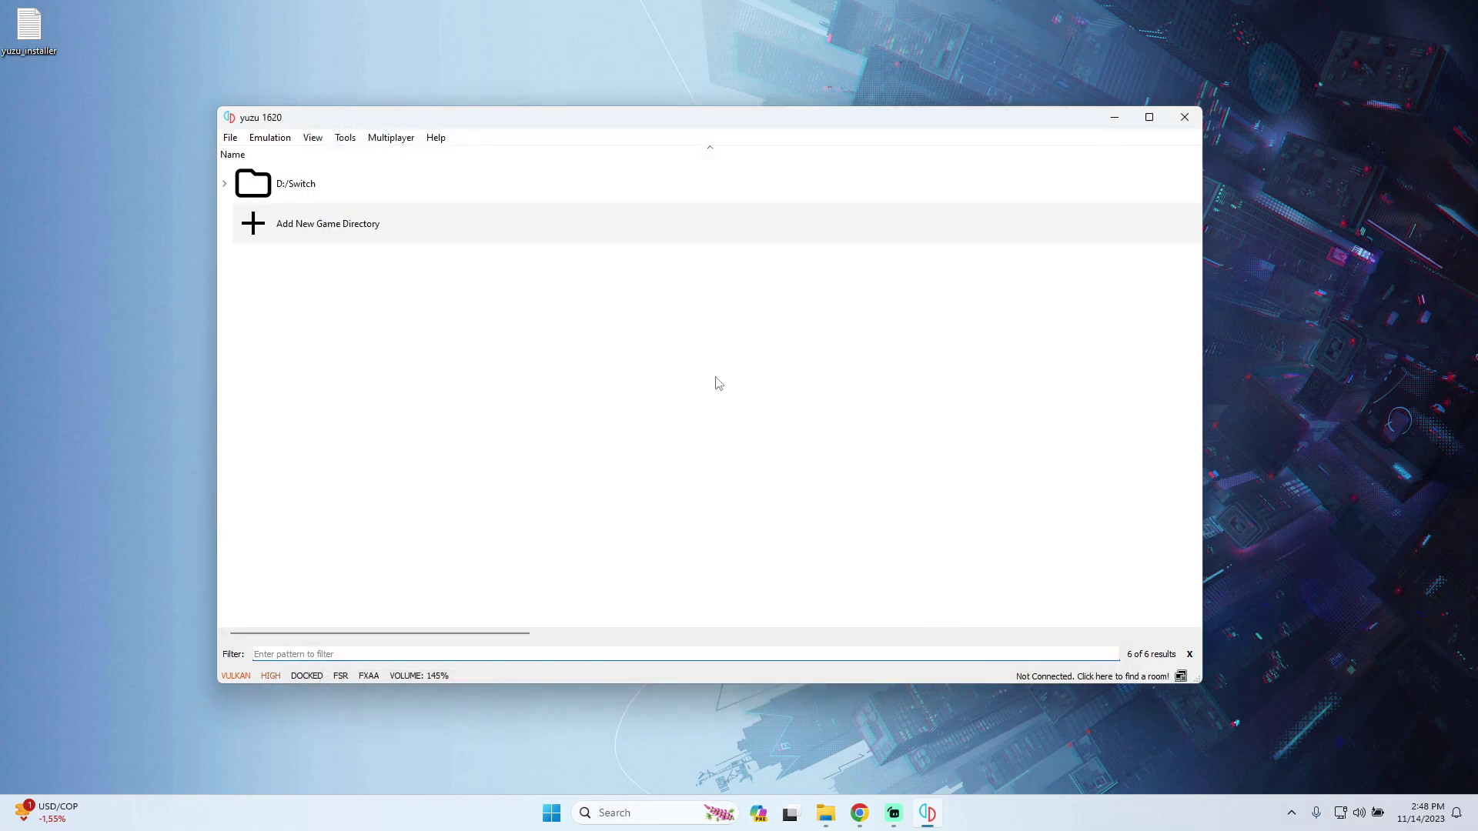
pyautogui.click(232, 138)
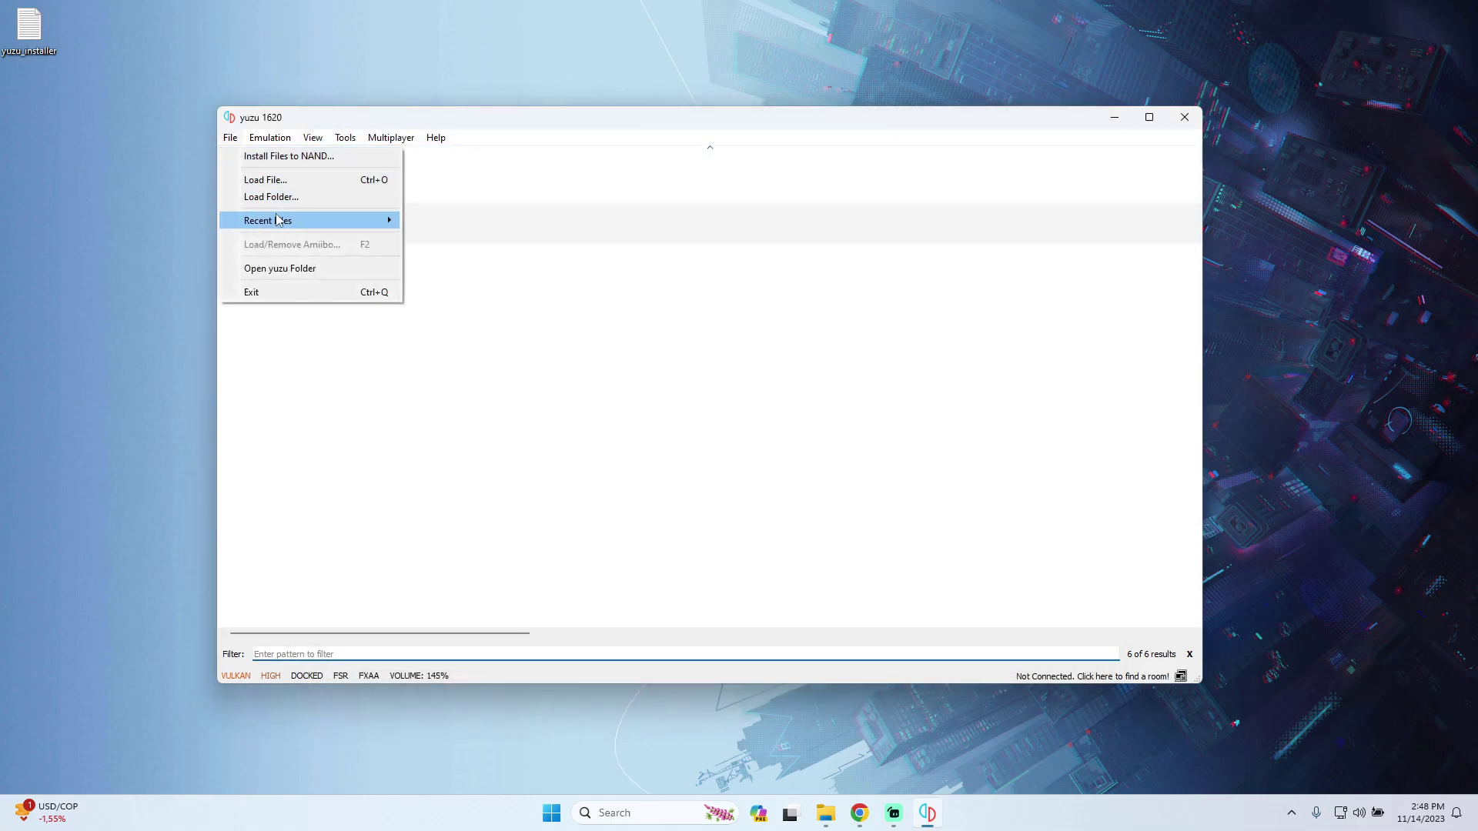
pyautogui.moveTo(279, 220)
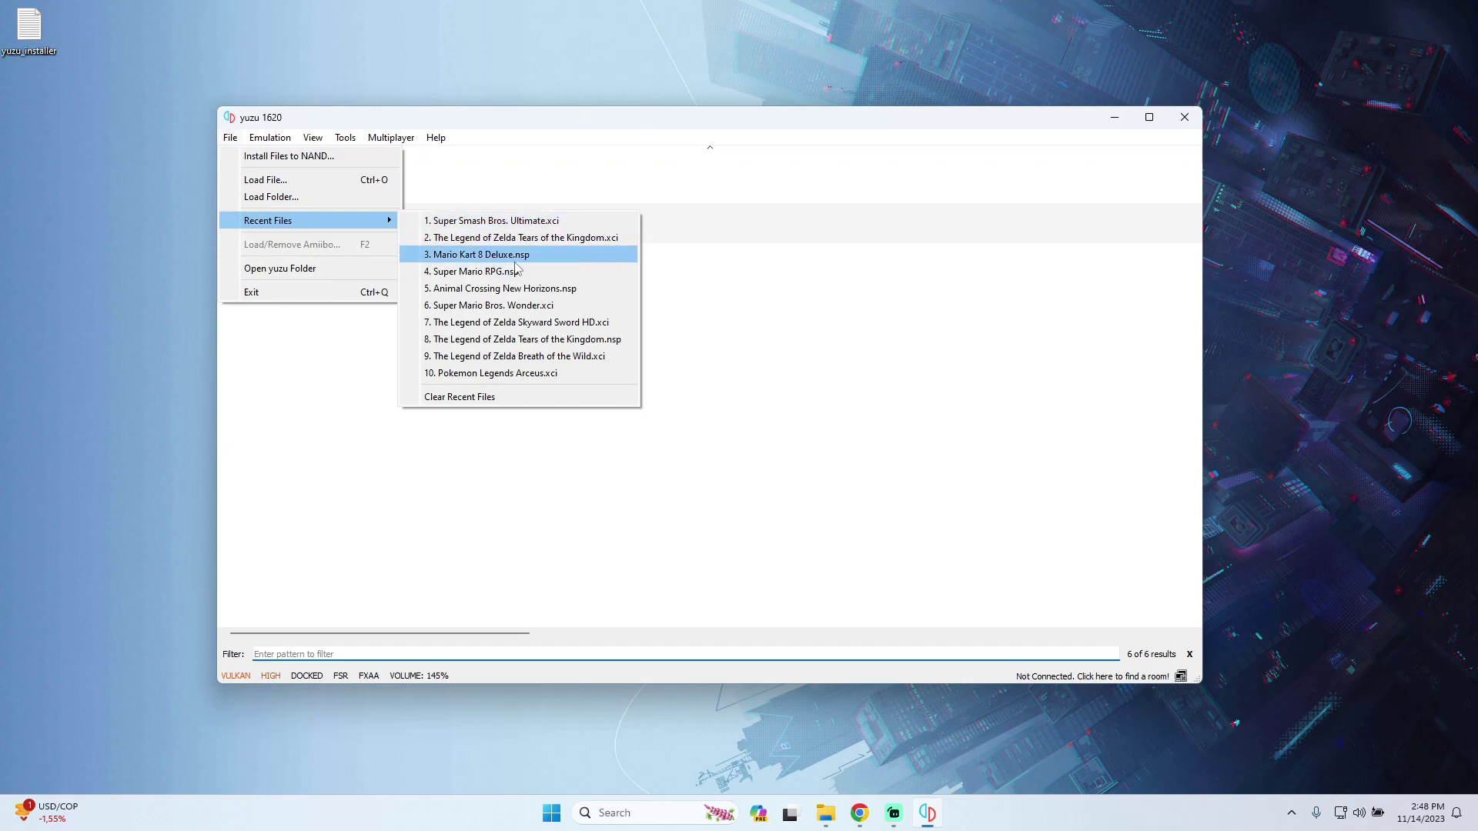
# Quit the background app that offers profiles from the Windows system tray.
pyautogui.click(1292, 813)
pyautogui.rightClick(1230, 736)
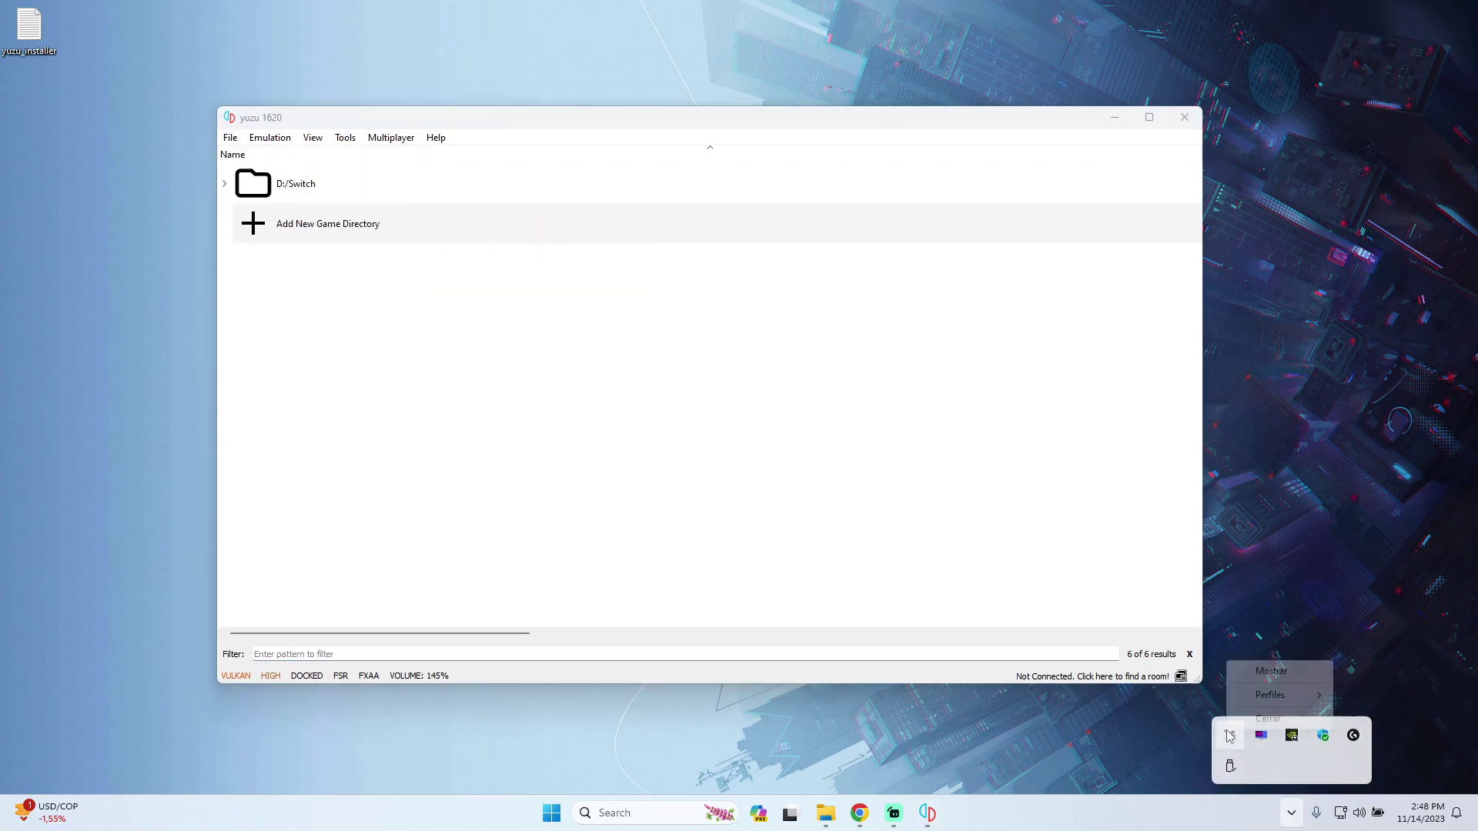
pyautogui.click(1255, 719)
# Launch Mario Kart 8 Deluxe.nsp from the recently opened files and choose the default Player Mii past the title screen.
pyautogui.click(230, 137)
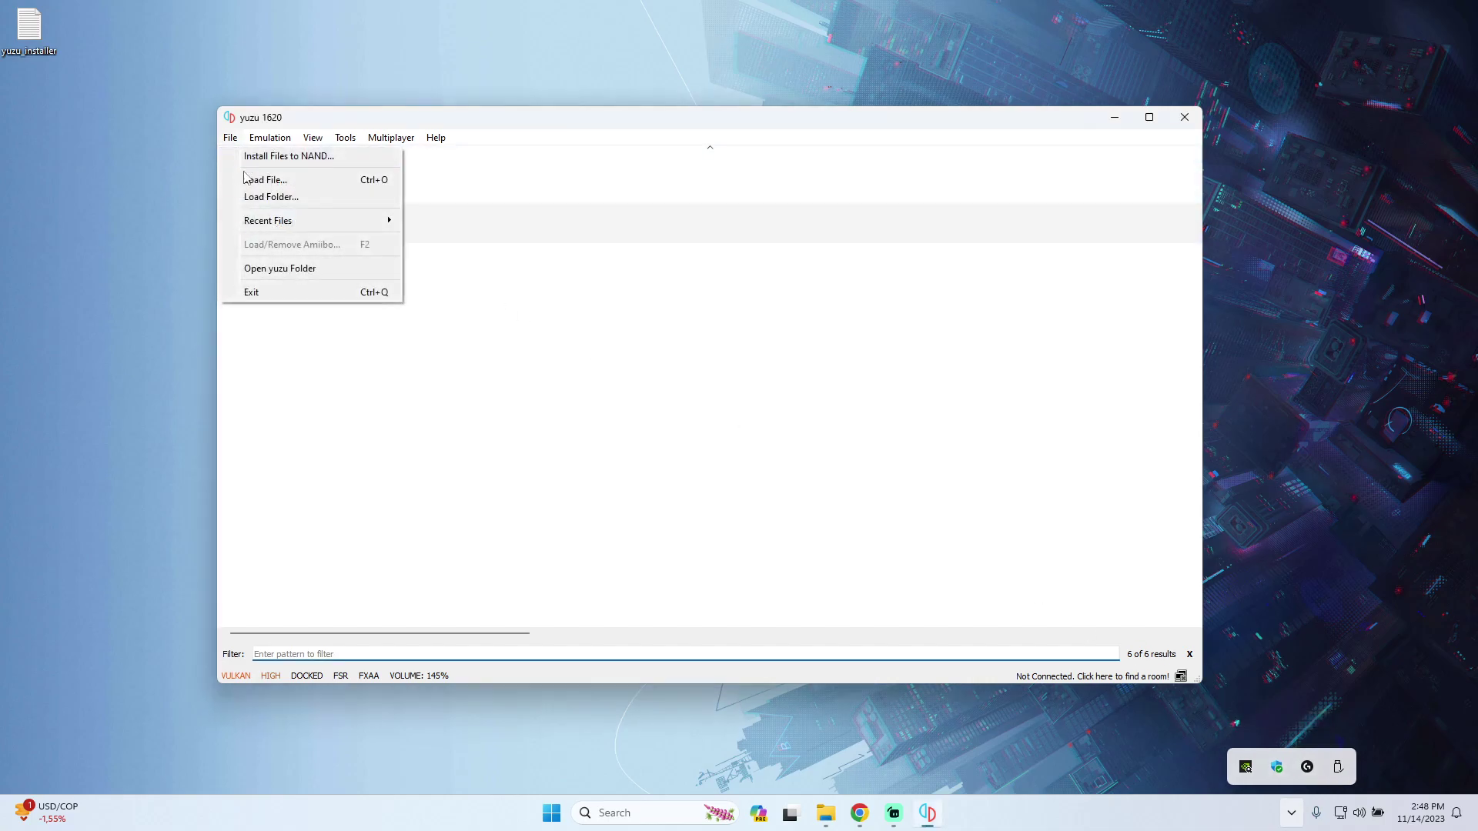
pyautogui.click(505, 263)
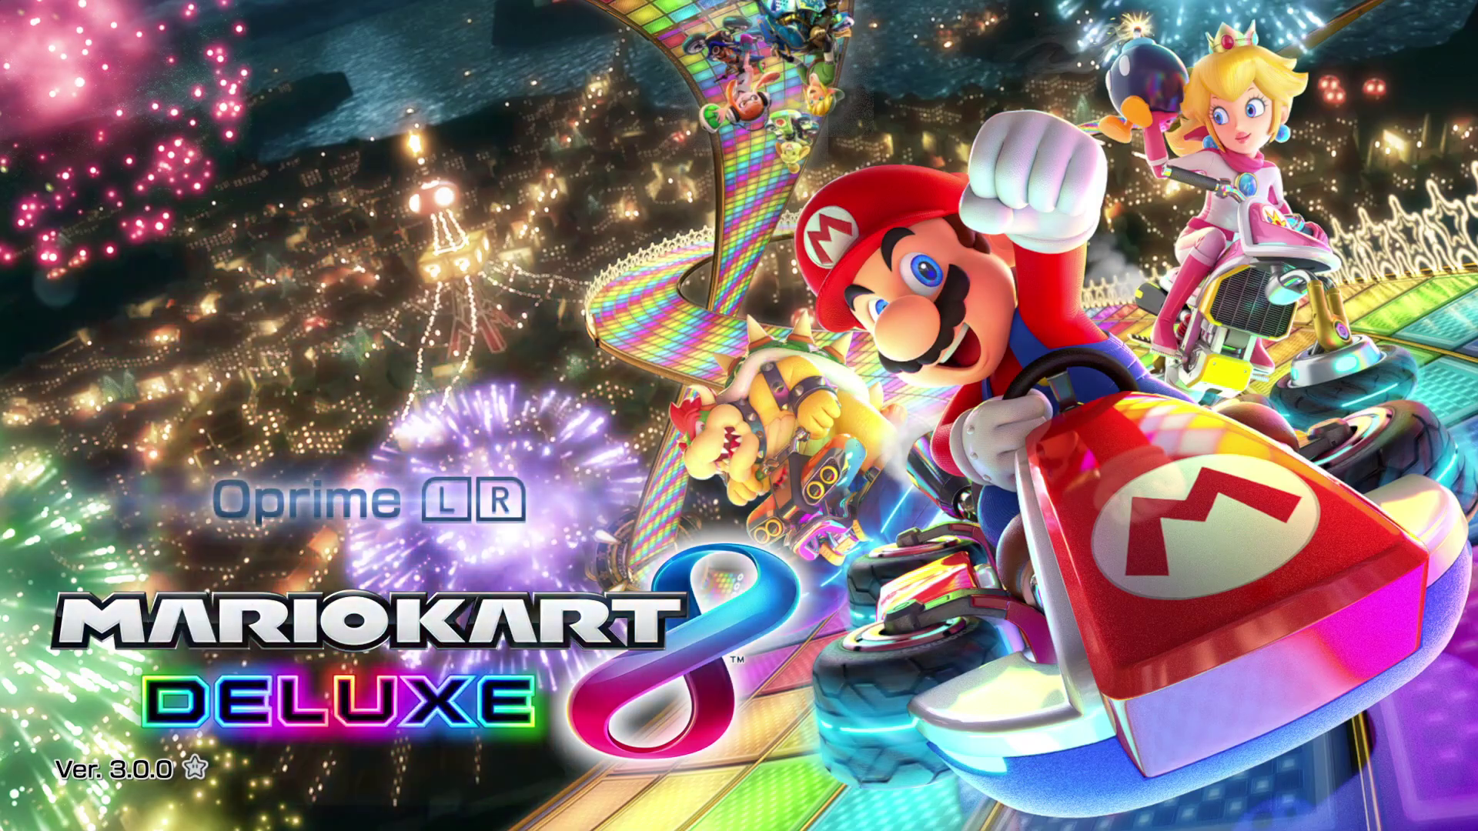
pyautogui.press('Return')
pyautogui.press('Right')
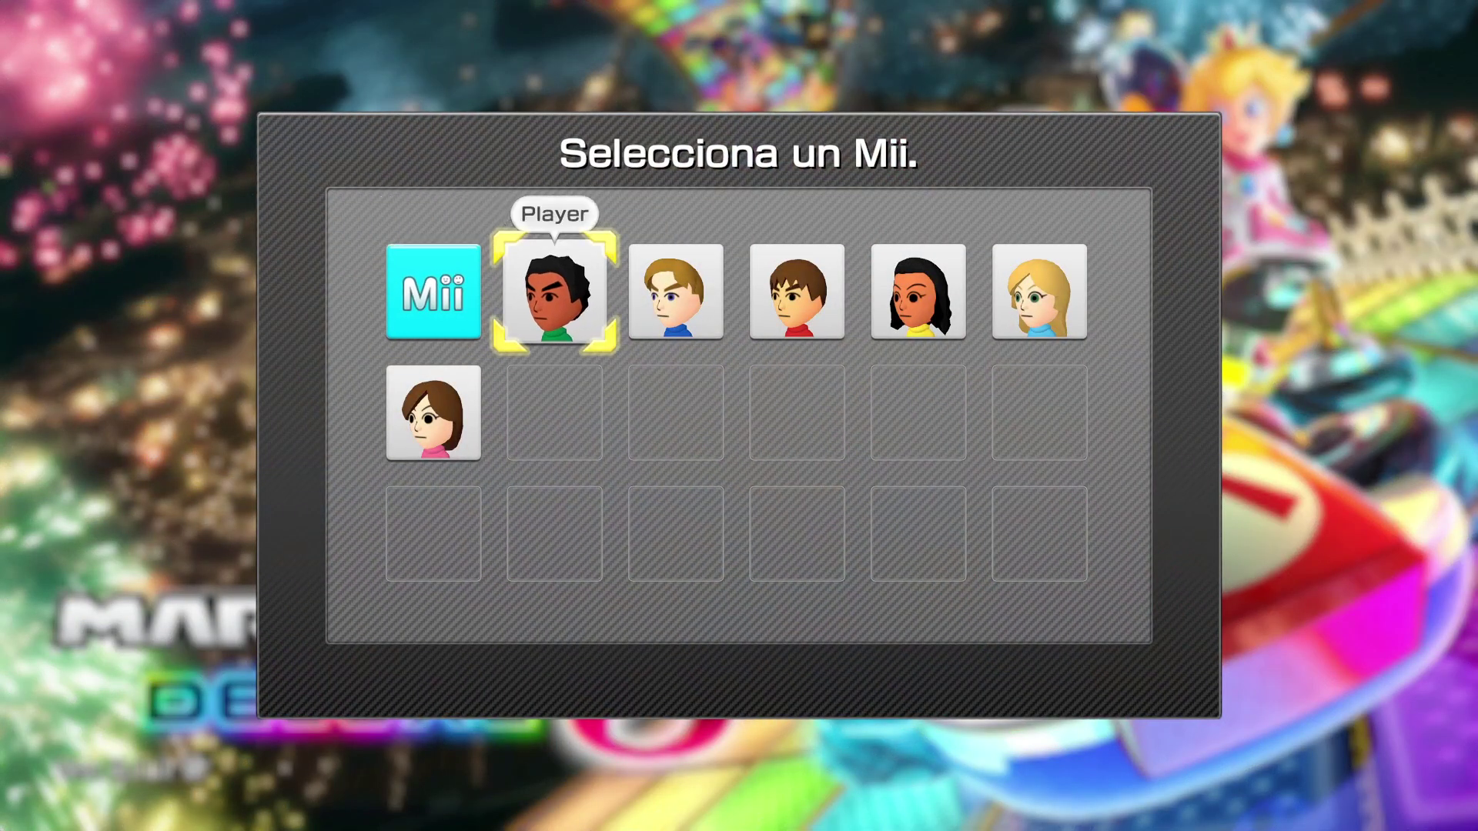
pyautogui.press('Return')
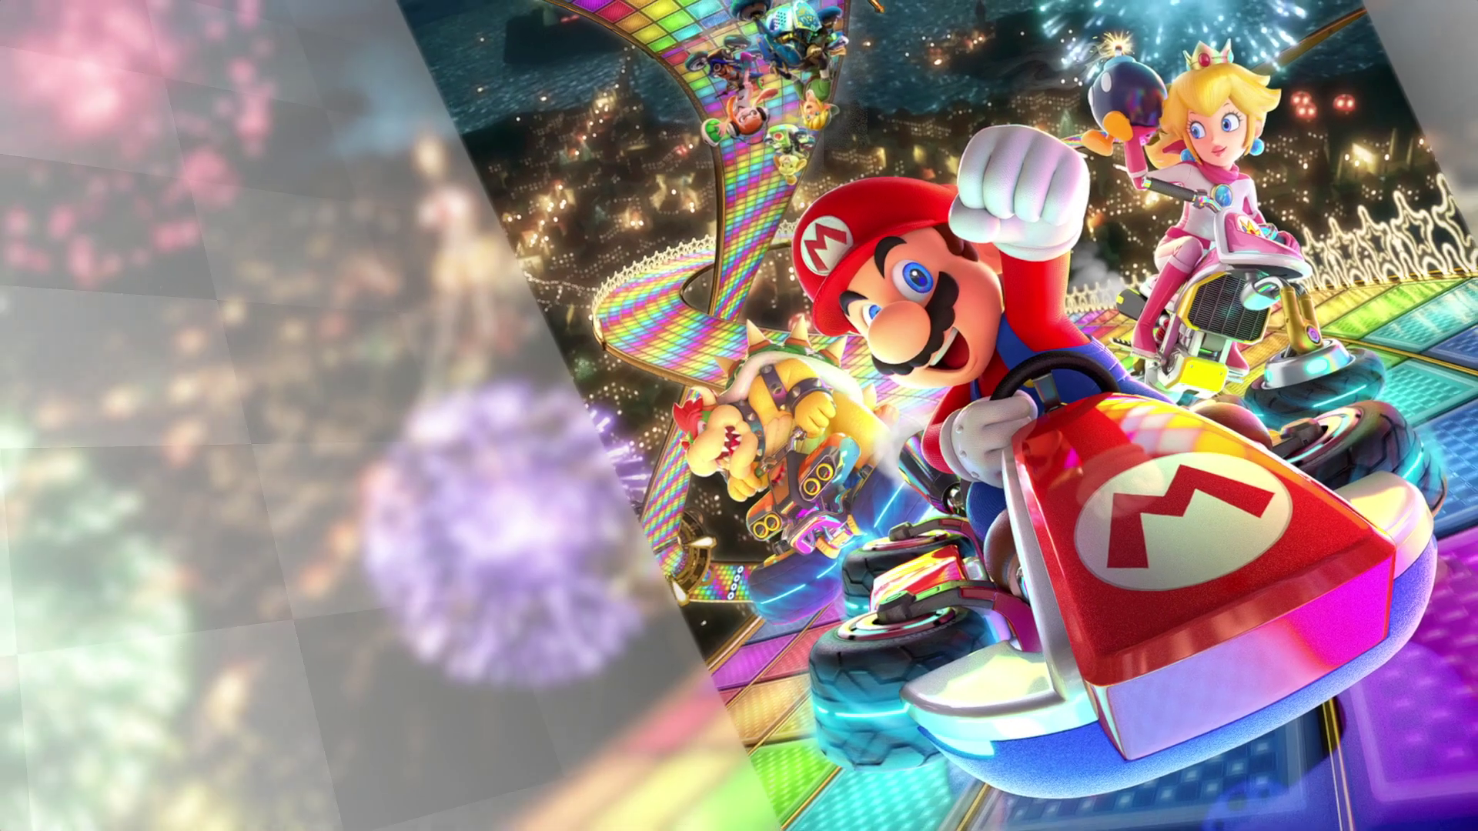
# Start a single-player (Un jugador) Grand Prix in the 50 cc class.
pyautogui.press('Down')
pyautogui.press('Up')
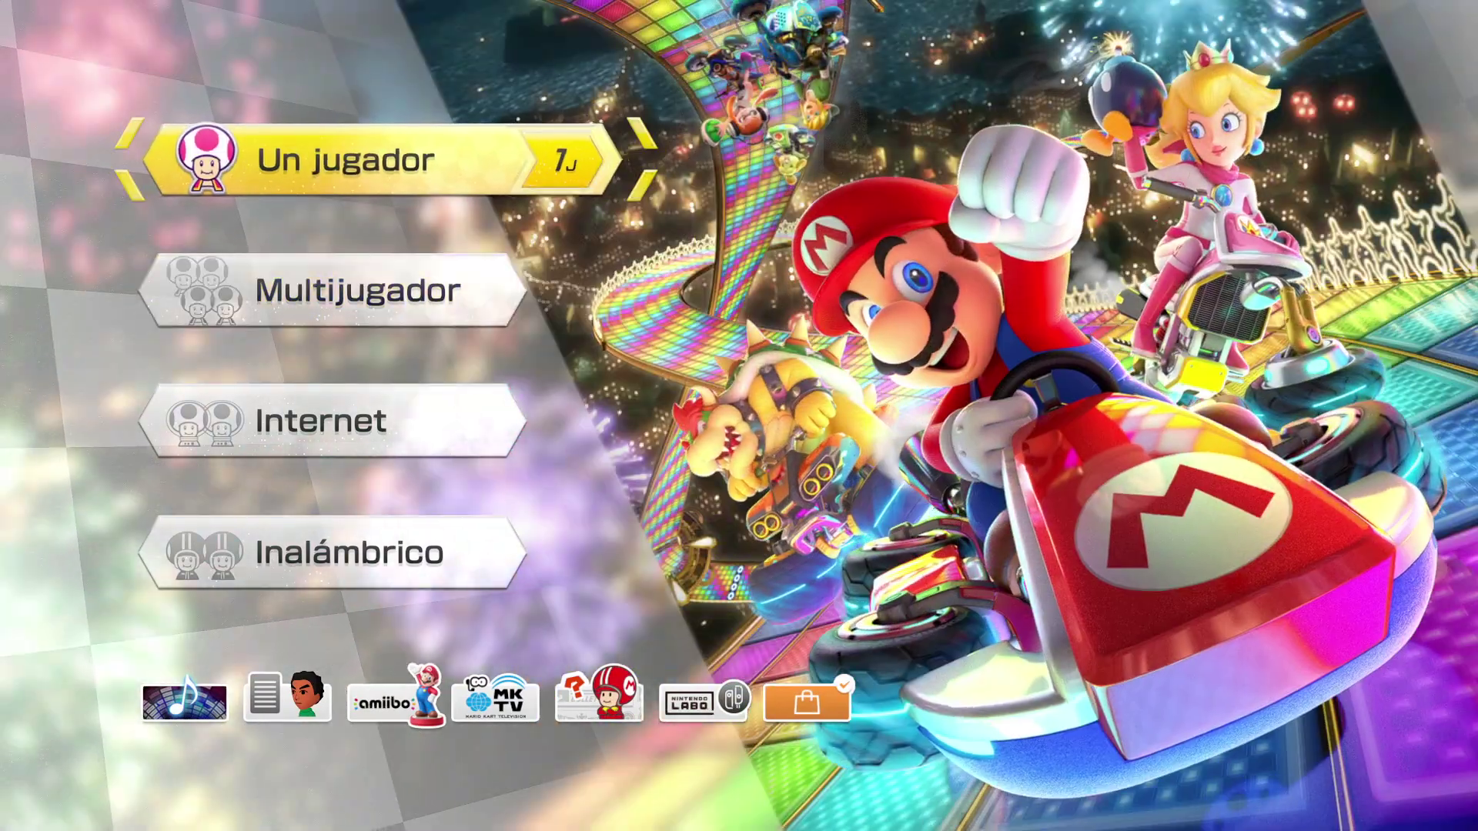
pyautogui.press('Return')
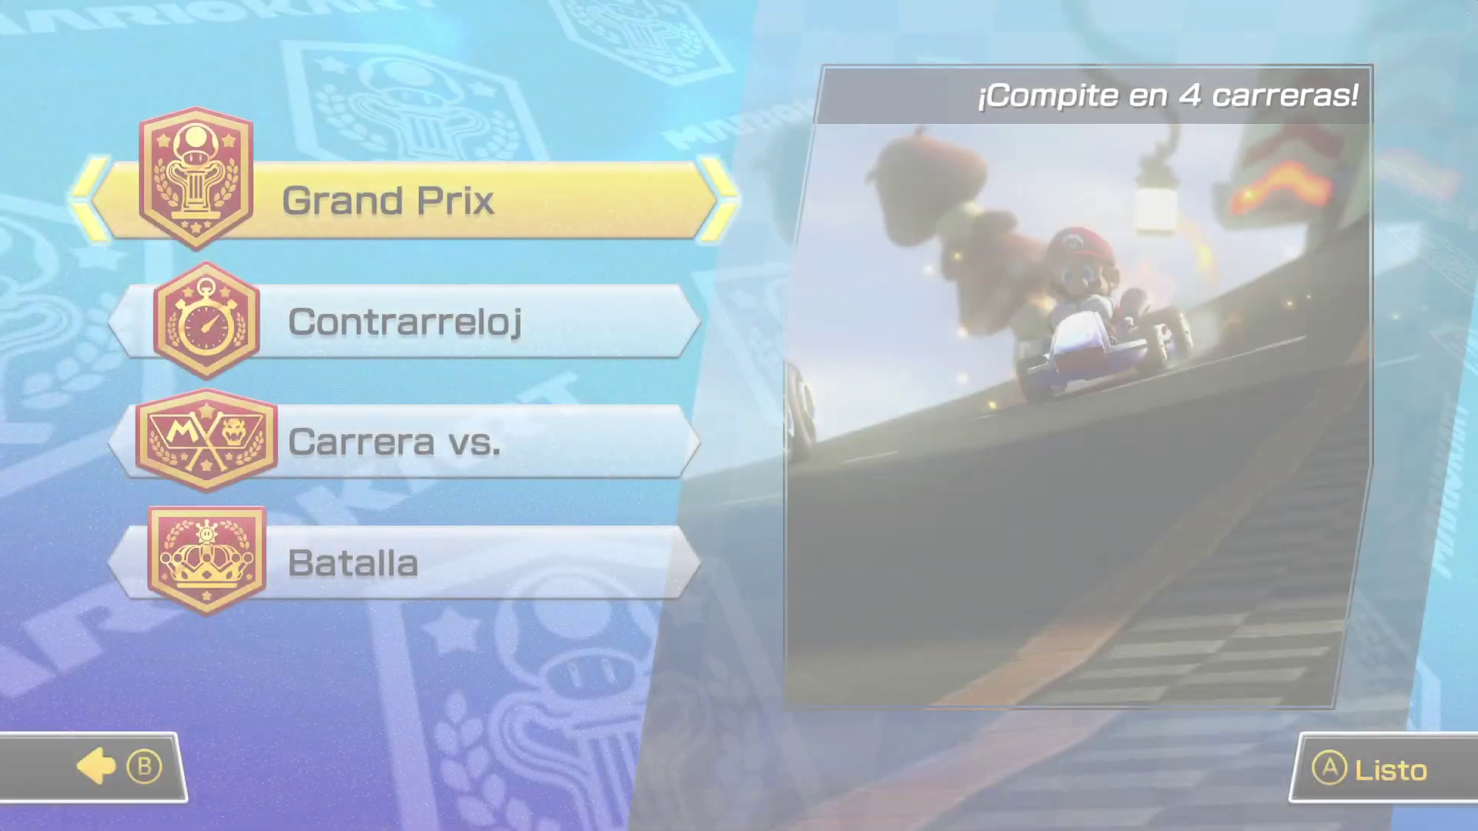
pyautogui.press('Return')
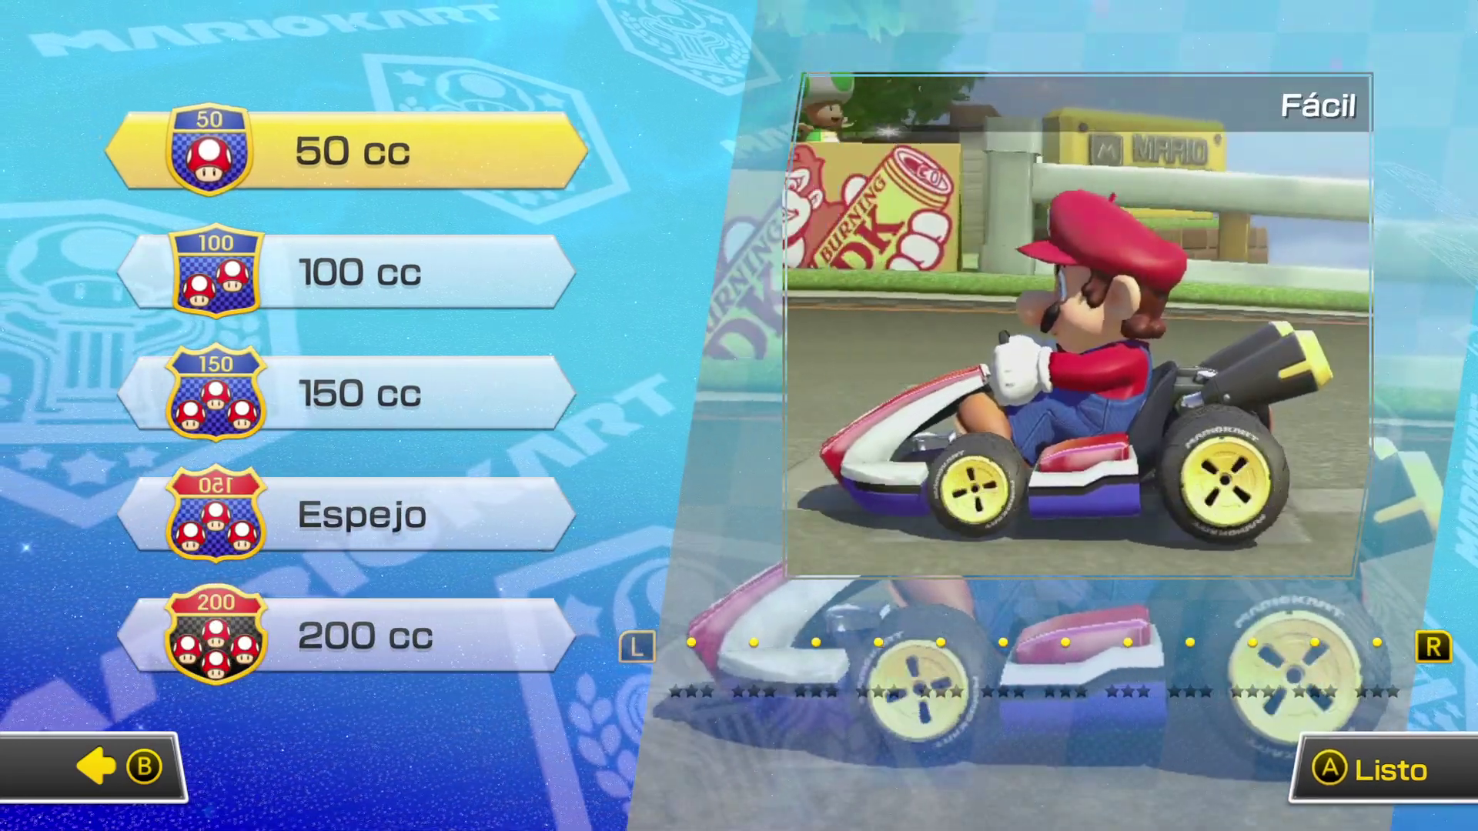
pyautogui.press('Return')
# Choose Link in his blue tunic outfit as the racing character.
pyautogui.press('Down')
pyautogui.press('Down')
pyautogui.press('Down')
pyautogui.press('Right')
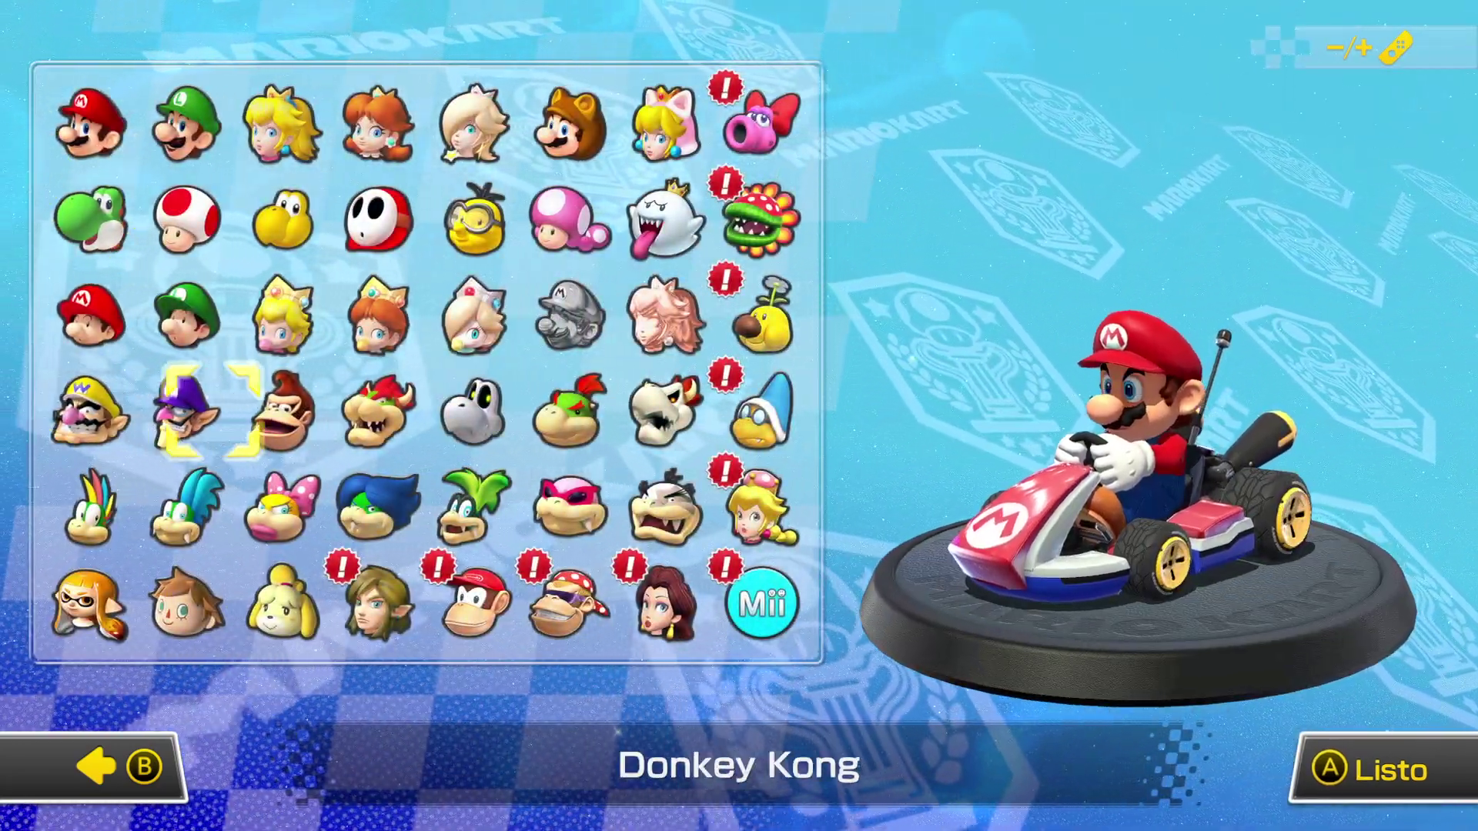
pyautogui.press('Down')
pyautogui.press('Right')
pyautogui.press('Down')
pyautogui.press('Right')
pyautogui.press('Return')
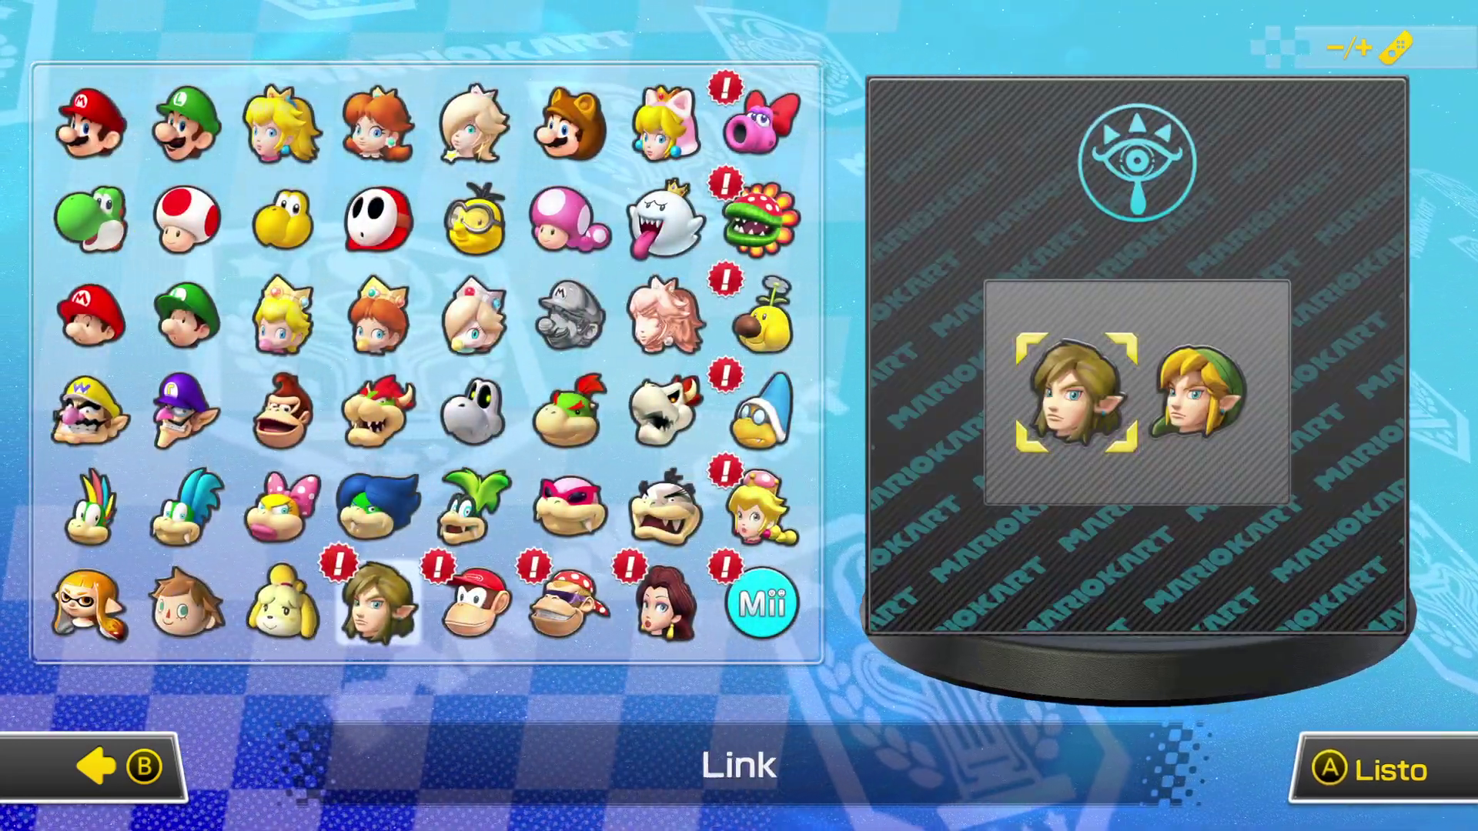
pyautogui.press('Return')
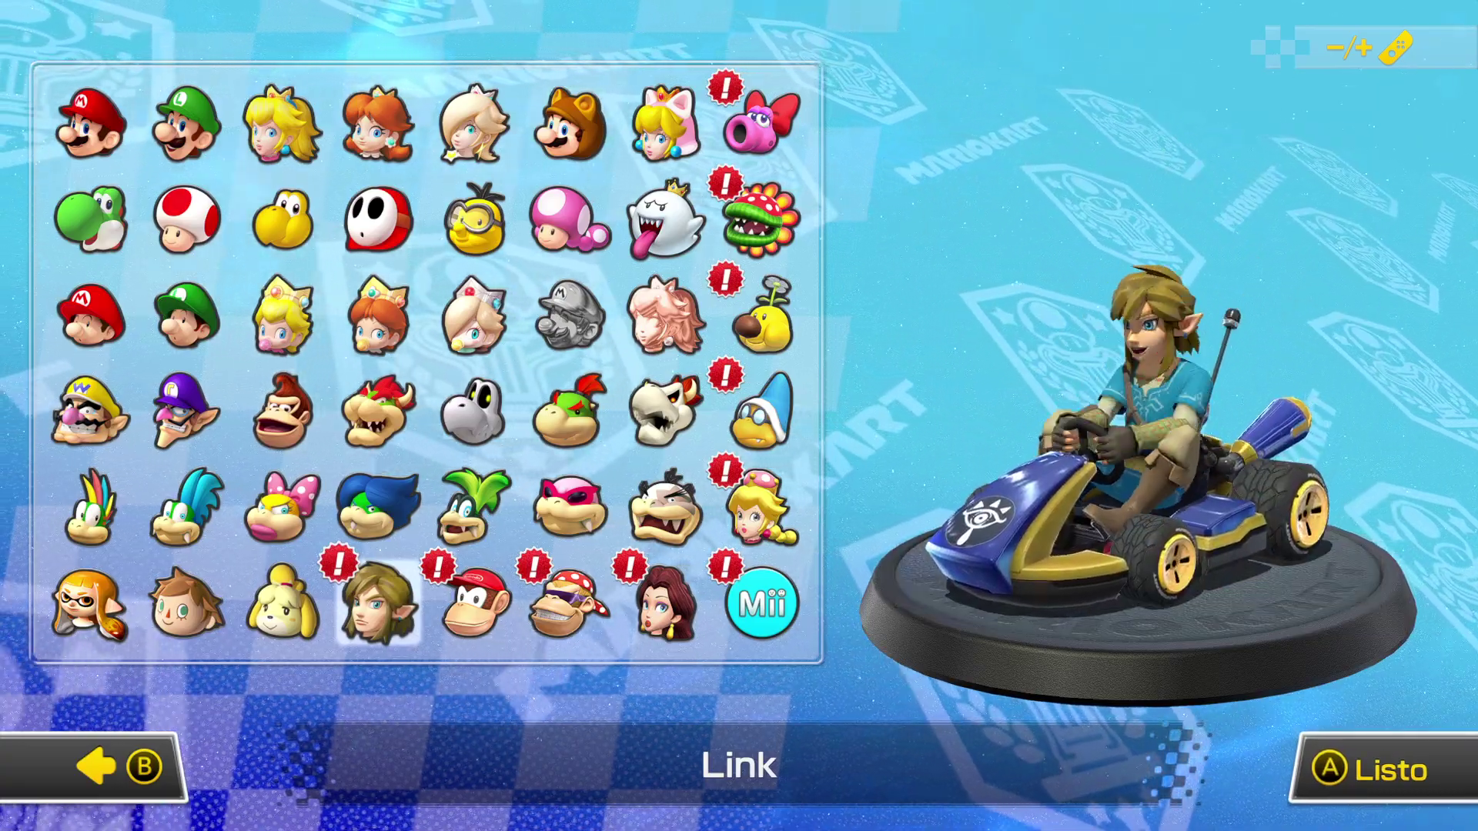
# Accept the default kart with the Superala glider and start the Grand Prix in the Copa Champiñón.
pyautogui.press('Right')
pyautogui.press('Right')
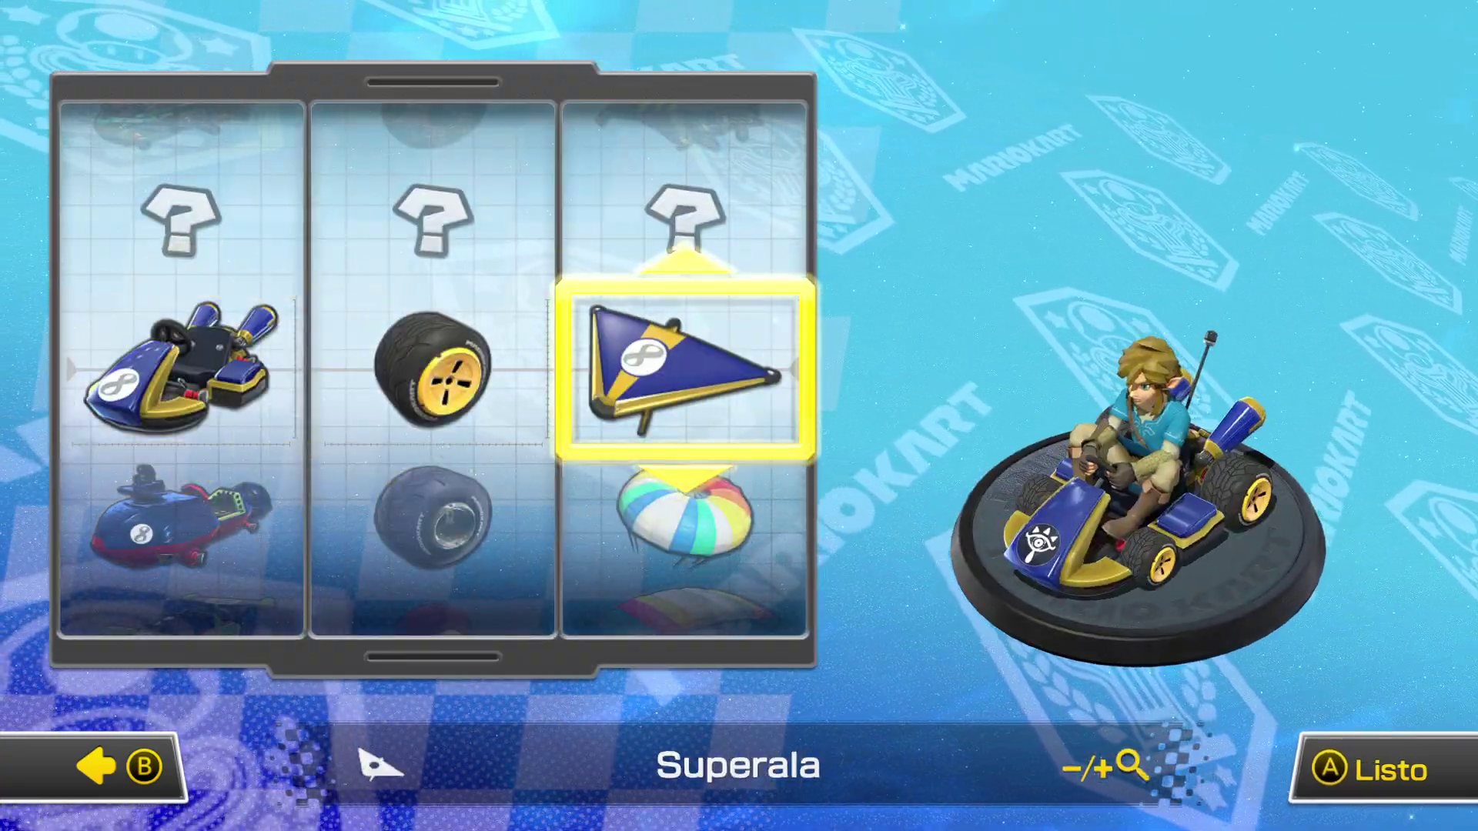
pyautogui.press('Return')
pyautogui.press('Return')
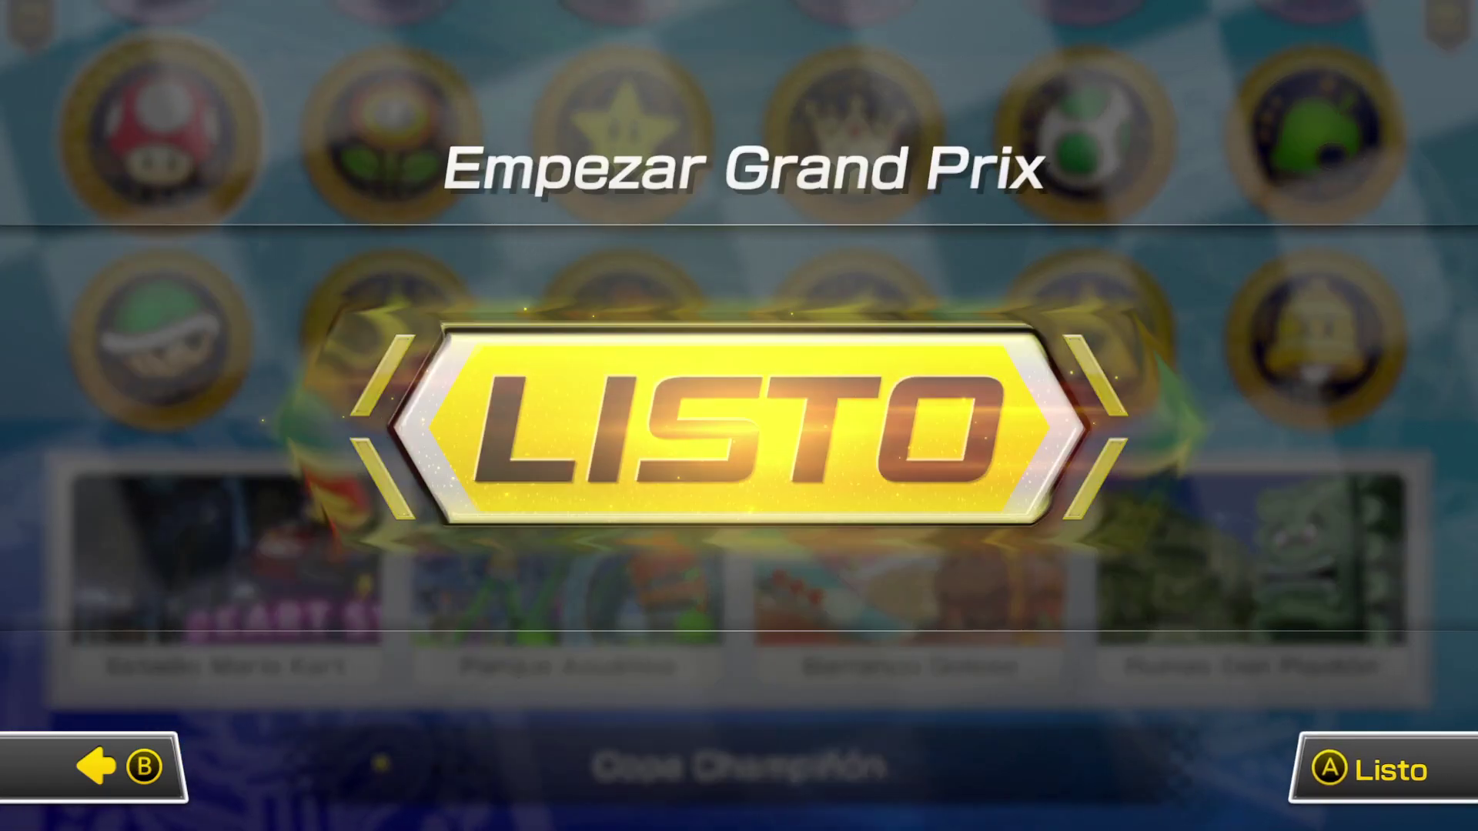
pyautogui.press('Return')
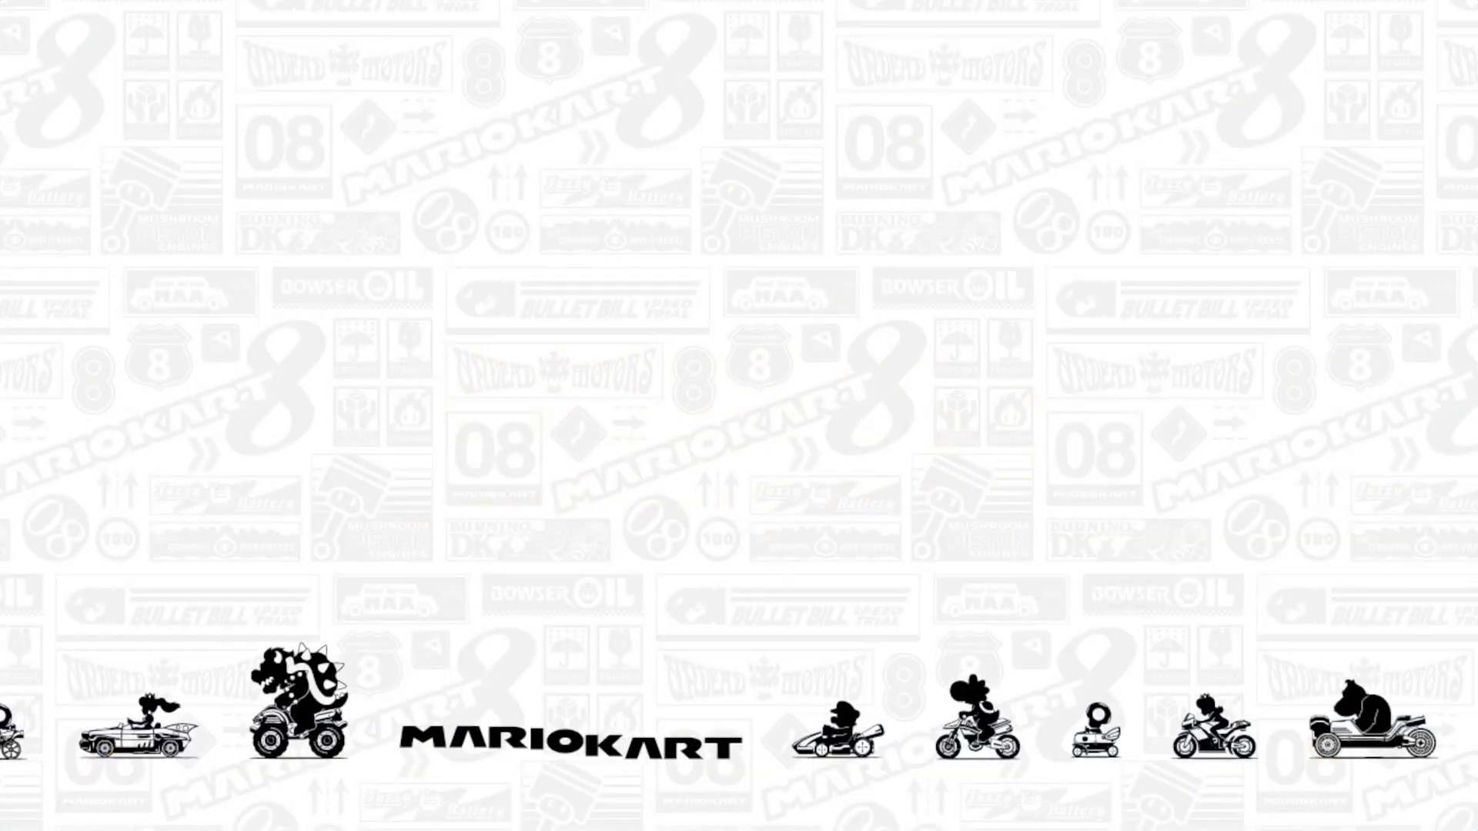